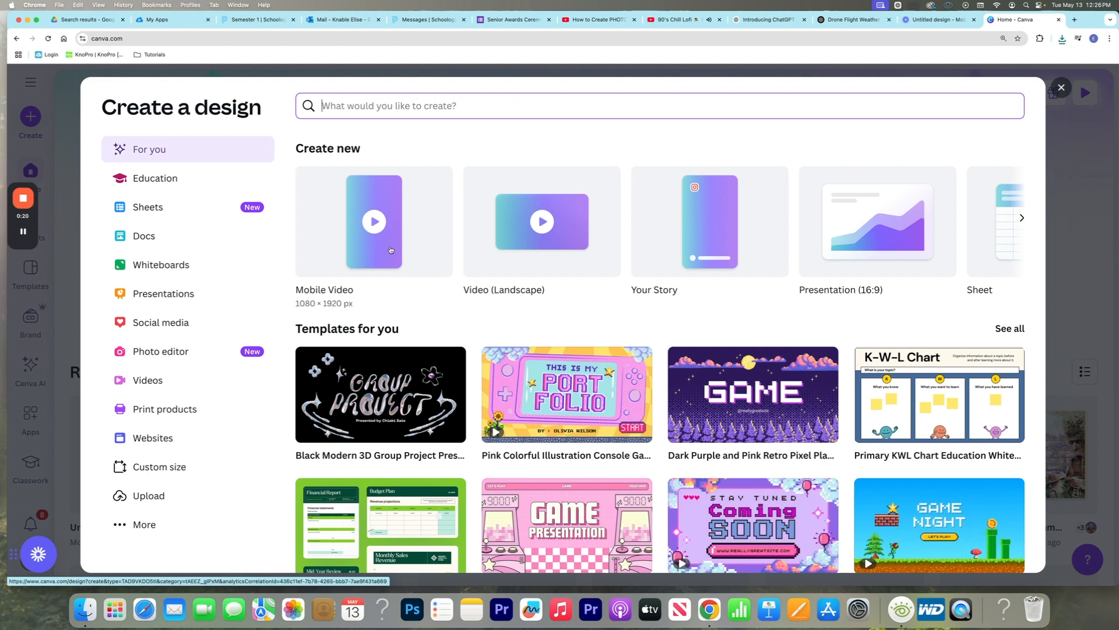
Create a blank landscape video design and add five more blank pages to its timeline
left_click(521, 247)
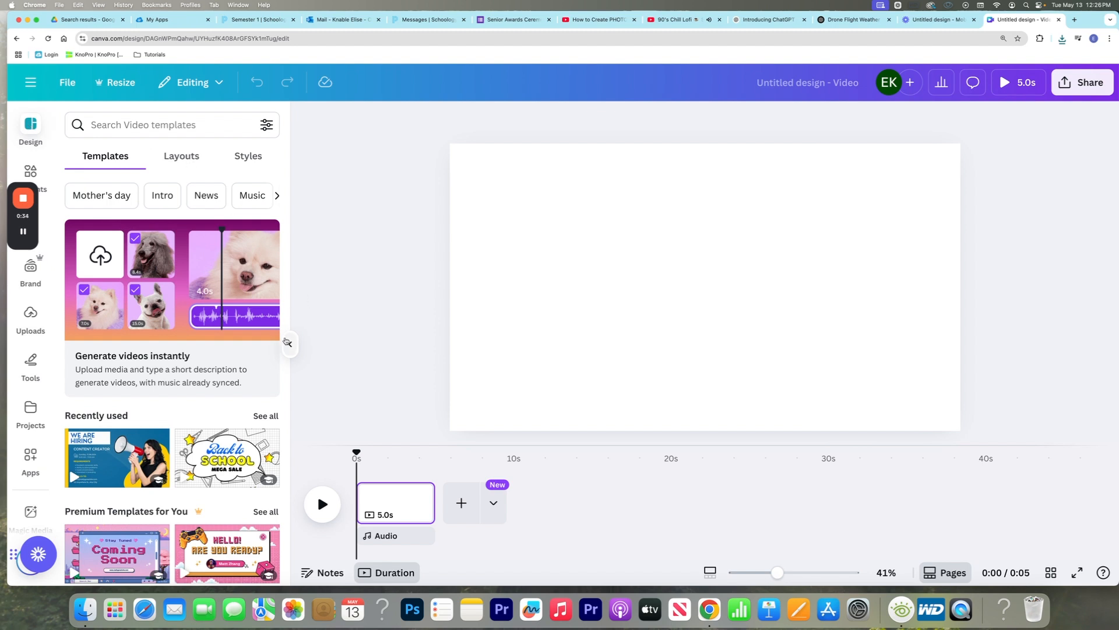
left_click(290, 344)
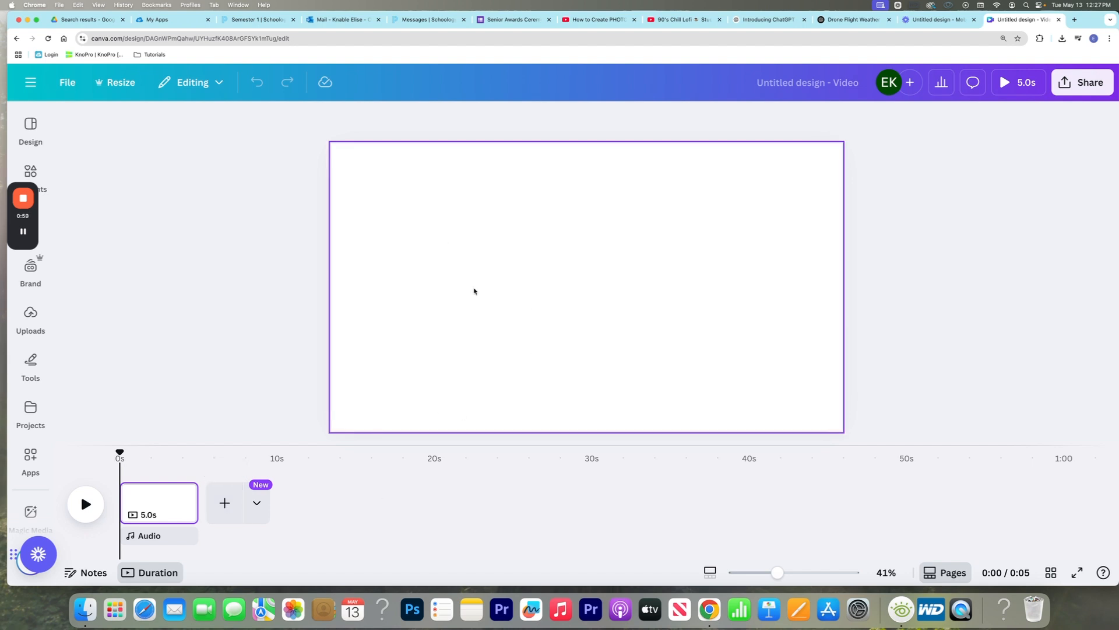
mouse_move(174, 510)
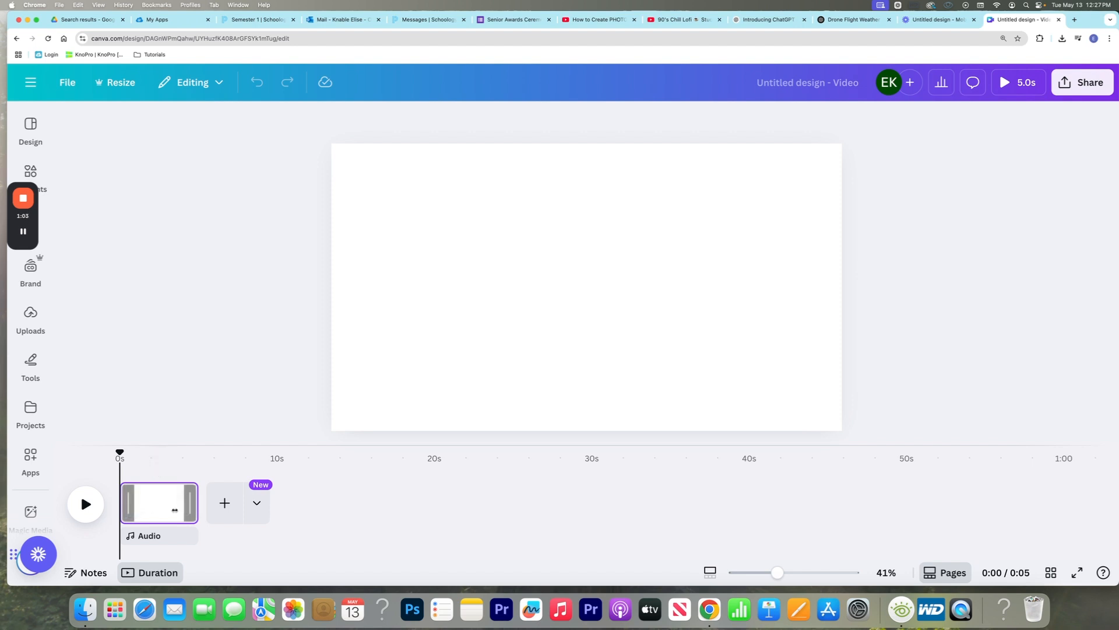
left_click(224, 502)
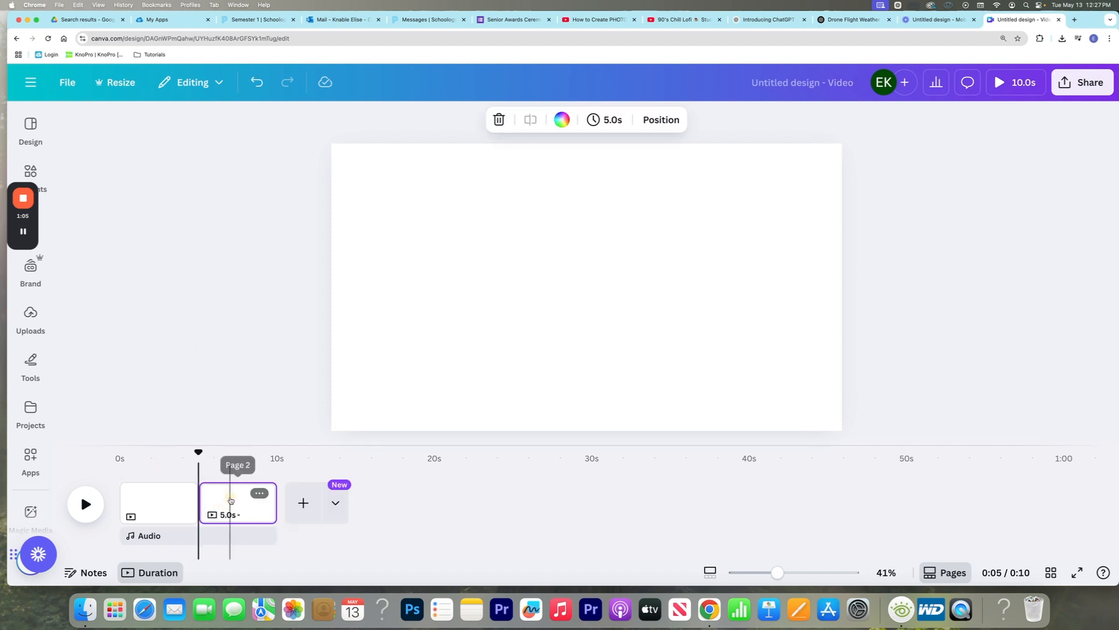
left_click(303, 501)
left_click(381, 501)
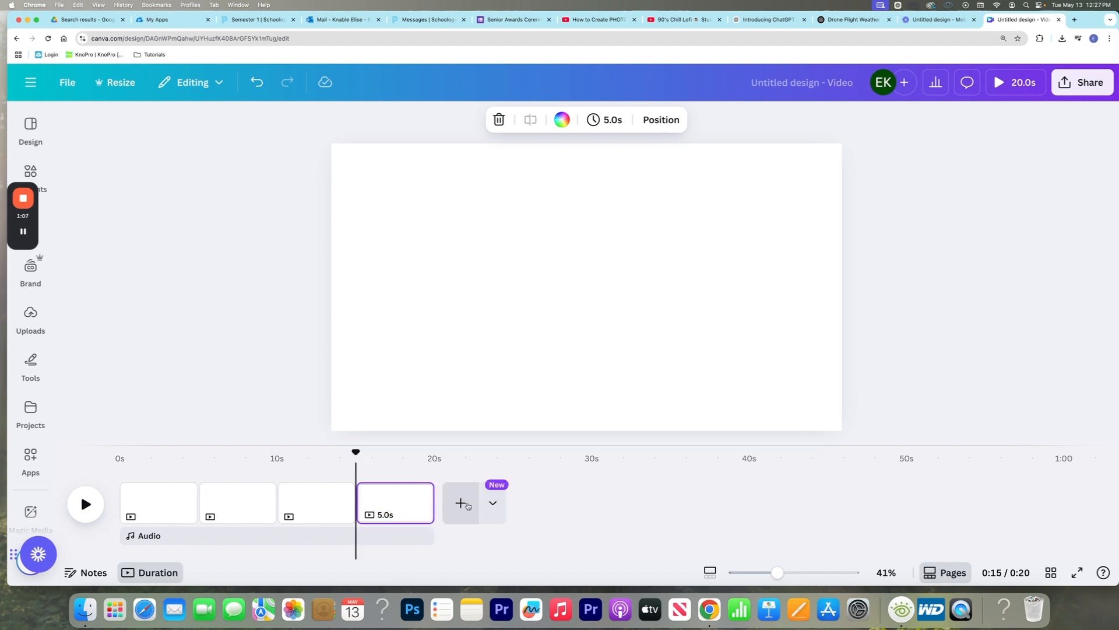
left_click(461, 502)
left_click(536, 502)
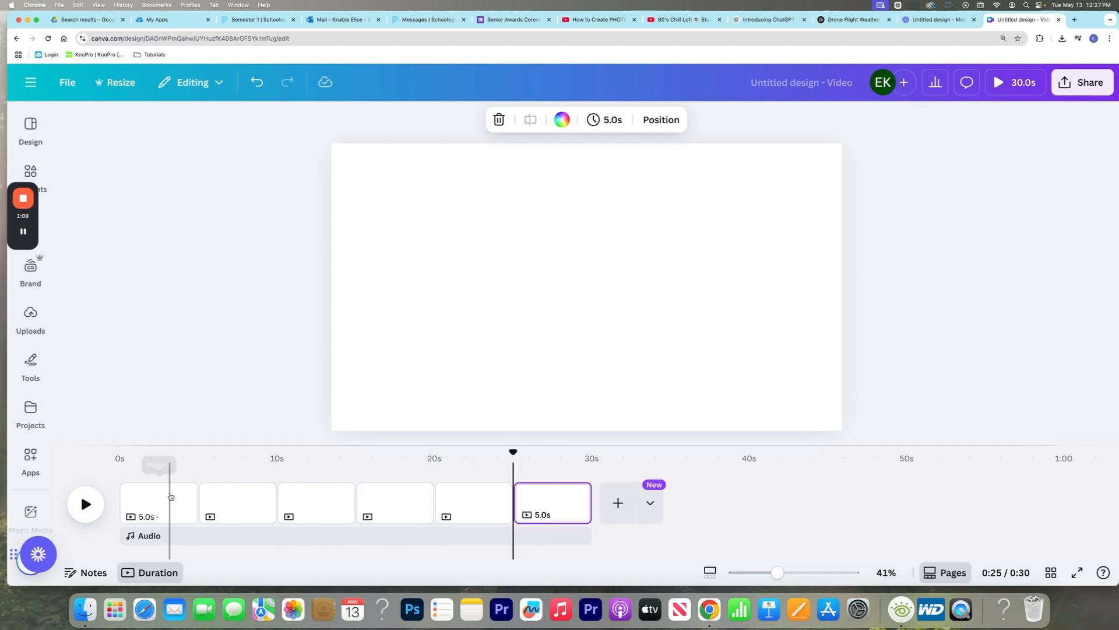
Search video templates for "back to school" and apply the Back to School Mega Sale template to the first page
left_click(171, 496)
left_click(31, 170)
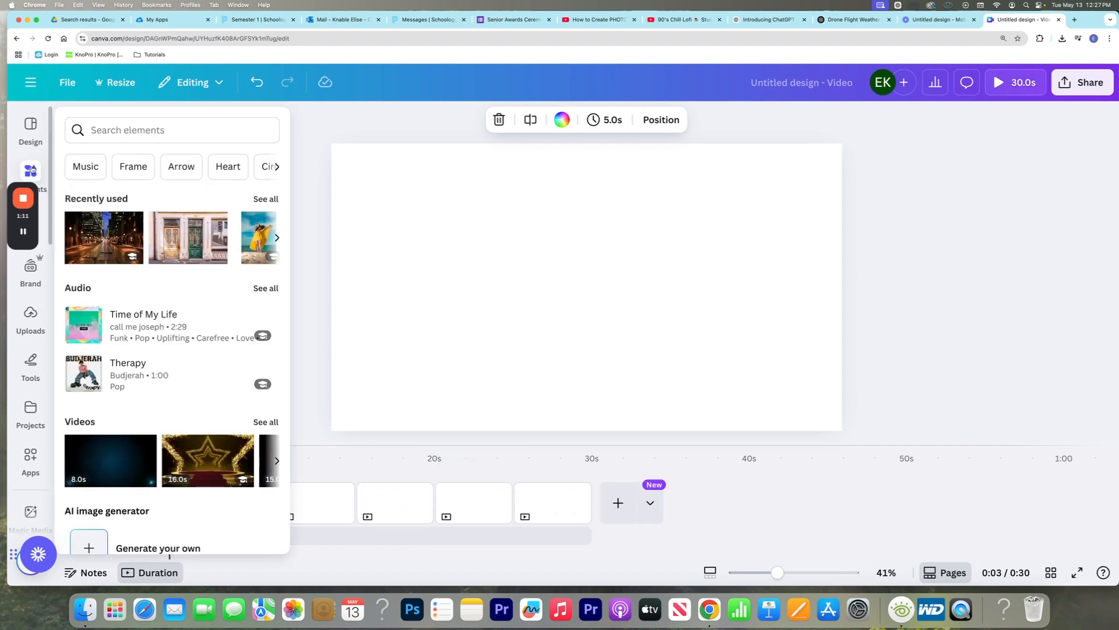
left_click(20, 125)
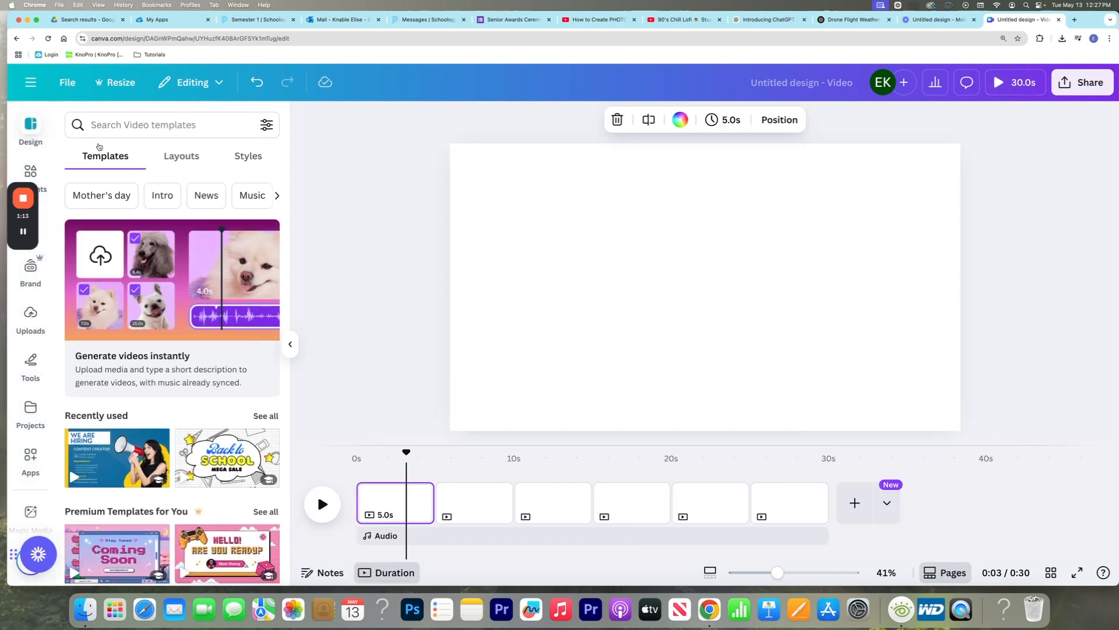
left_click(122, 129)
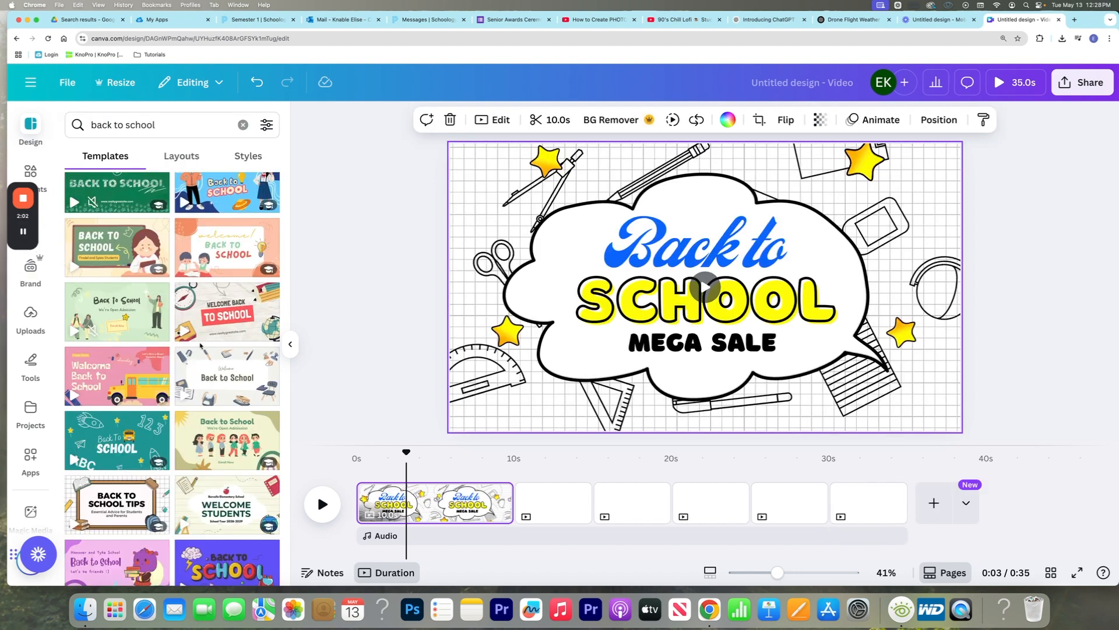
scroll(191, 278, "down", 5)
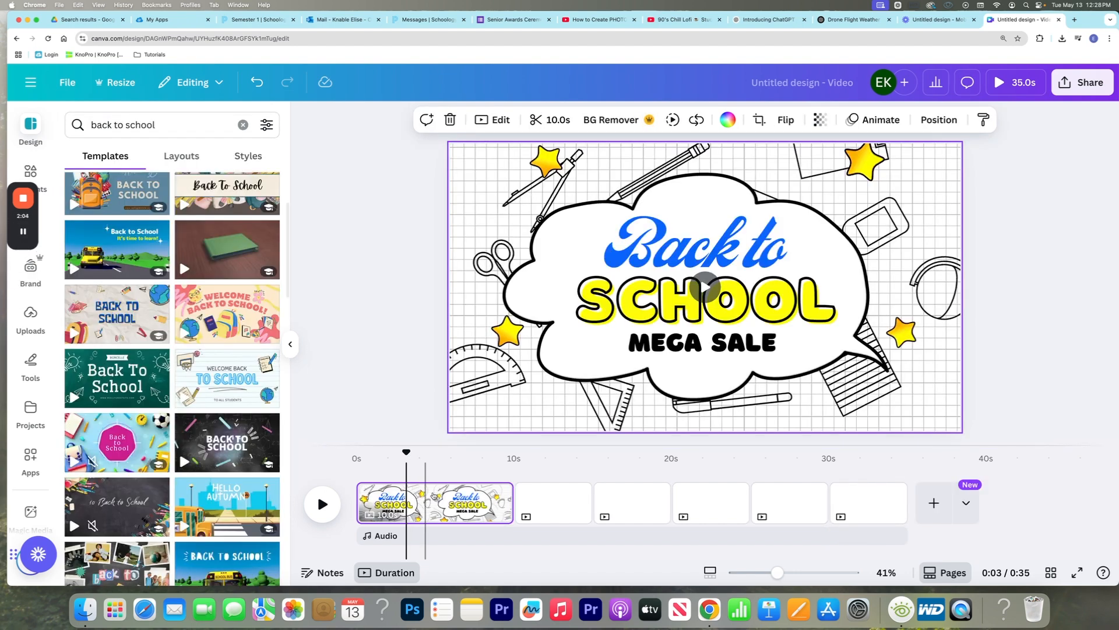
Delete the Mega Sale page and apply the Black Yellow Illustrative Chalkboard Back to School template to the first page
left_click(450, 508)
key("Delete")
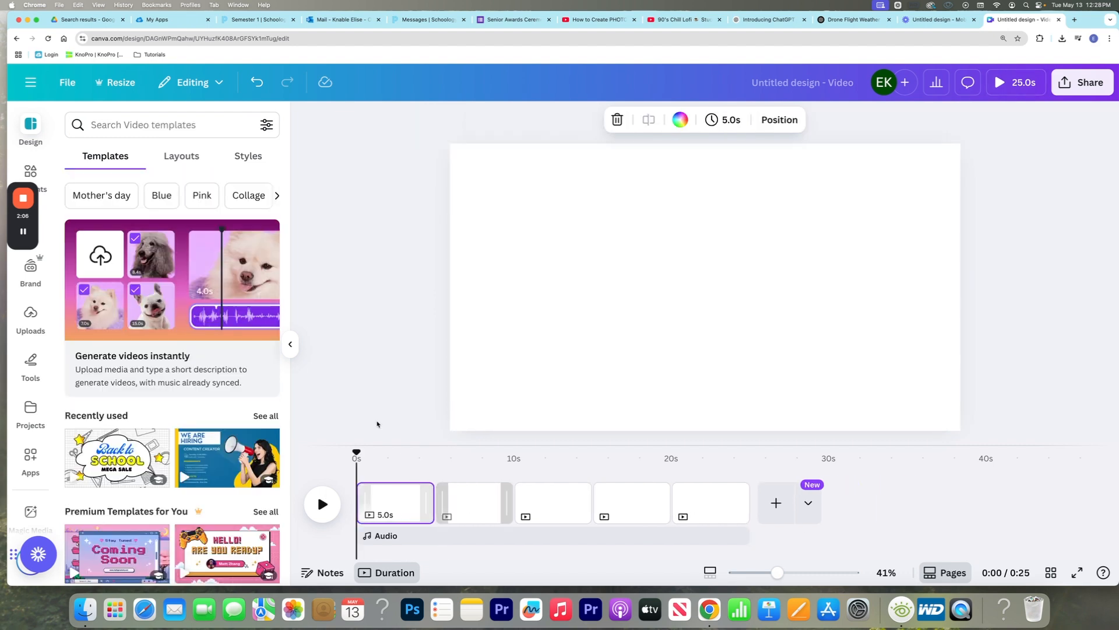
left_click(133, 124)
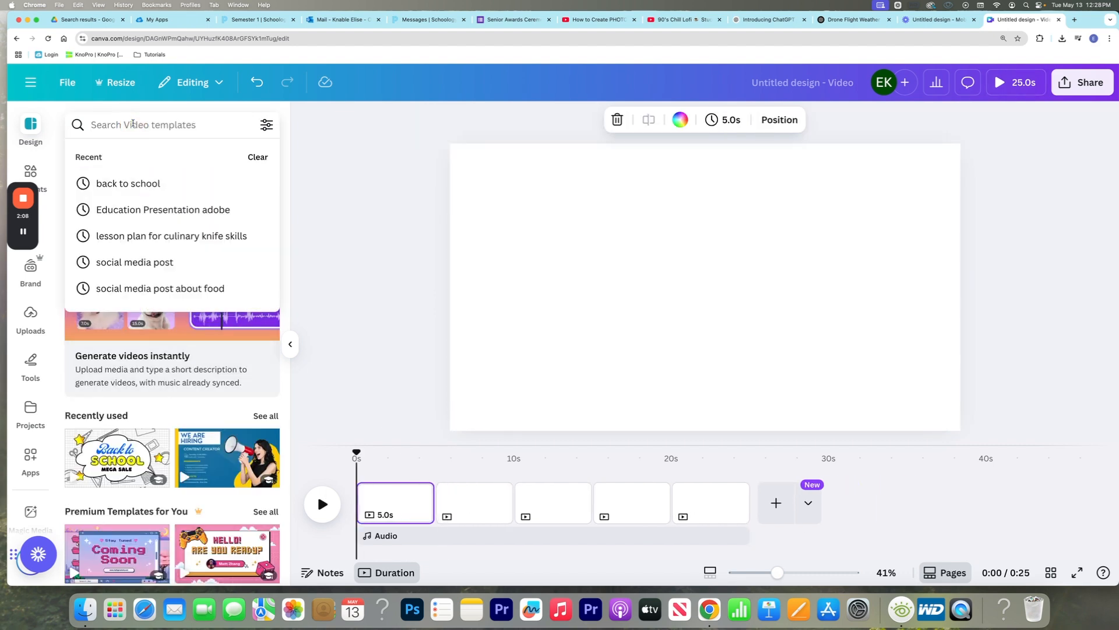
left_click(158, 184)
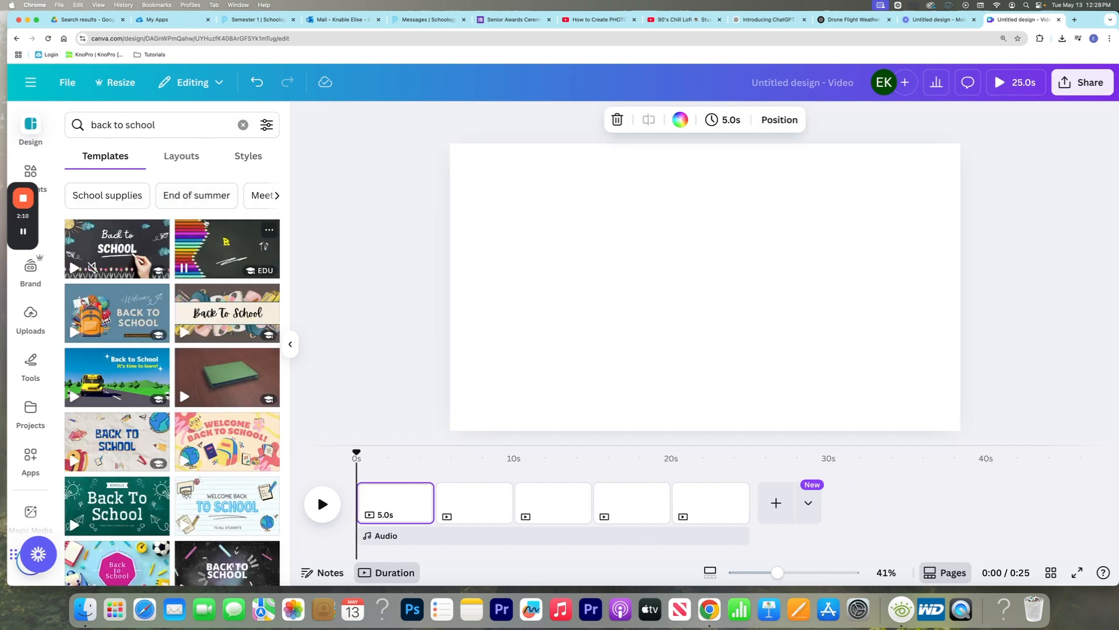
left_click(211, 241)
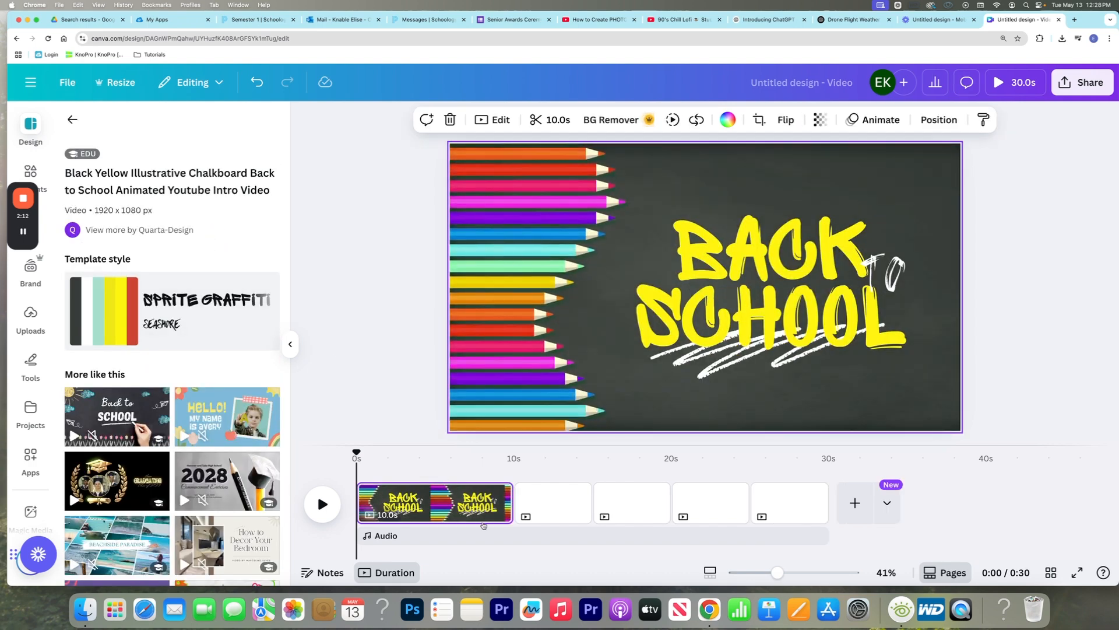
left_click(450, 501)
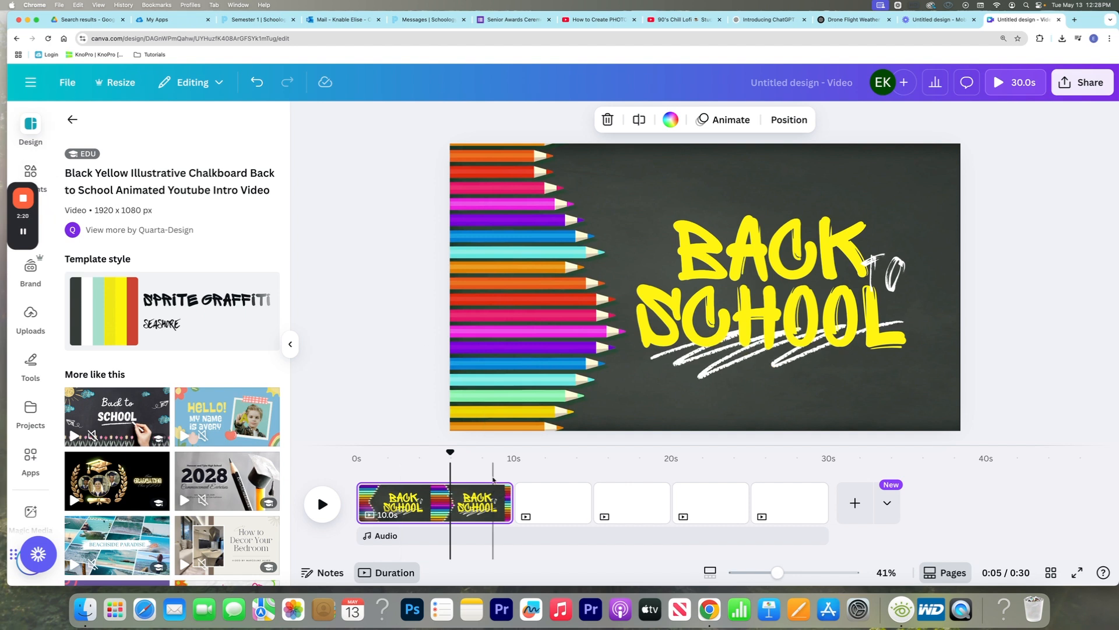
Select the blank second page and search the elements for "summer break", limited to videos
left_click(545, 499)
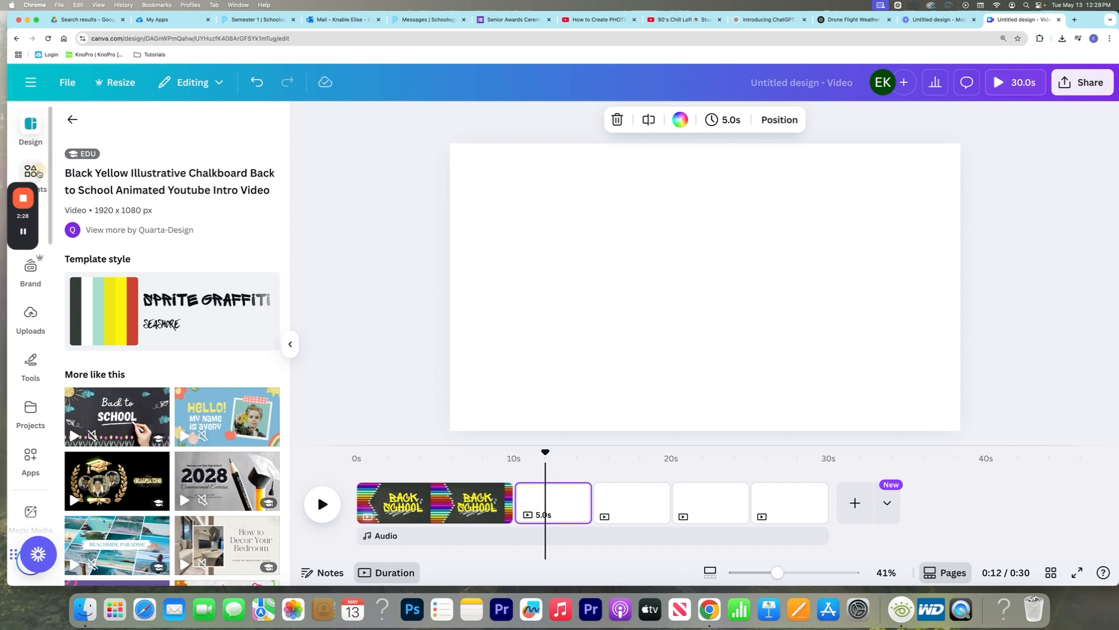
left_click(30, 171)
left_click(119, 125)
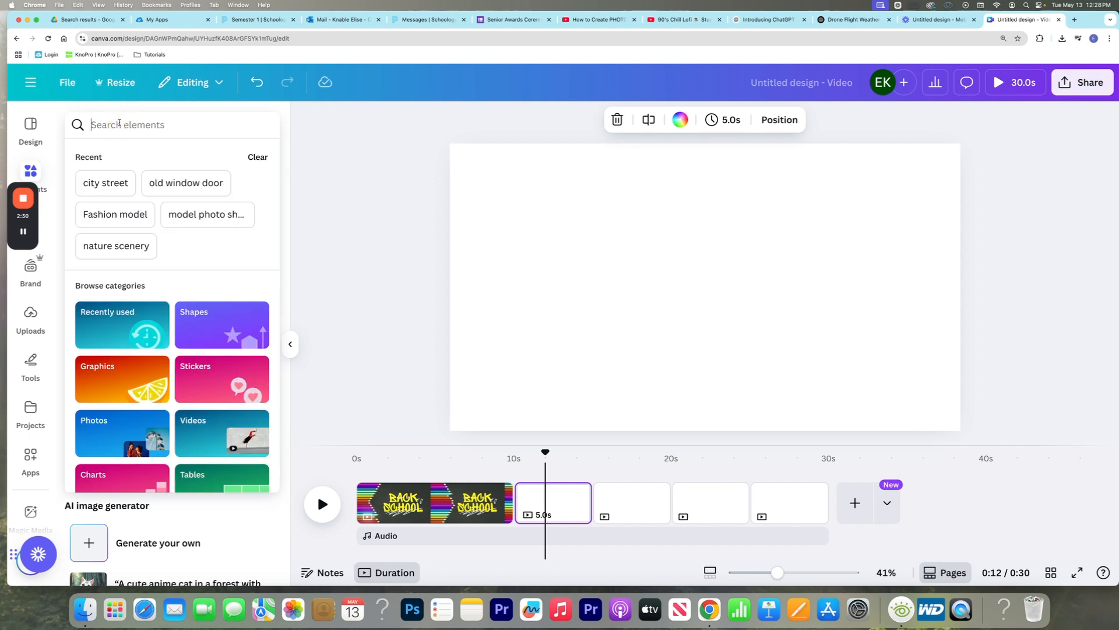
type("s")
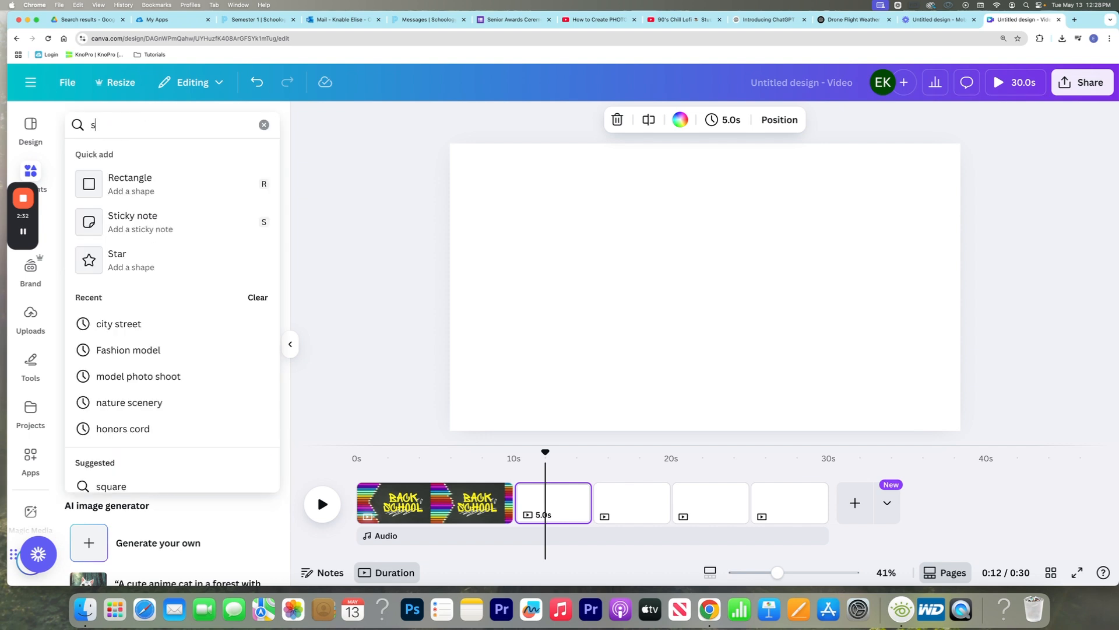
type("ummer break")
key("Return")
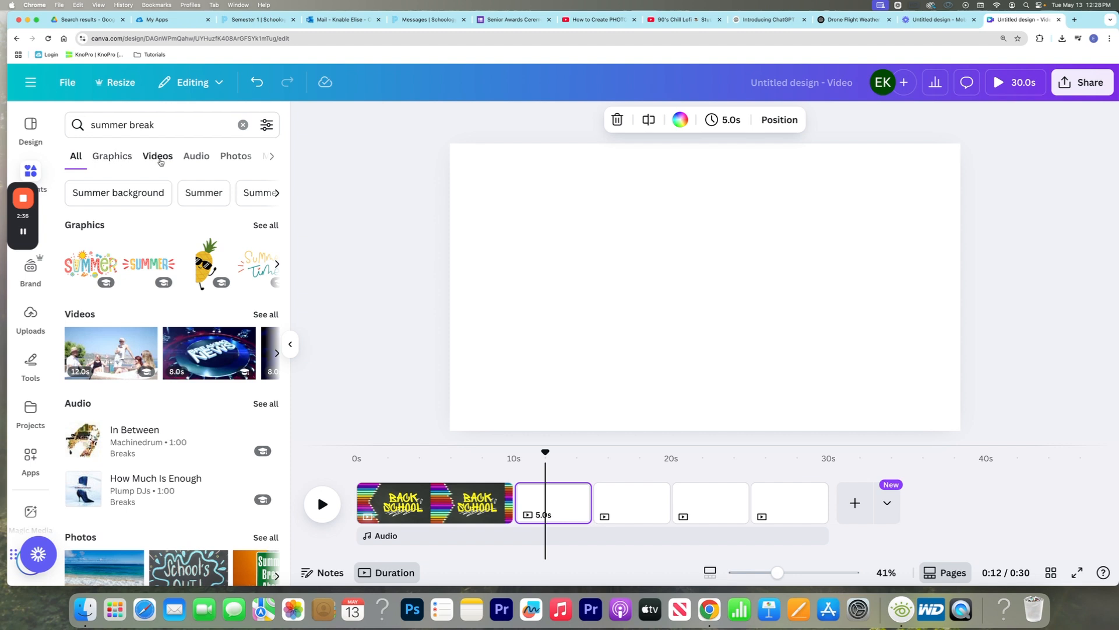
left_click(158, 161)
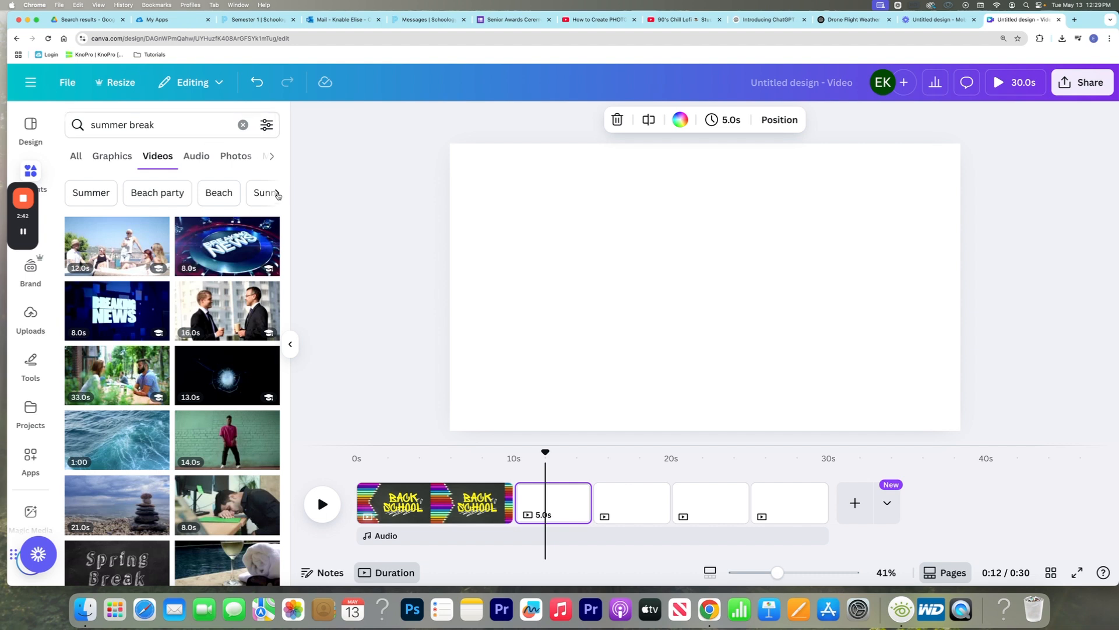
Switch the video search to the suggested Vacation topic and fill the second page with the 15-second tropical beach clip
left_click(278, 194)
left_click(278, 194)
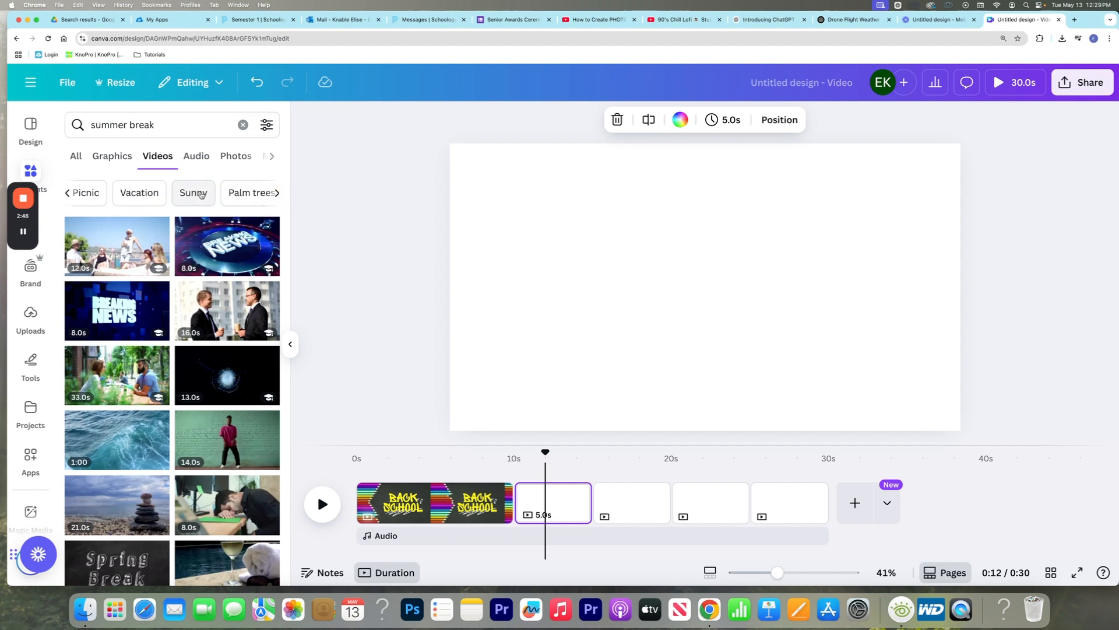
left_click(144, 191)
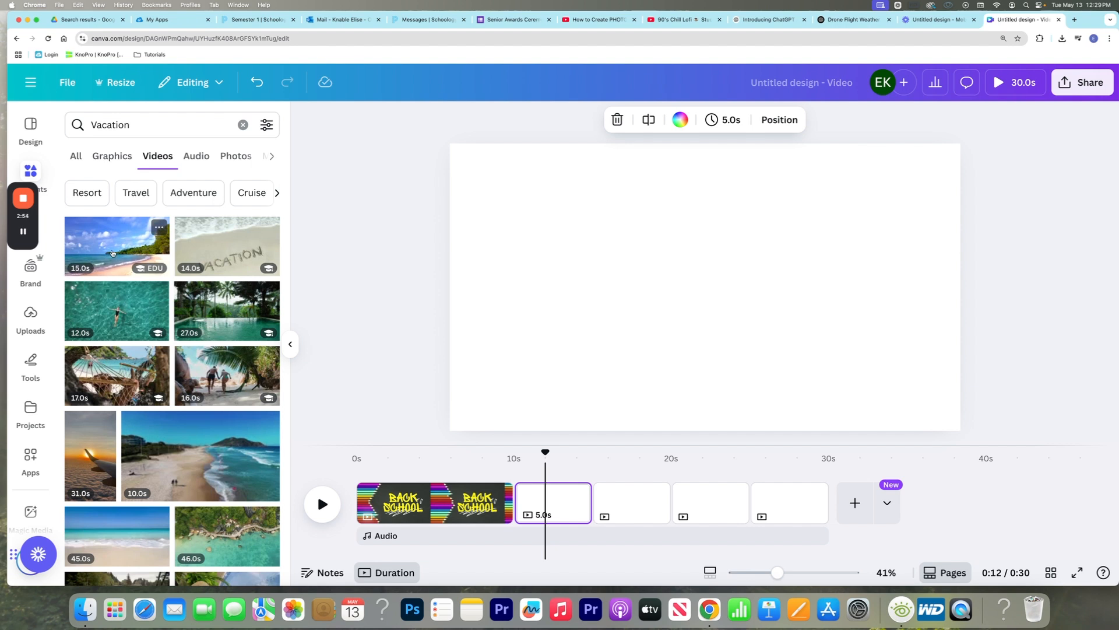
left_click(99, 252)
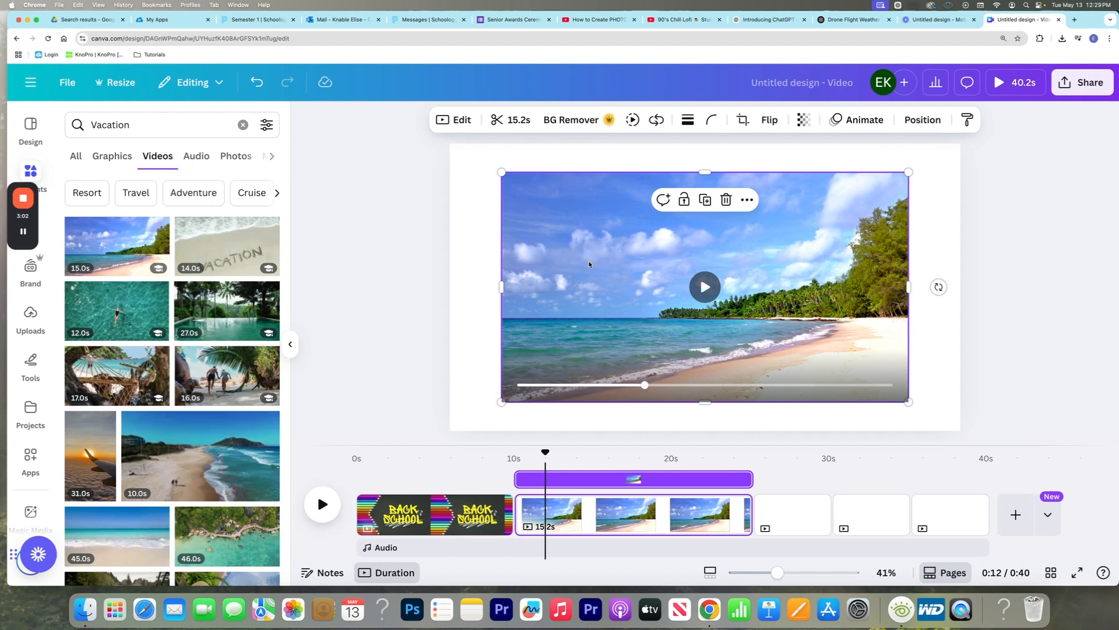
key("Delete")
left_click_drag(115, 242, 457, 160)
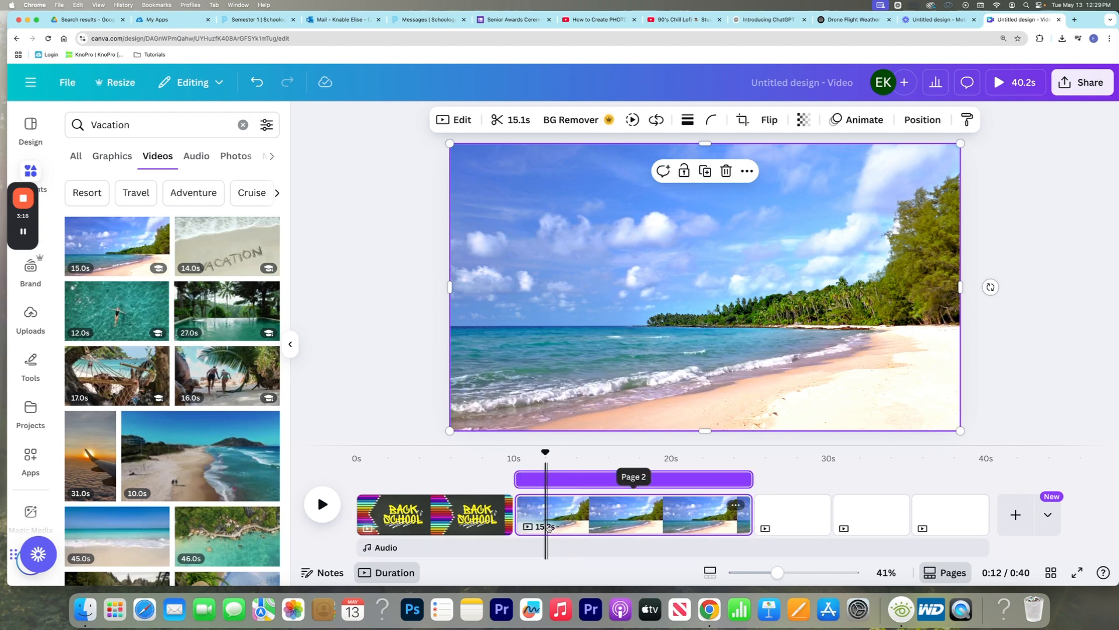
Try to move the beach page's start edge earlier in the timeline, and preview the first two pages
left_click(548, 527)
left_click(612, 516)
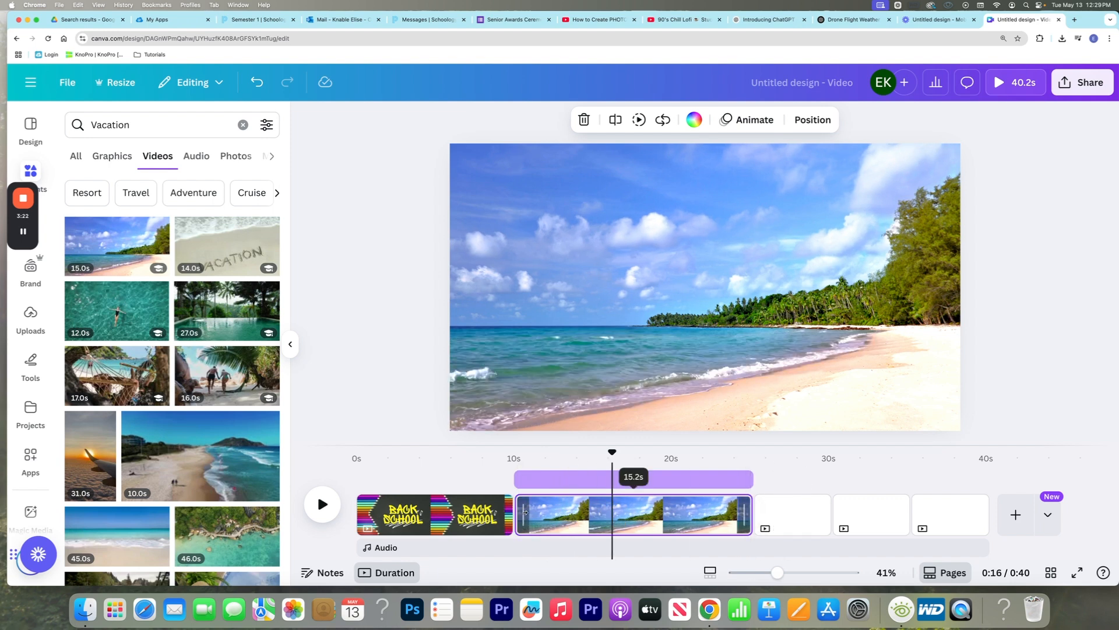
left_click_drag(526, 512, 487, 513)
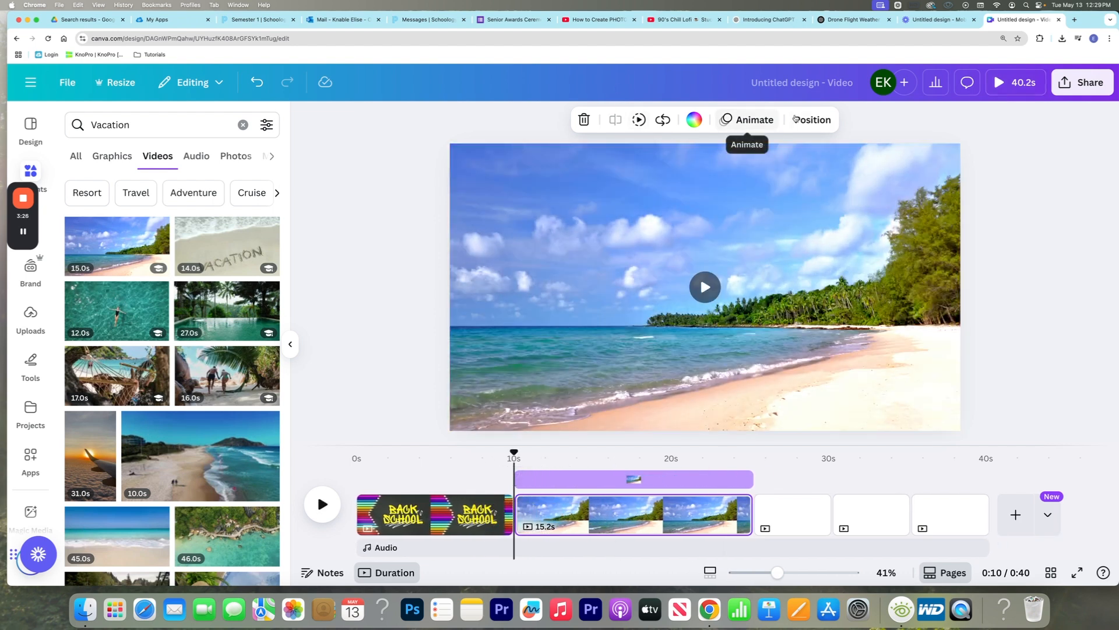
left_click(630, 512)
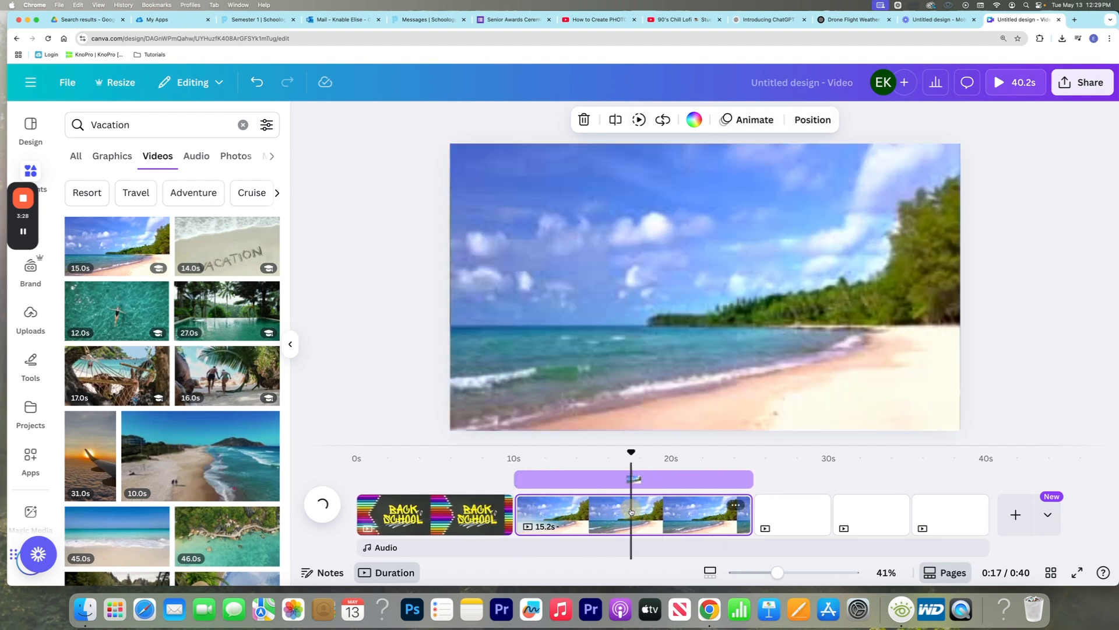
left_click(459, 512)
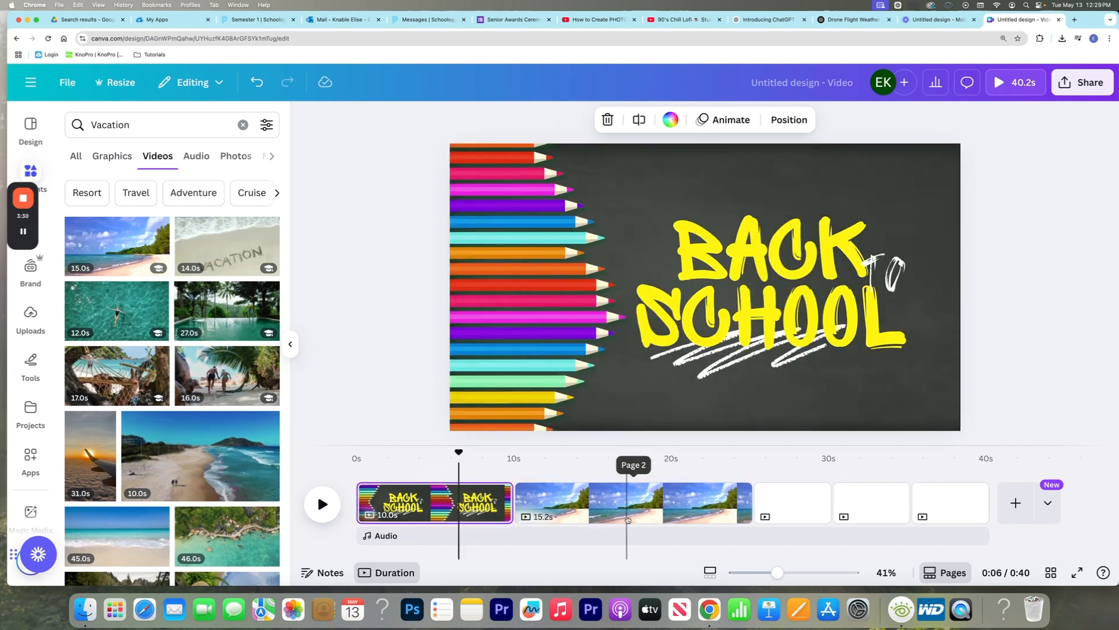
left_click(628, 518)
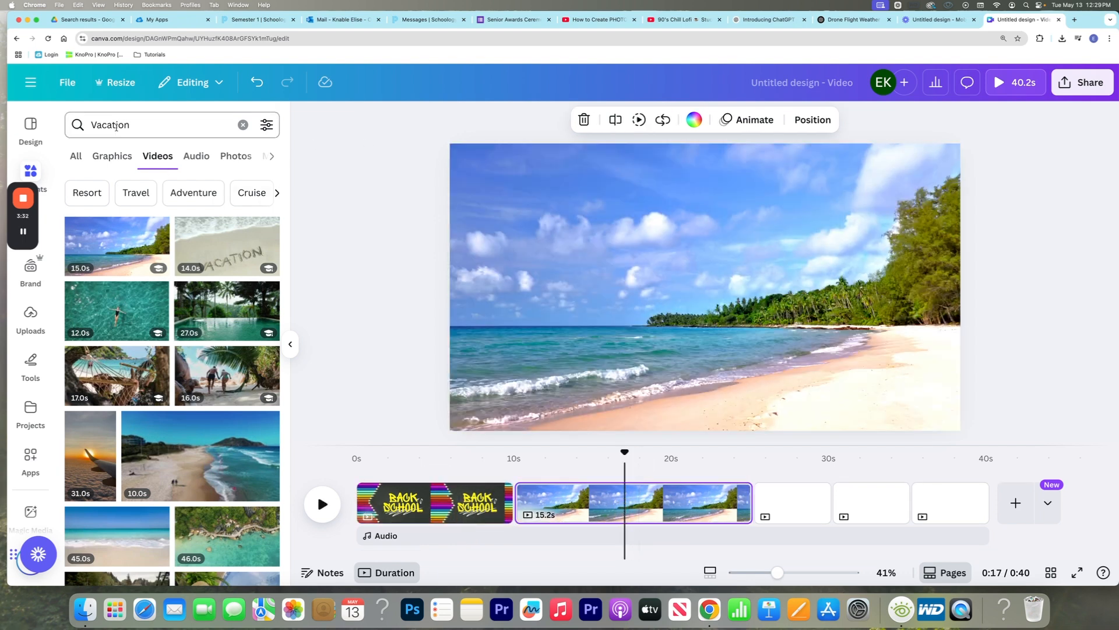
Leave the video design for the home page and create a new blank presentation
left_click(69, 86)
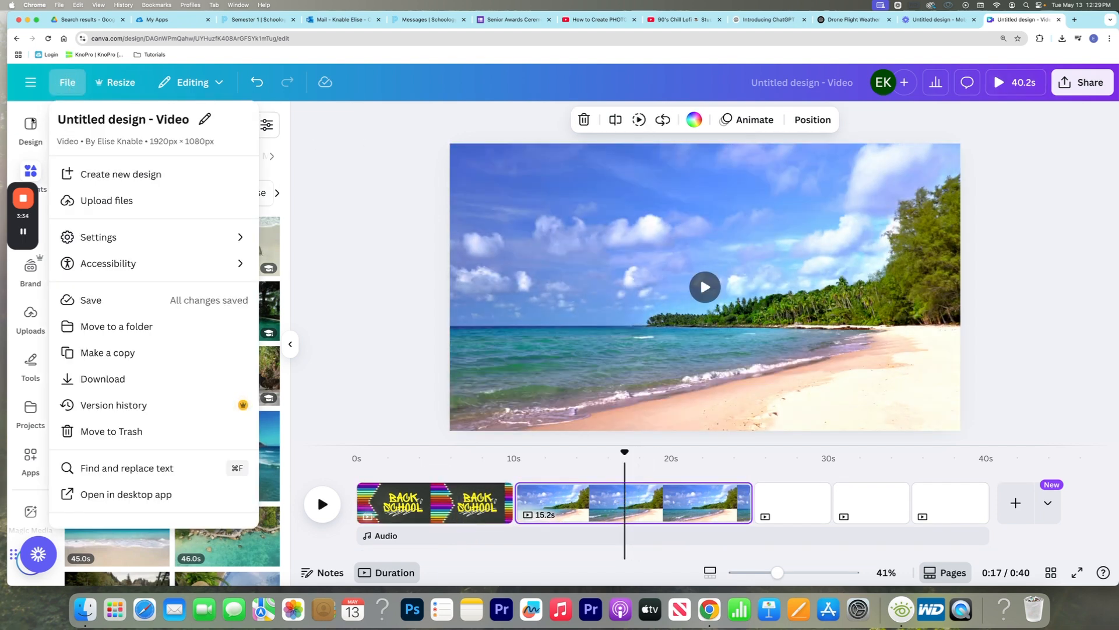
left_click(33, 111)
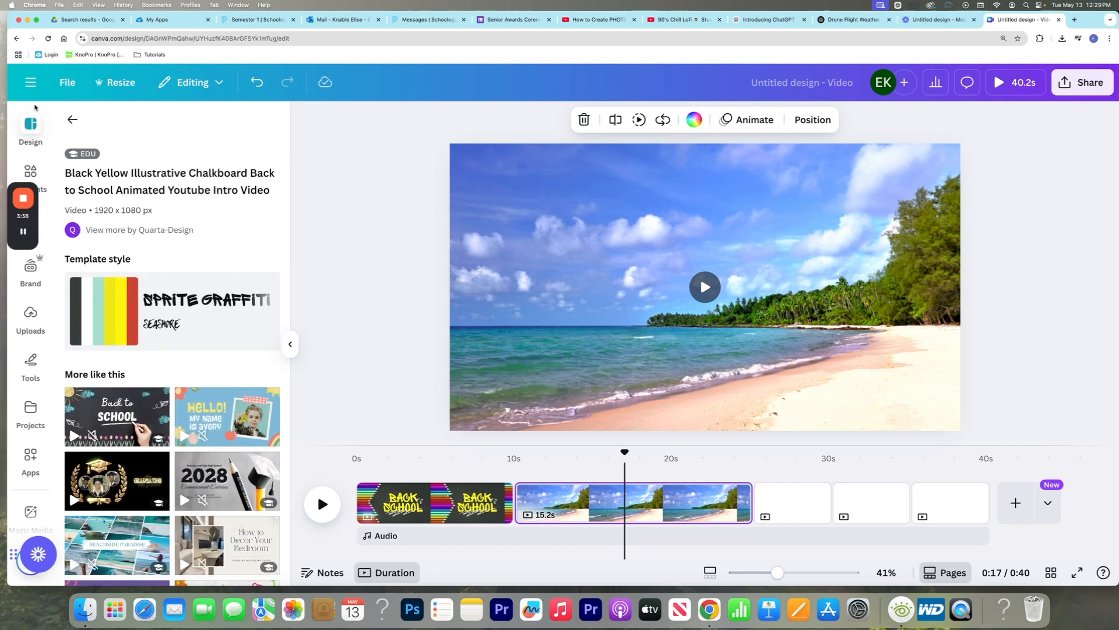
left_click(30, 82)
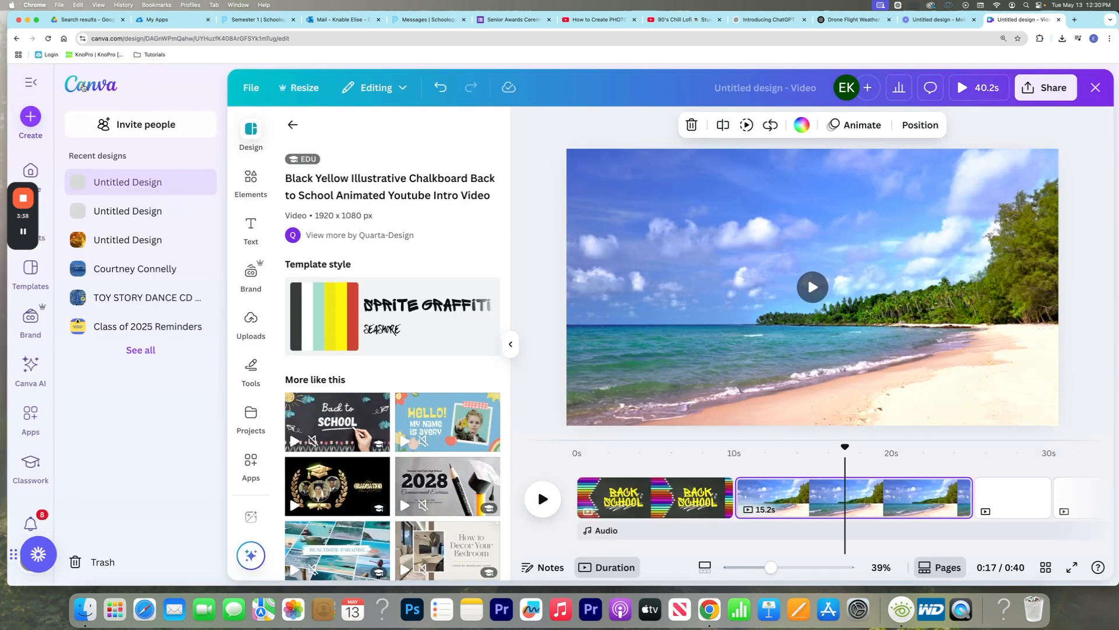
left_click(83, 87)
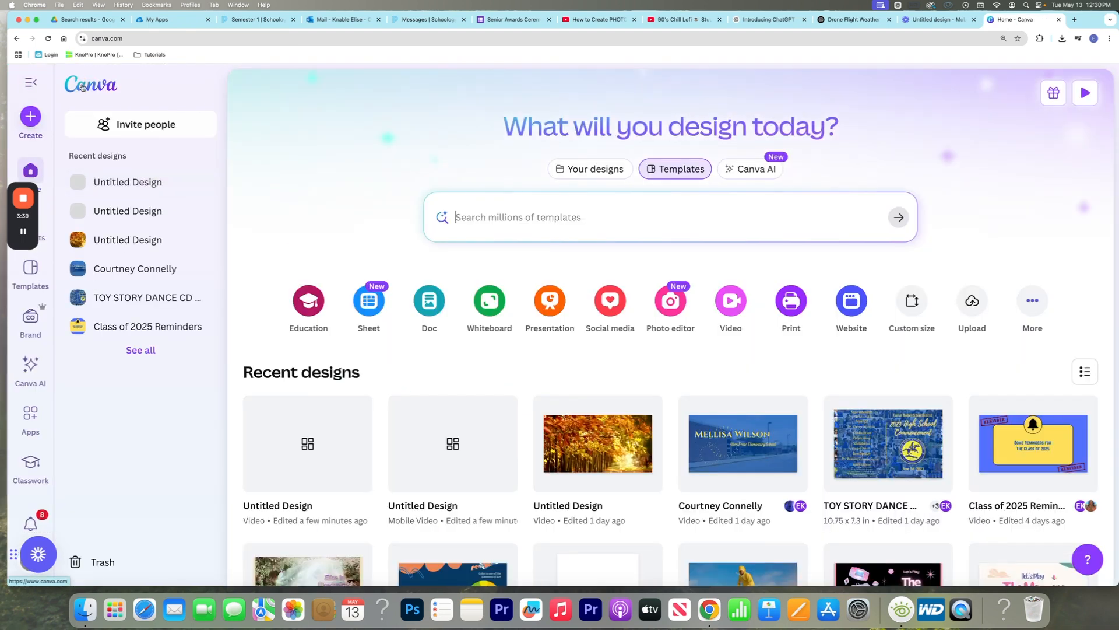
left_click(558, 309)
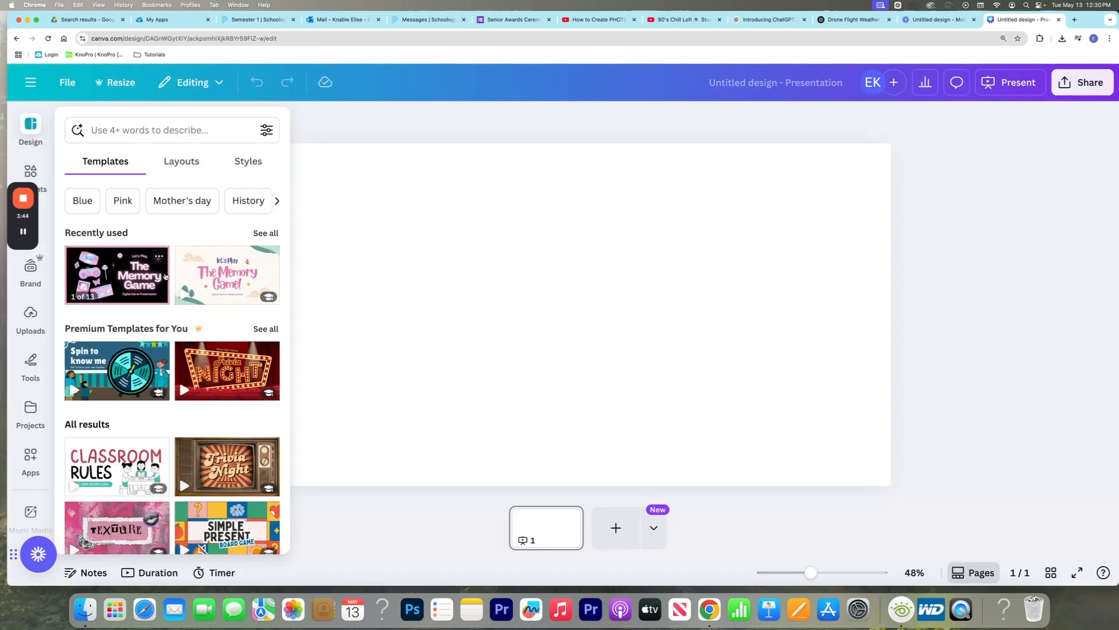
Search the presentation templates for "color theory" and look through the pages of the black color theory quiz template
left_click(155, 133)
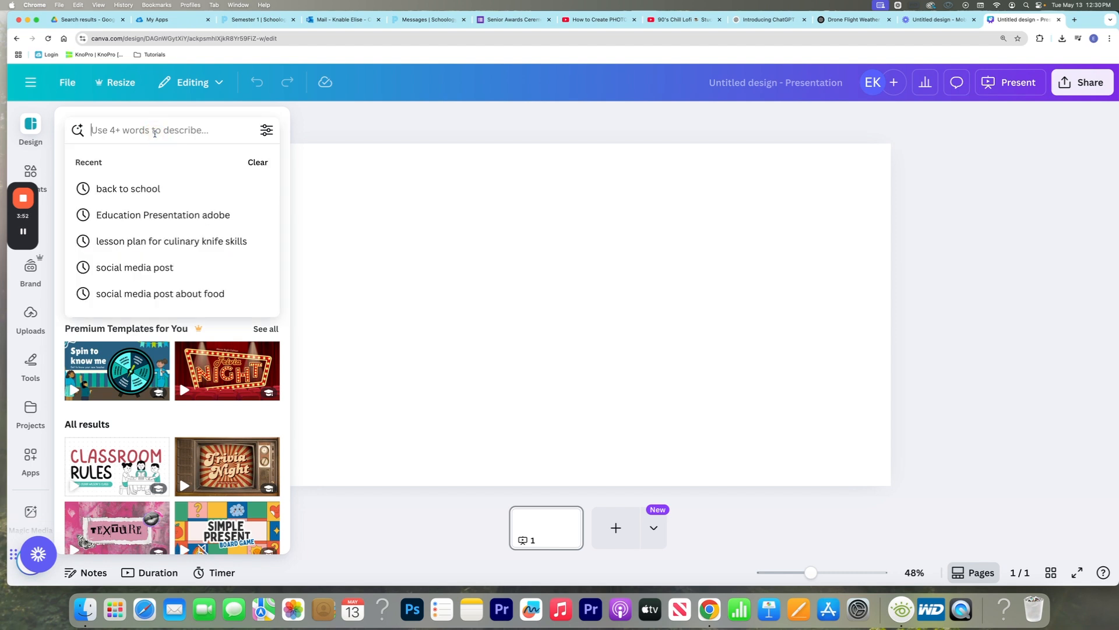
type("color theory")
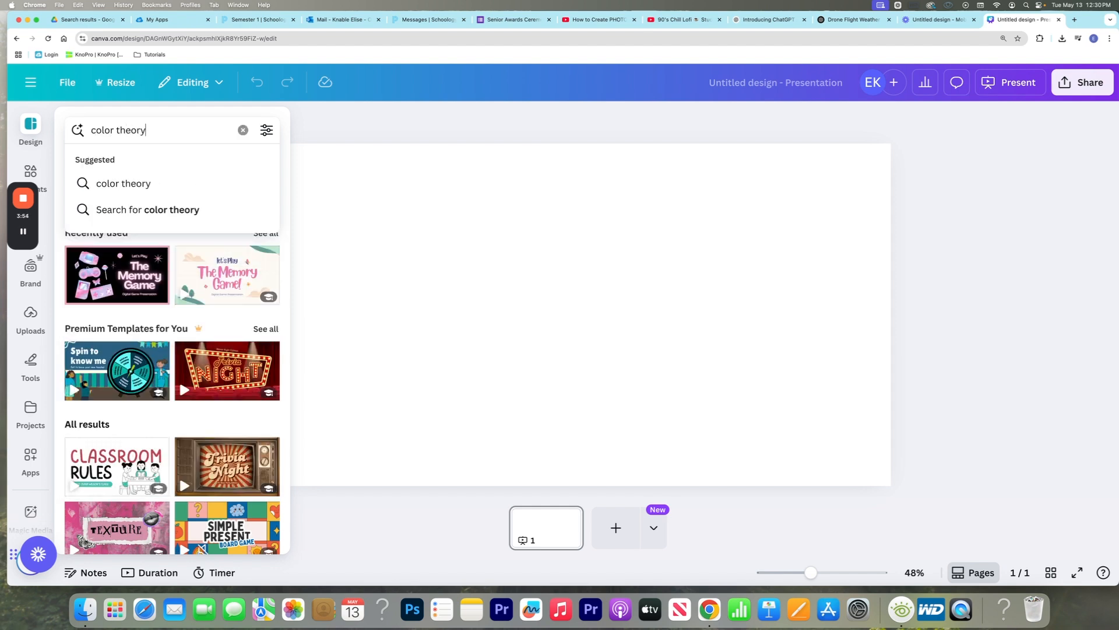
key("Return")
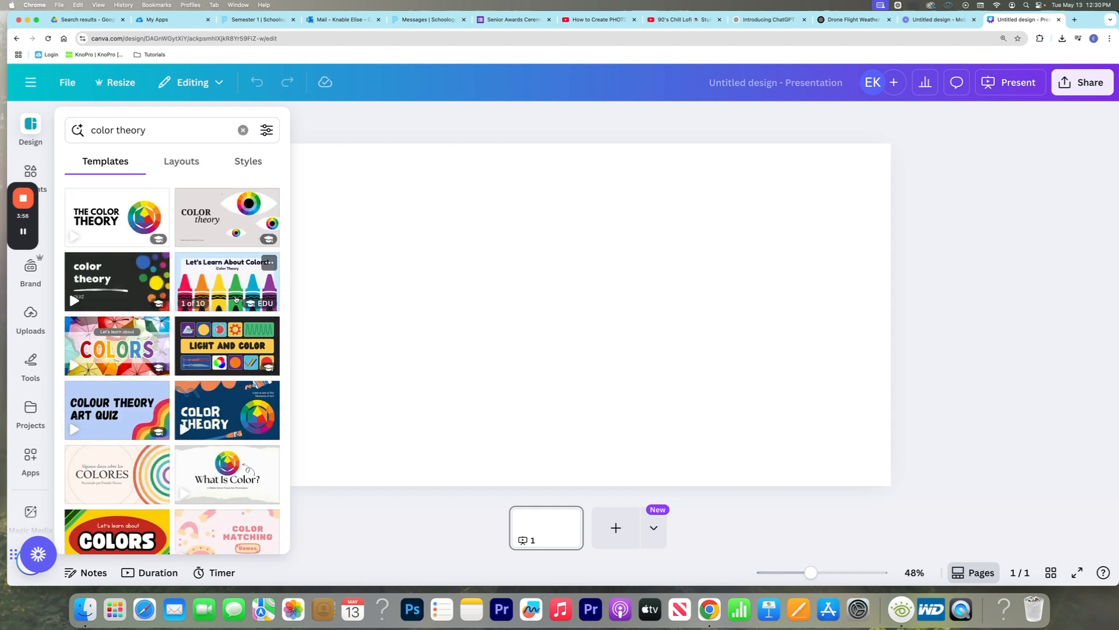
left_click(147, 290)
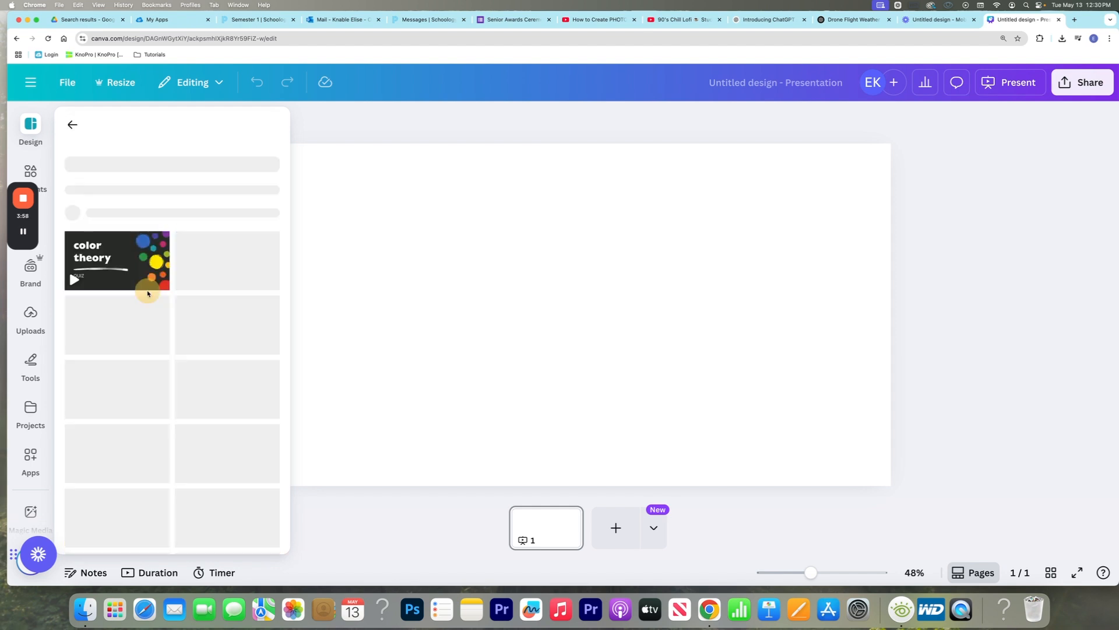
scroll(175, 379, "down", 4)
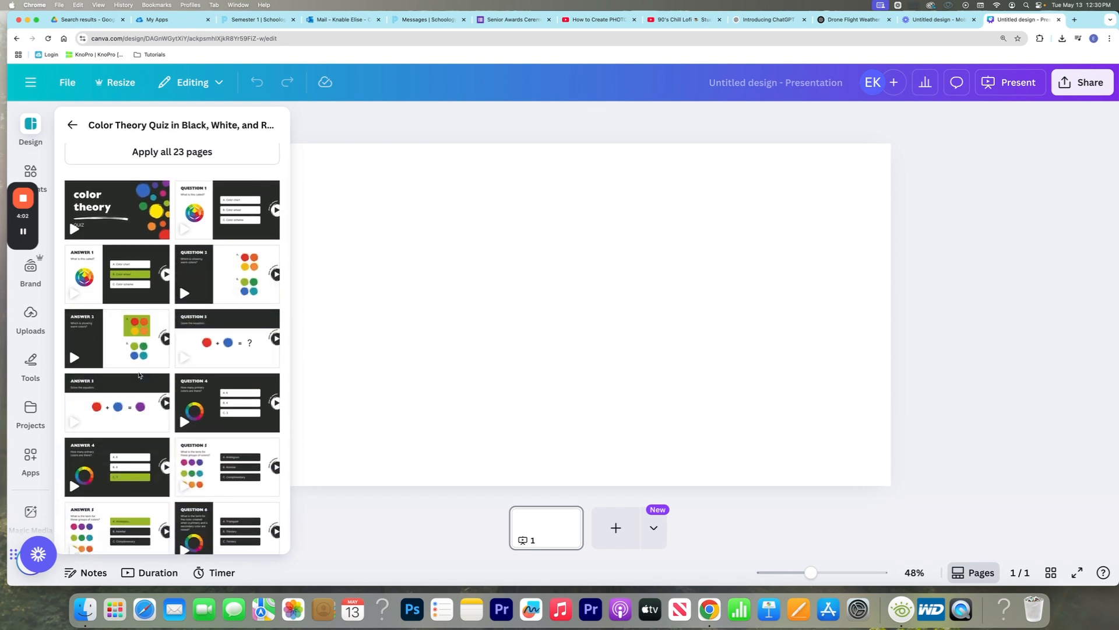
scroll(134, 382, "up", 4)
left_click(83, 125)
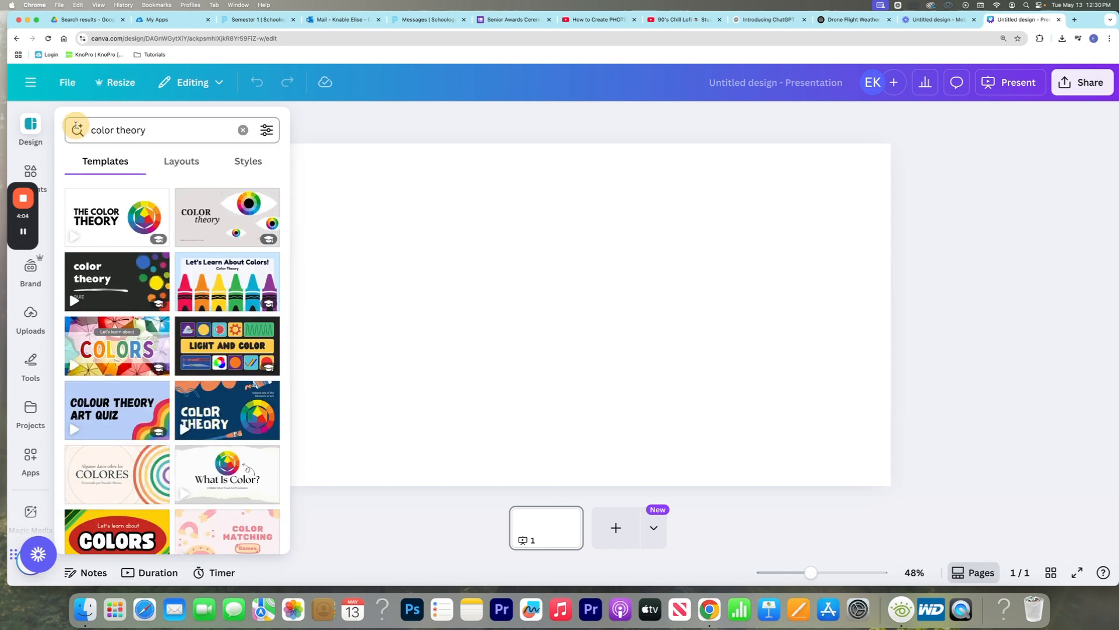
Replace the template search term with "corporate marketing pitch" and run the search
left_click(161, 129)
key("super+a")
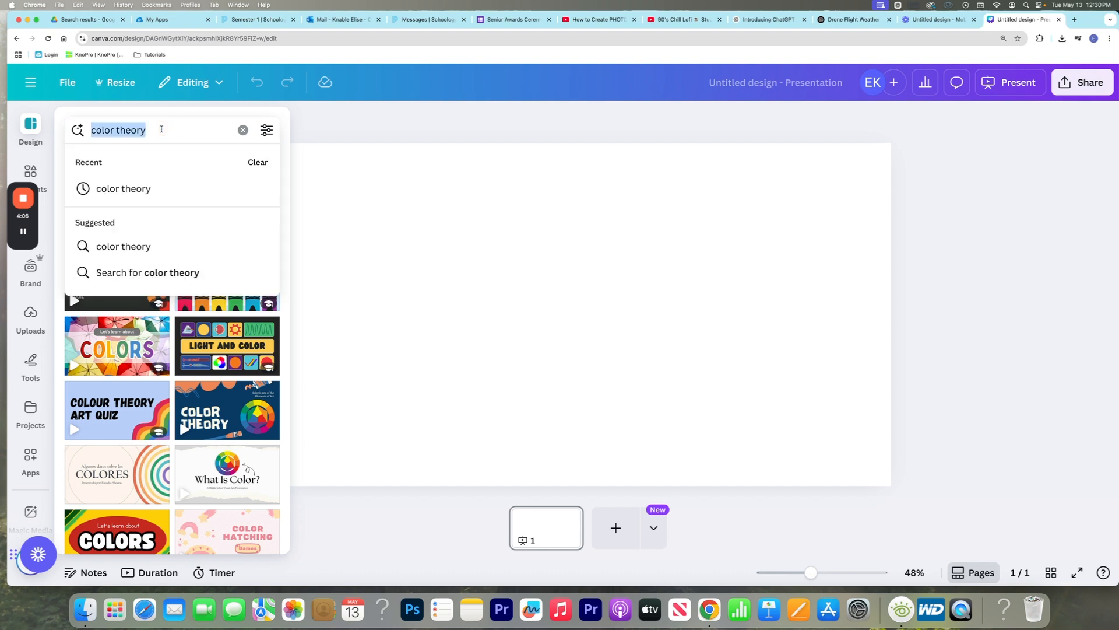
key("BackSpace")
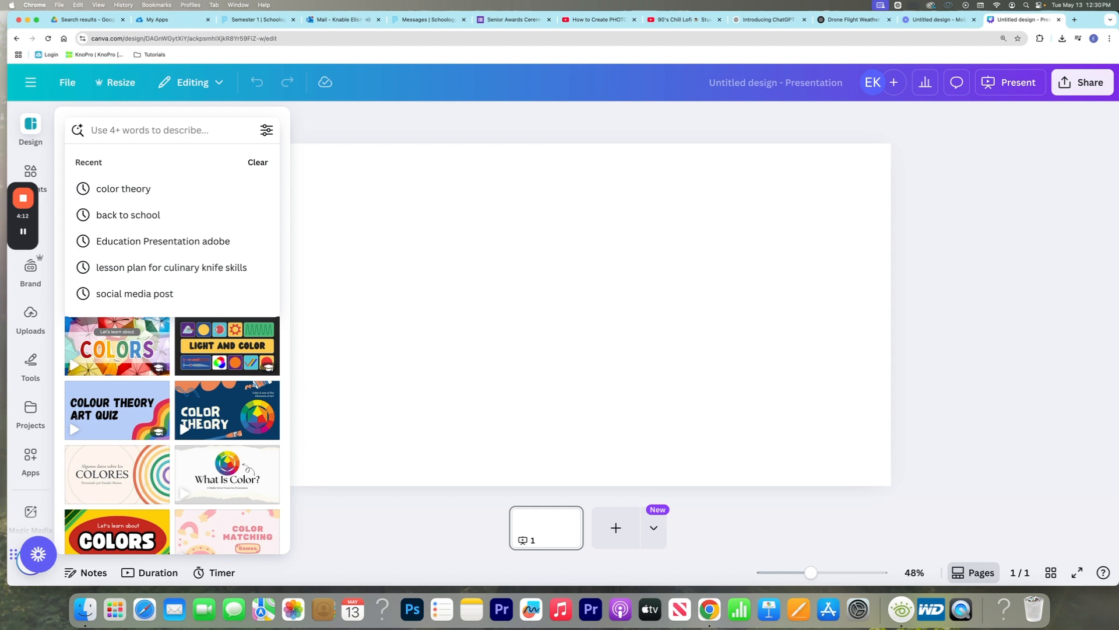
type("corporate")
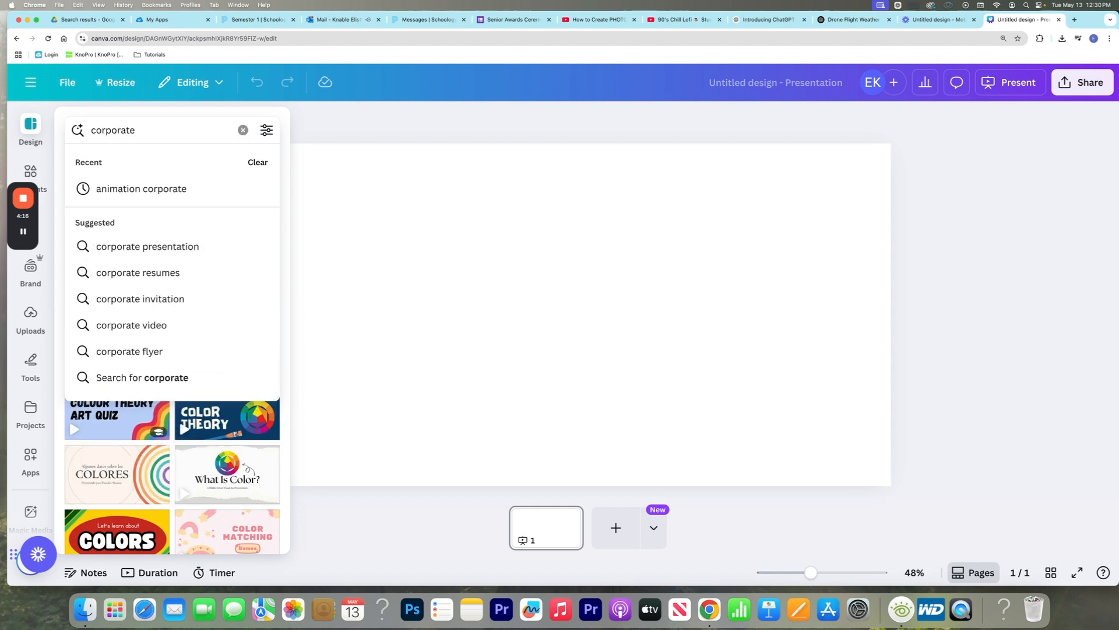
type(" marketin")
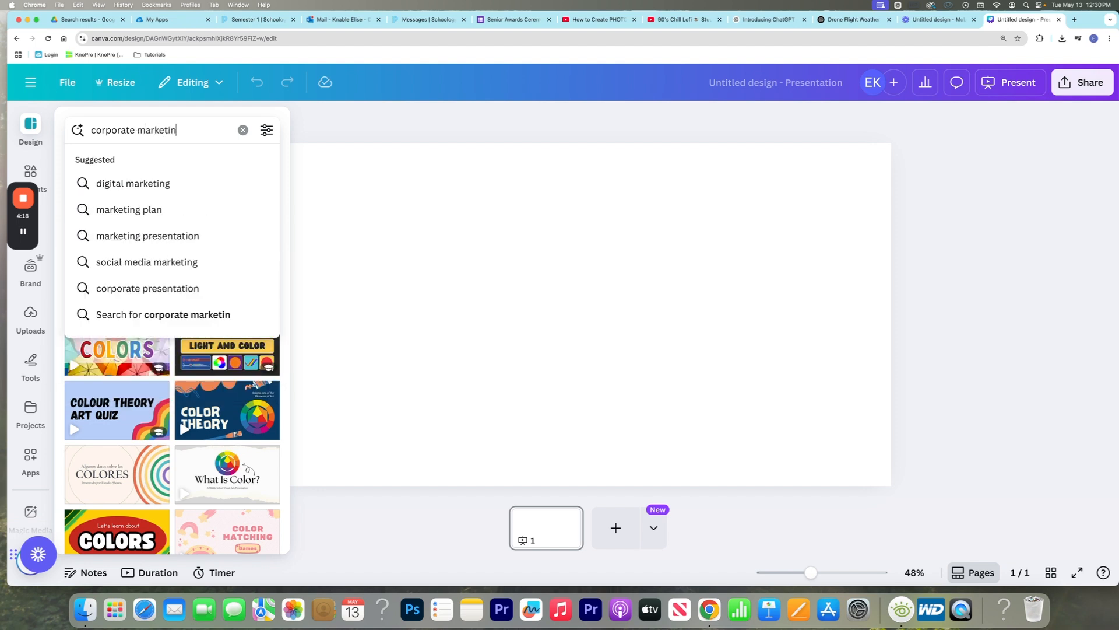
type("g pitch")
key("Return")
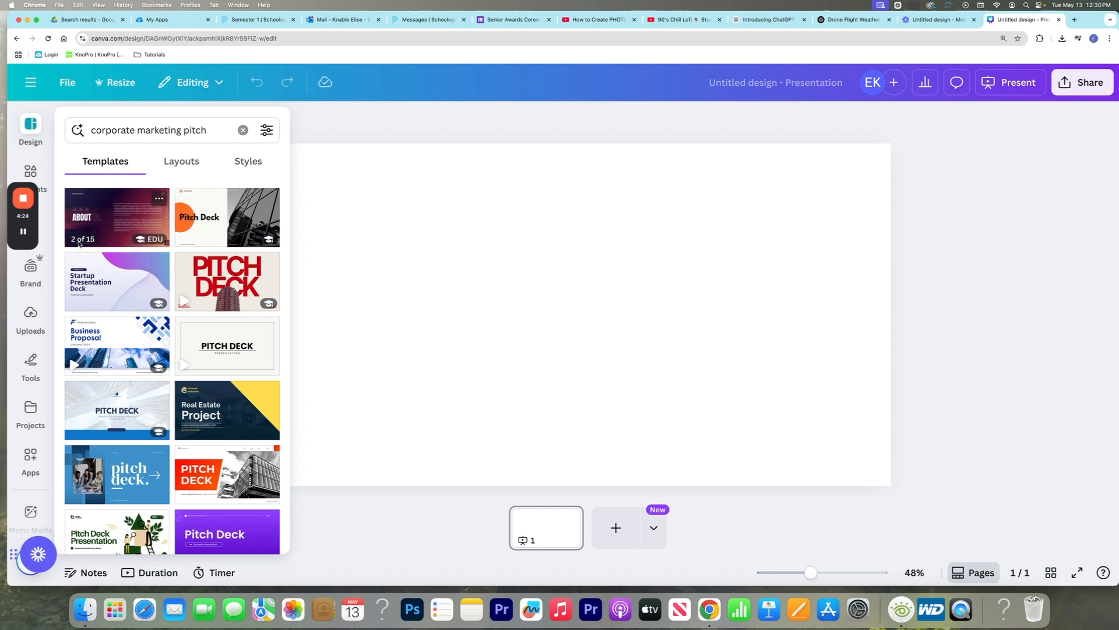
Look through the pages of the red and beige Bold Modern Professional Business Pitch Deck template and return to the results
left_click(225, 281)
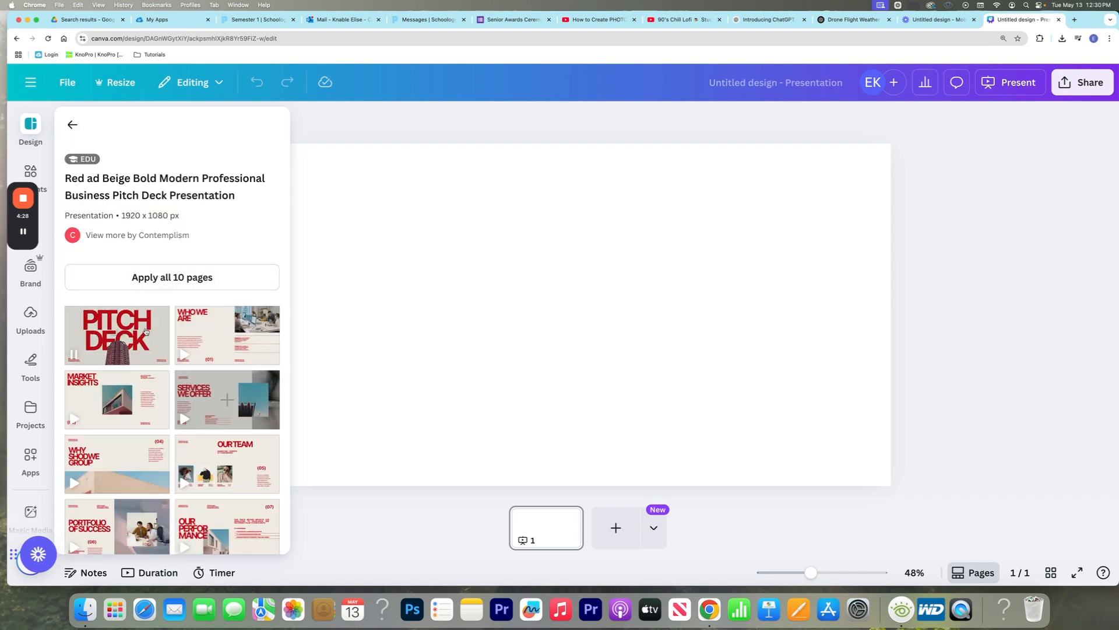
scroll(189, 402, "down", 5)
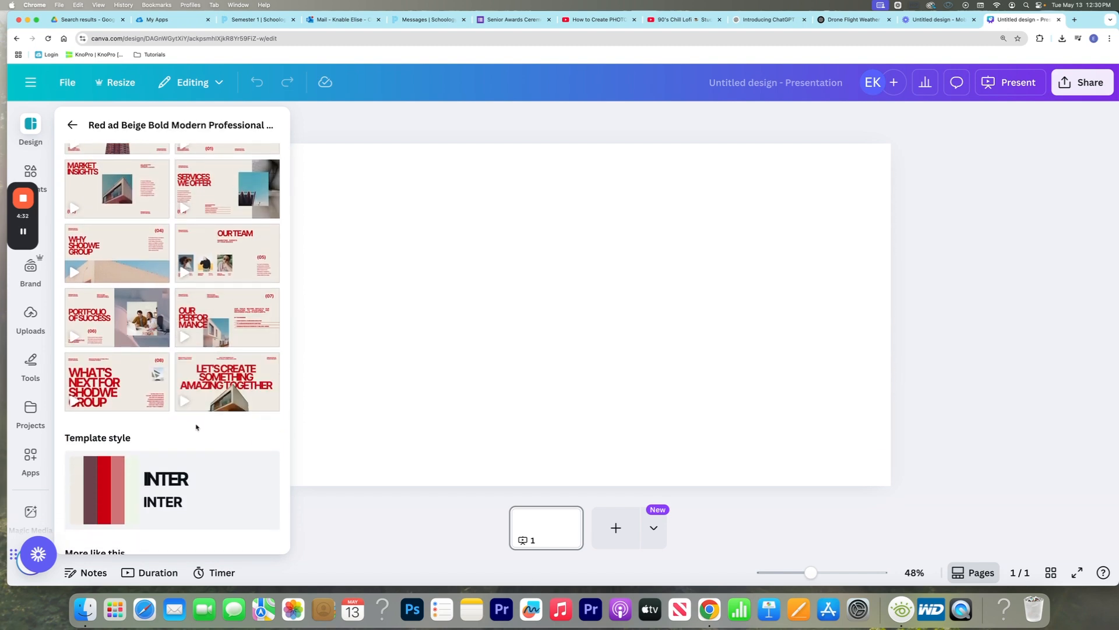
scroll(196, 428, "up", 5)
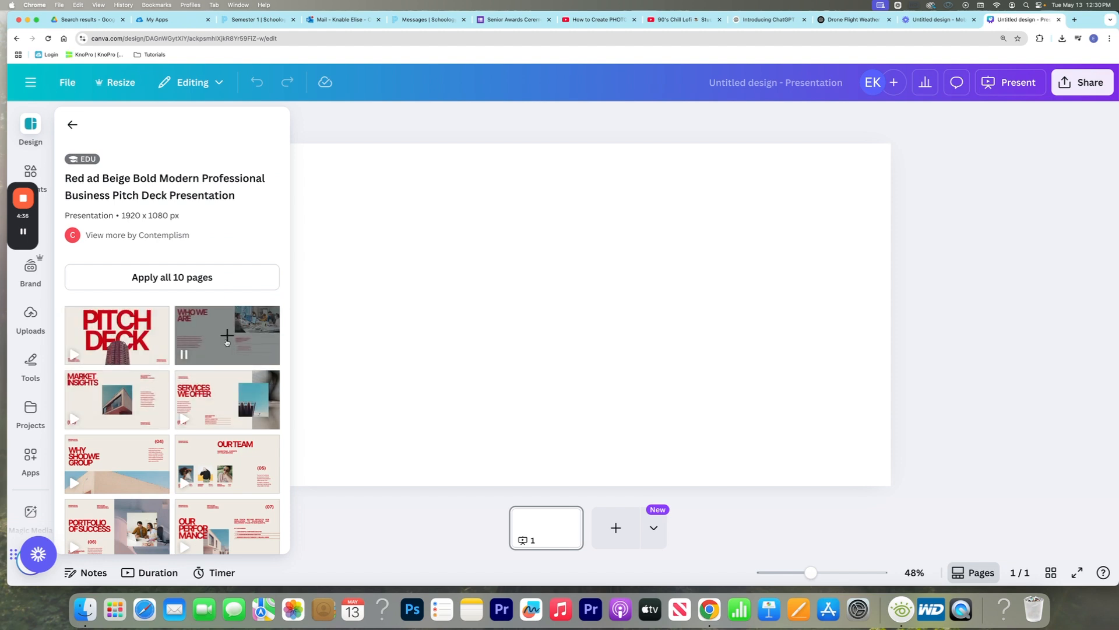
left_click(72, 124)
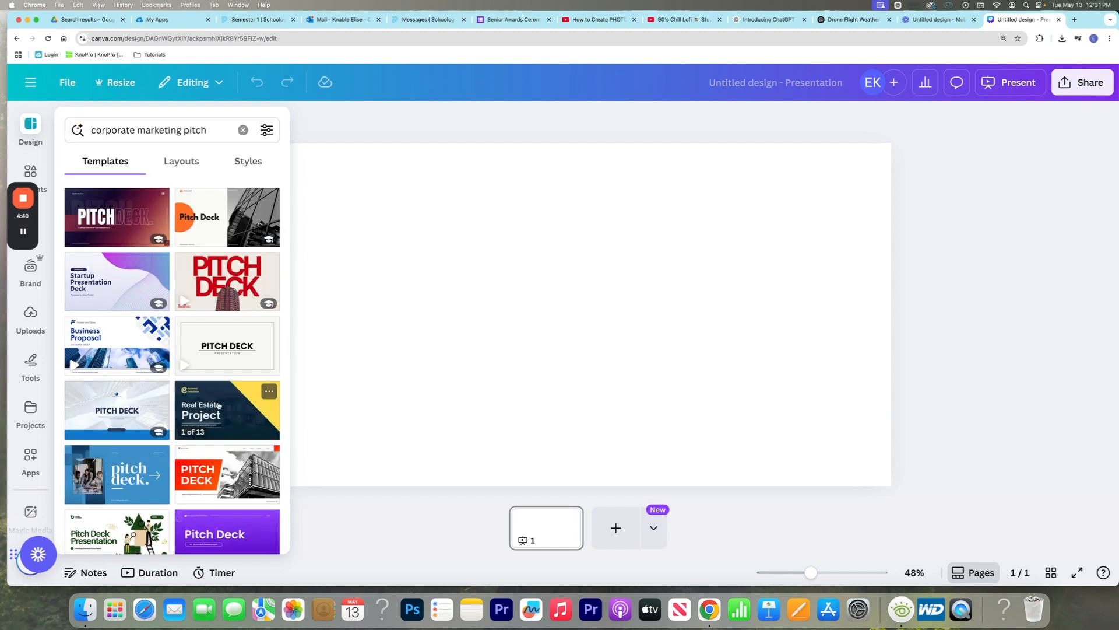
Apply all 10 pages of the Orange Modern Pitch Deck Presentation template to the blank presentation
scroll(218, 405, "down", 10)
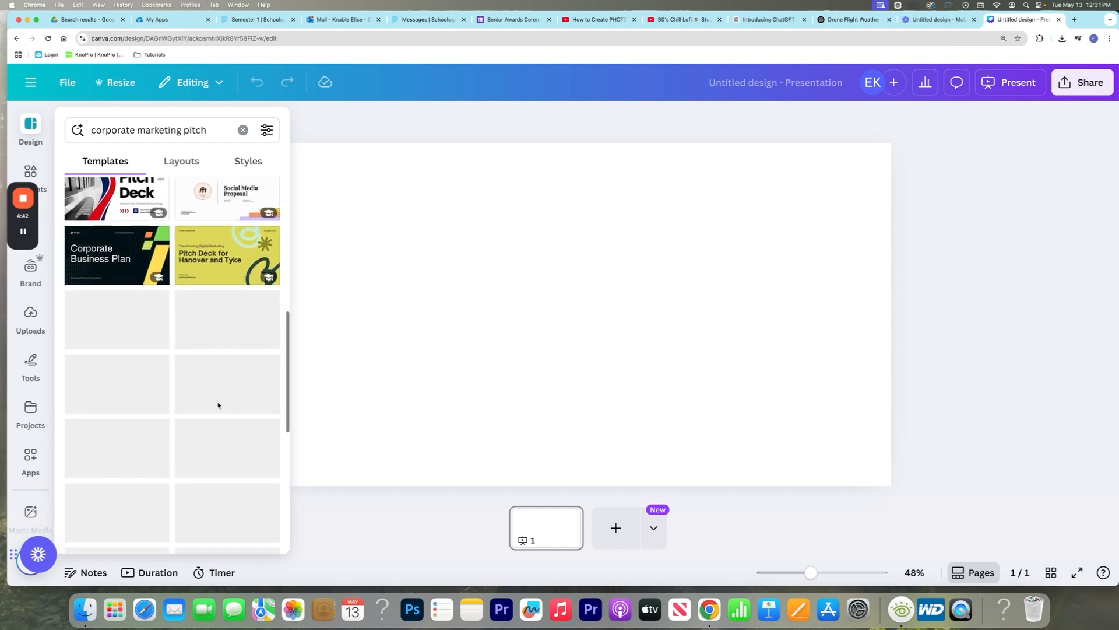
scroll(218, 404, "up", 10)
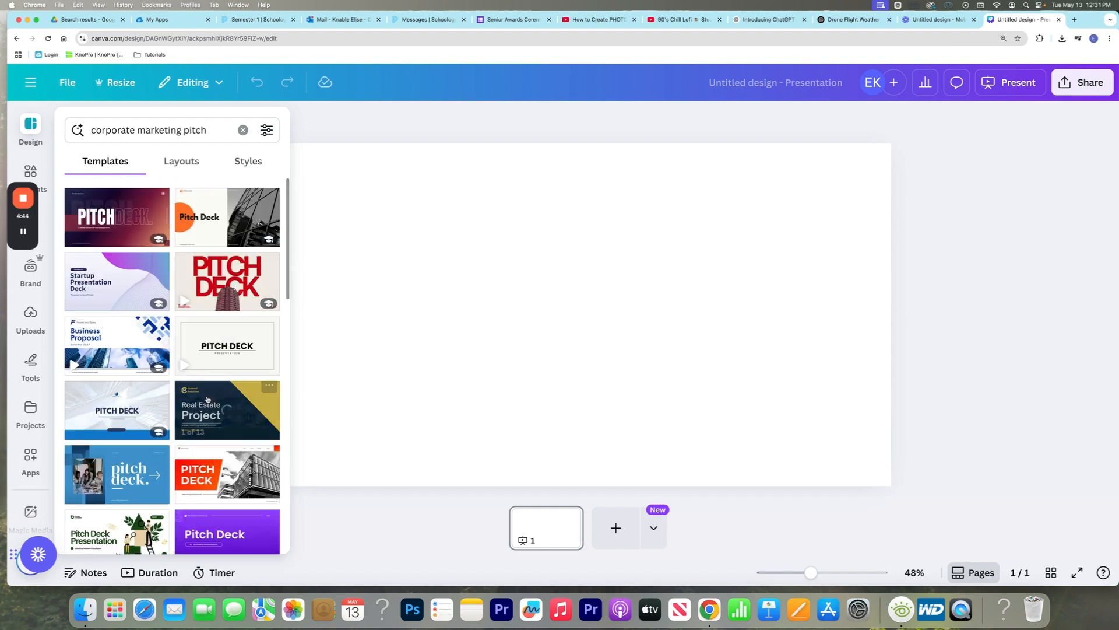
left_click(222, 479)
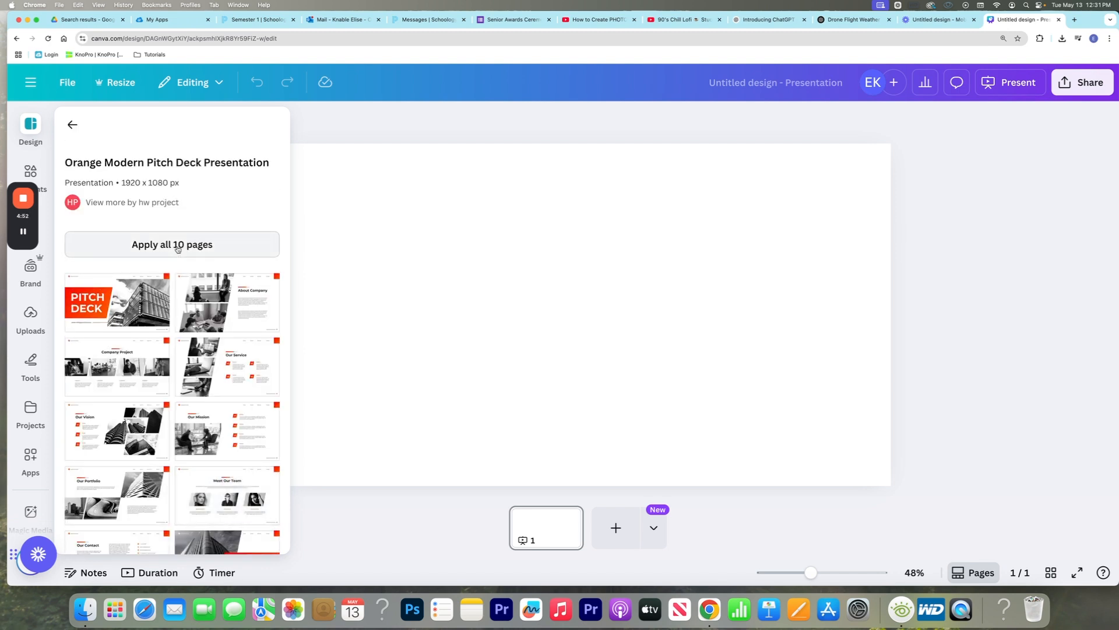
left_click(178, 246)
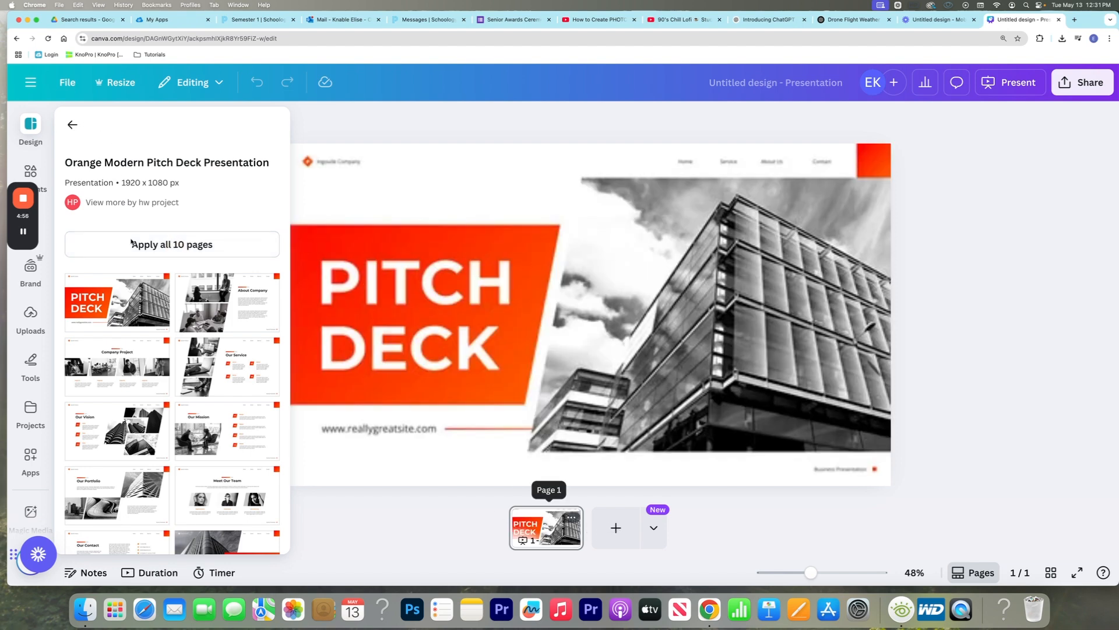
left_click(132, 243)
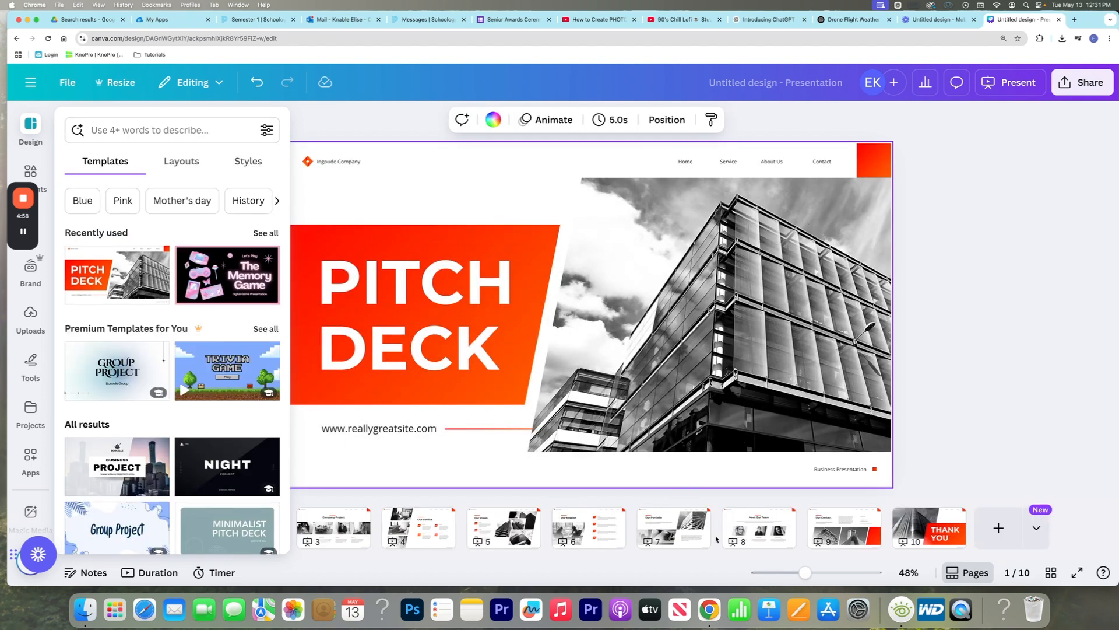
Replace the company name in the header of the cover page with the presenter's full name
mouse_move(807, 572)
left_mouse_down()
mouse_move(775, 571)
mouse_move(798, 572)
left_mouse_up()
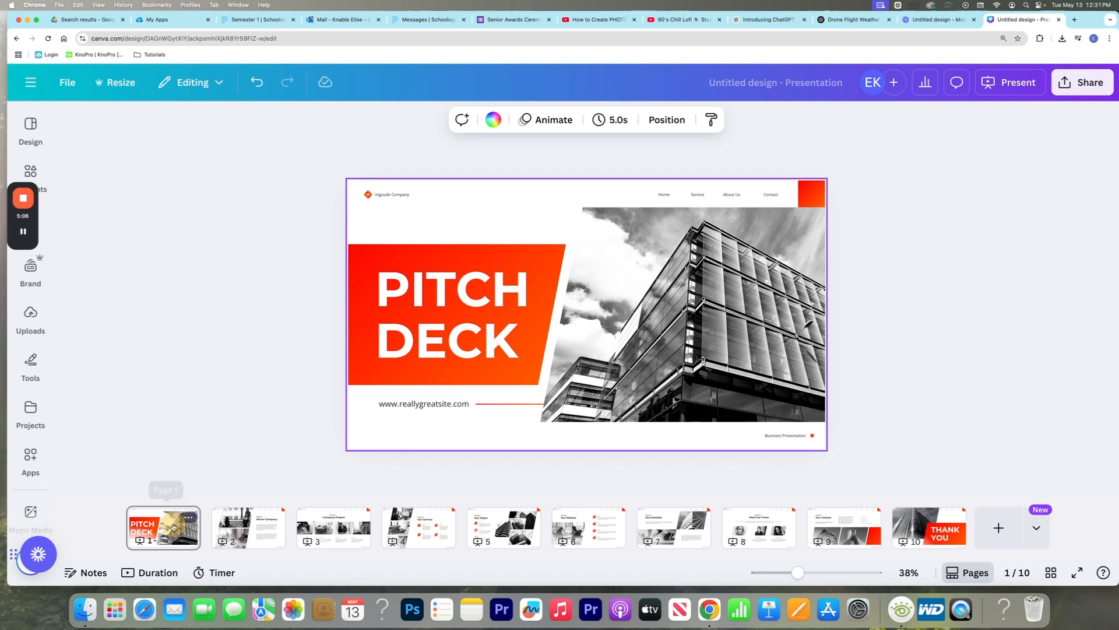
left_click(172, 523)
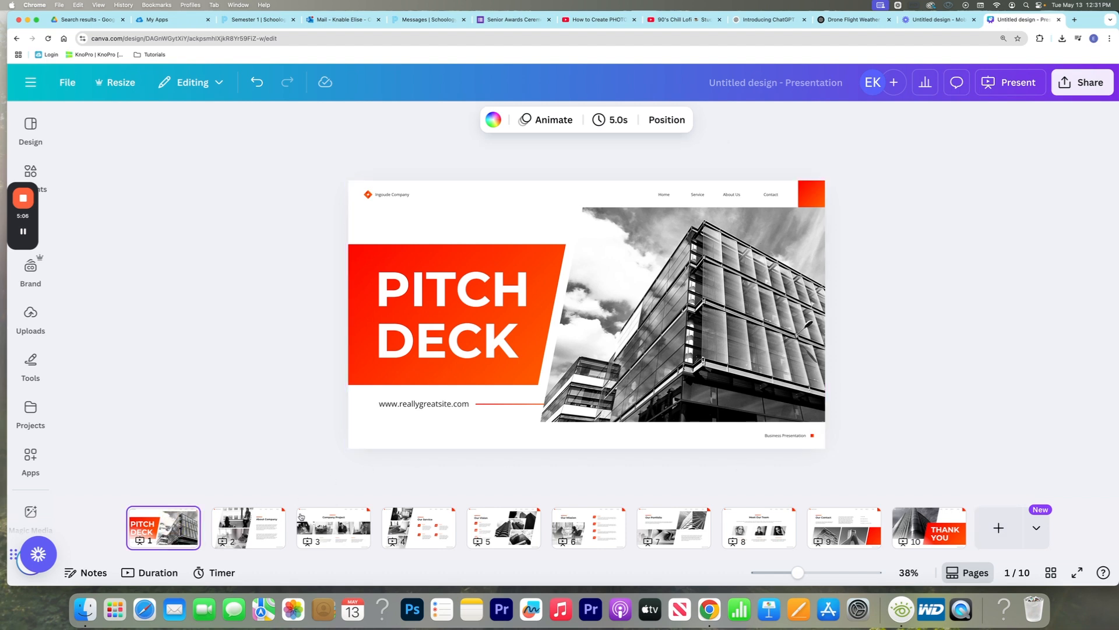
left_click(390, 197)
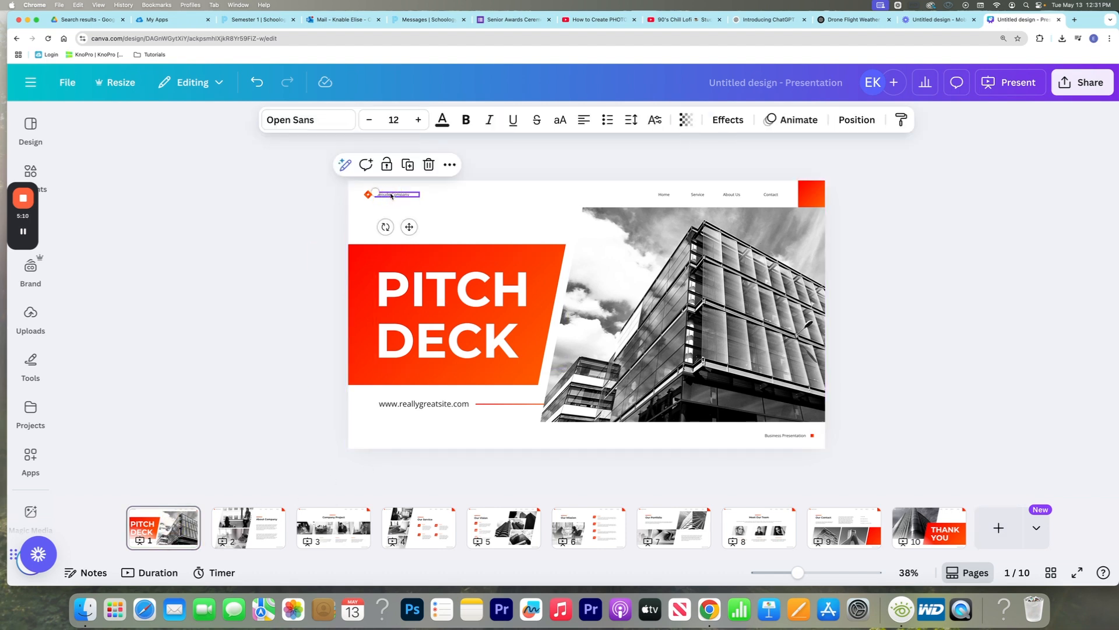
double_click(391, 195)
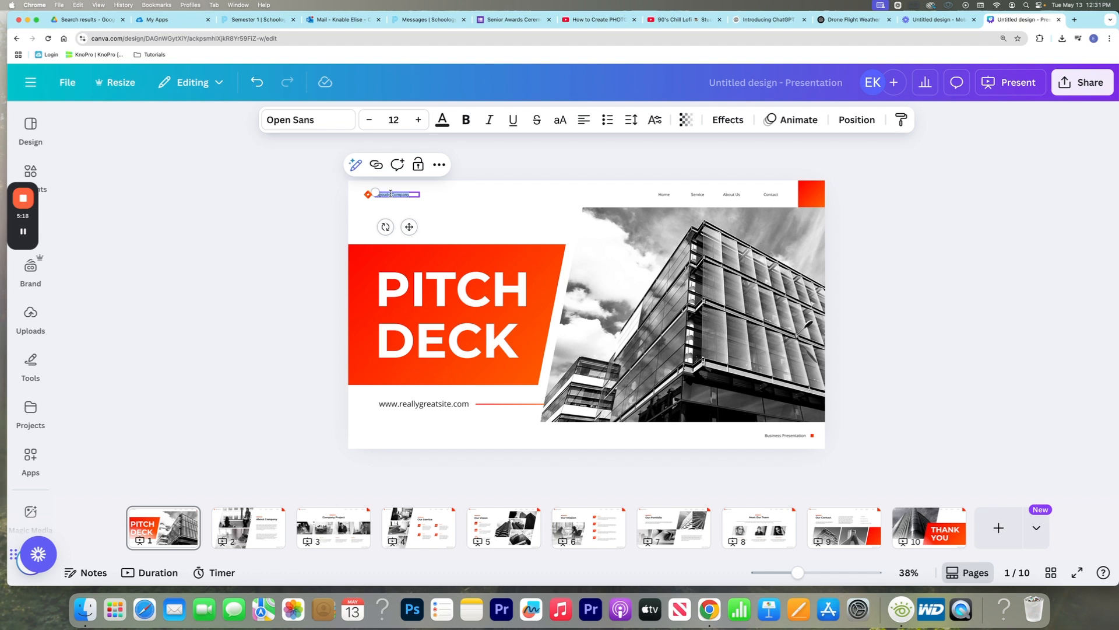
type("Elise")
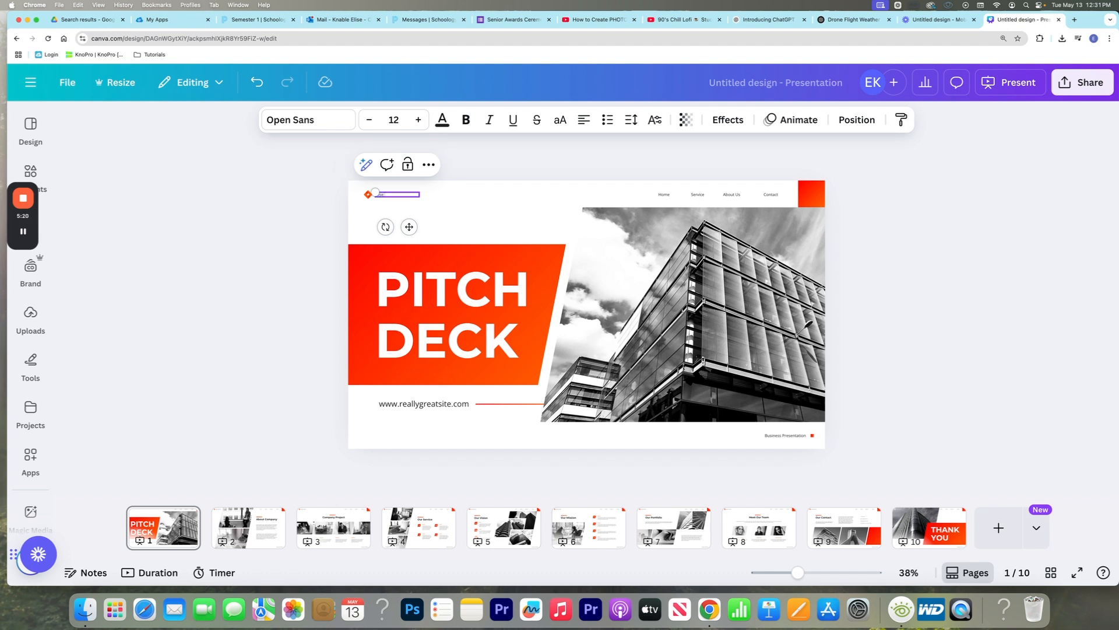
Replace the "PITCH DECK" title on the cover page with "DIVERSIFIED TEACHING"
double_click(462, 295)
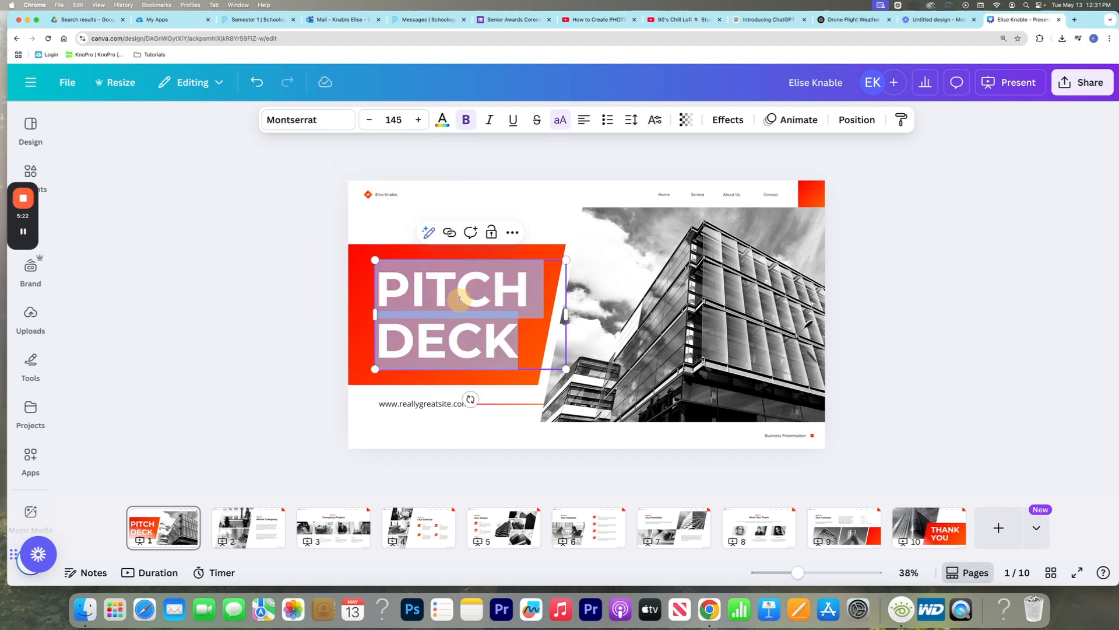
type("DIVERSIFI")
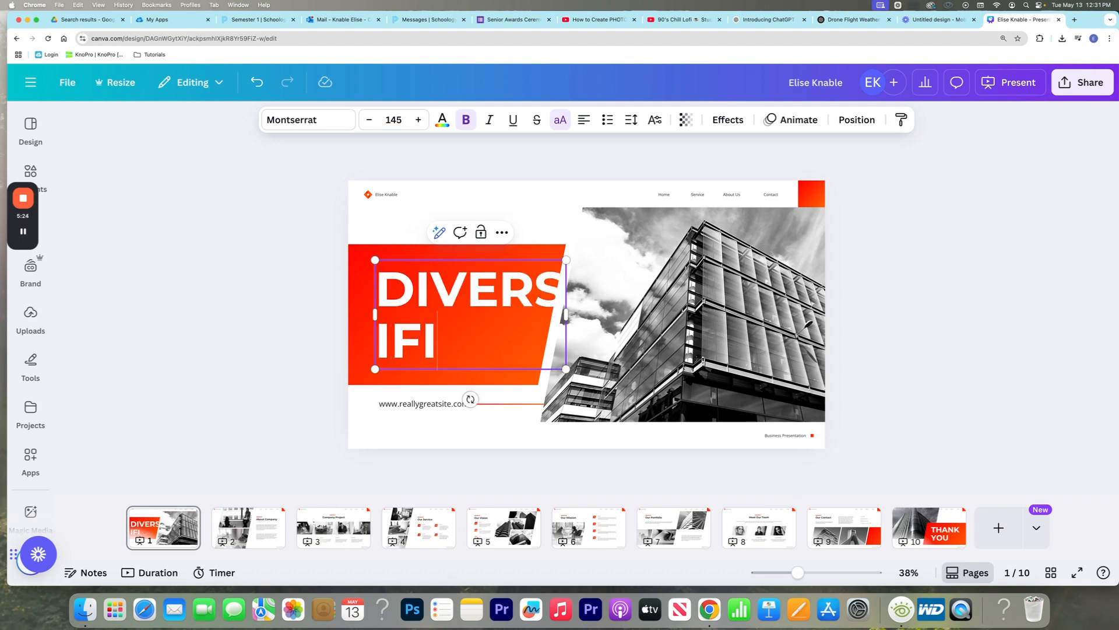
type("ED TEACHING")
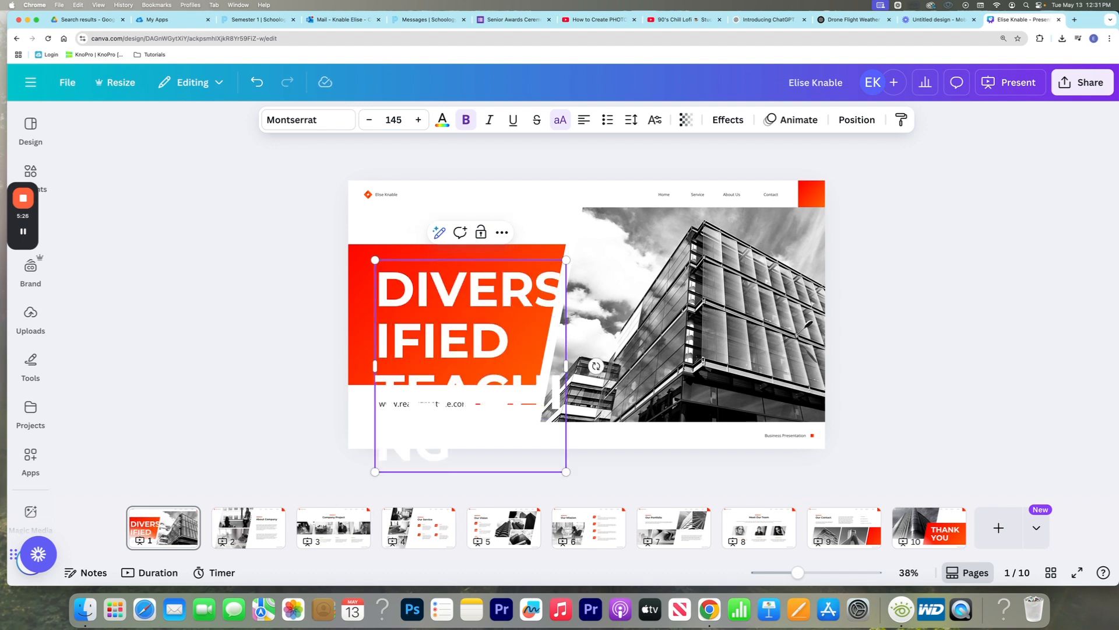
Search the fonts for "corporate" and apply Squada One to the whole "DIVERSIFIED TEACHING" title on the cover page
double_click(474, 327)
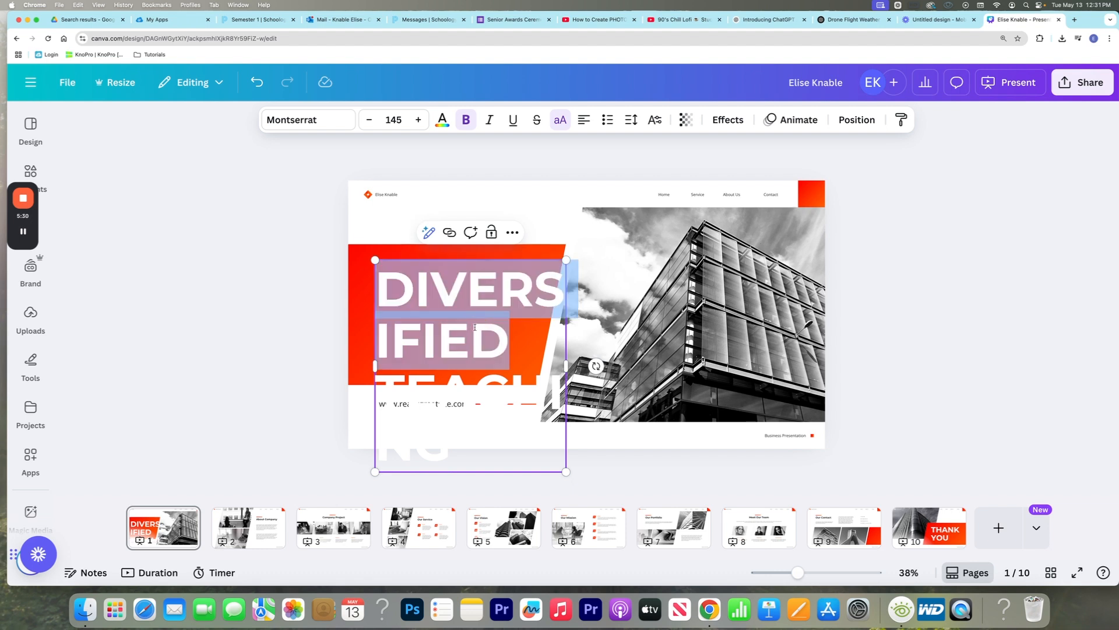
left_click_drag(489, 322, 489, 321)
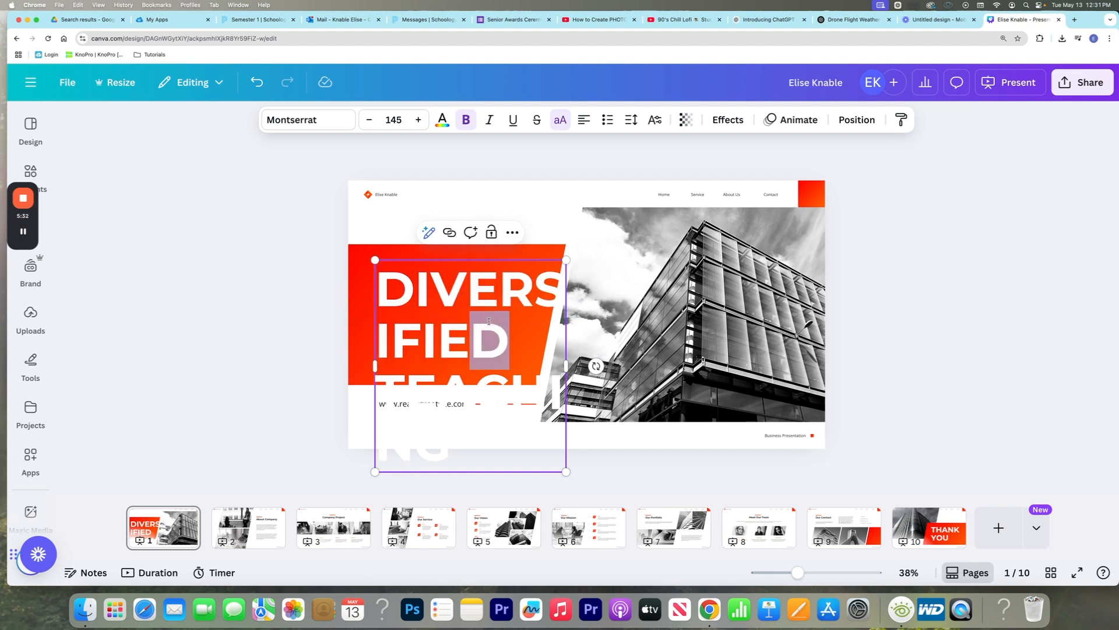
key("super+a")
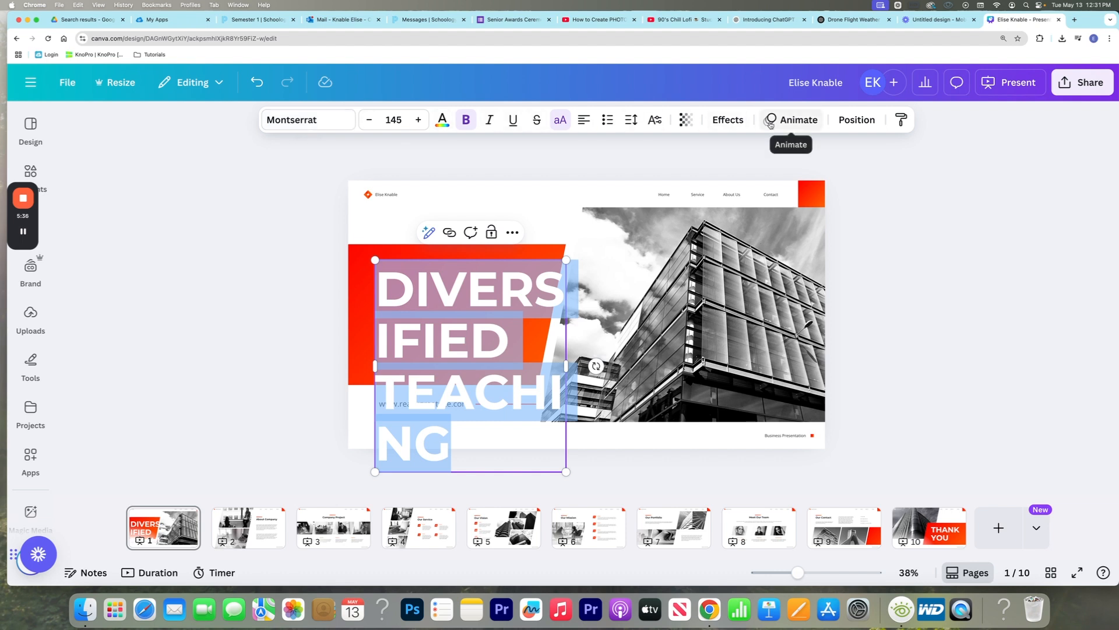
left_click(305, 121)
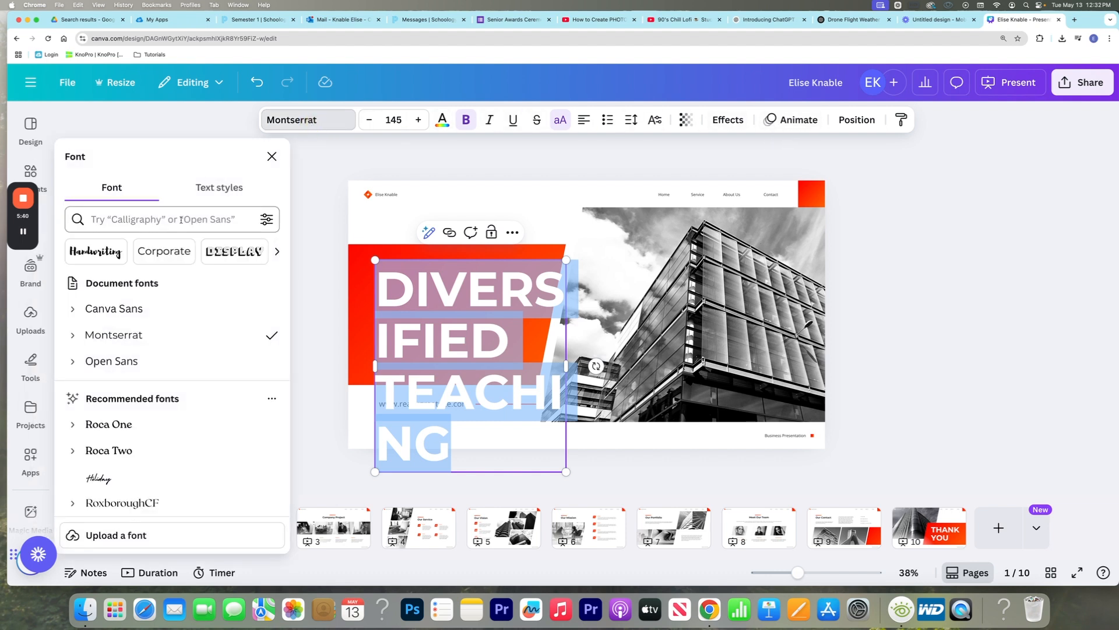
left_click(181, 219)
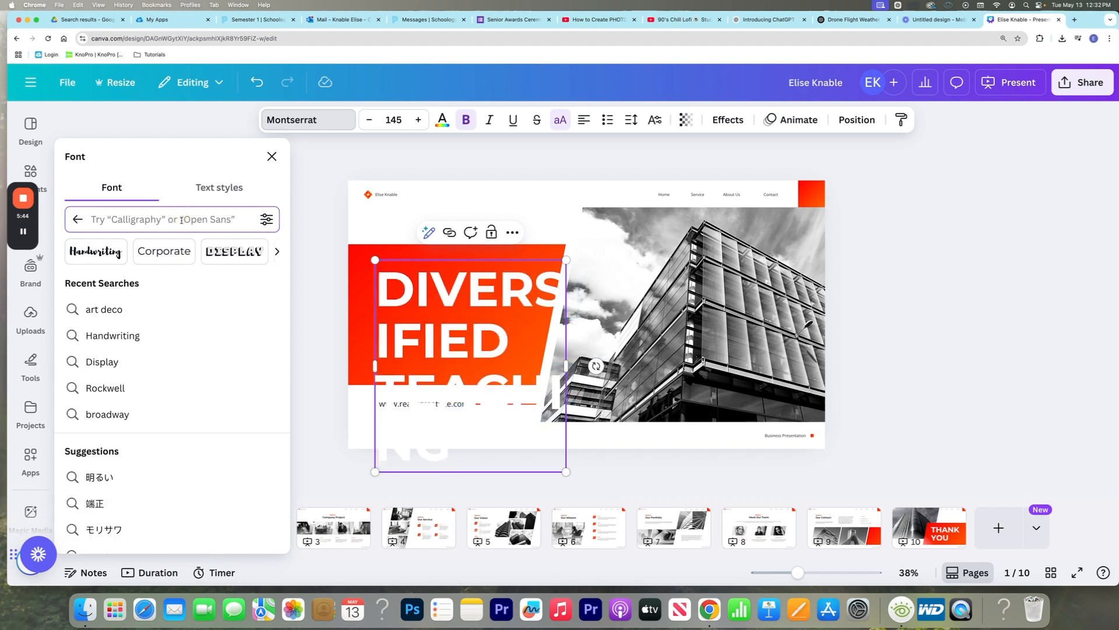
type("corporate")
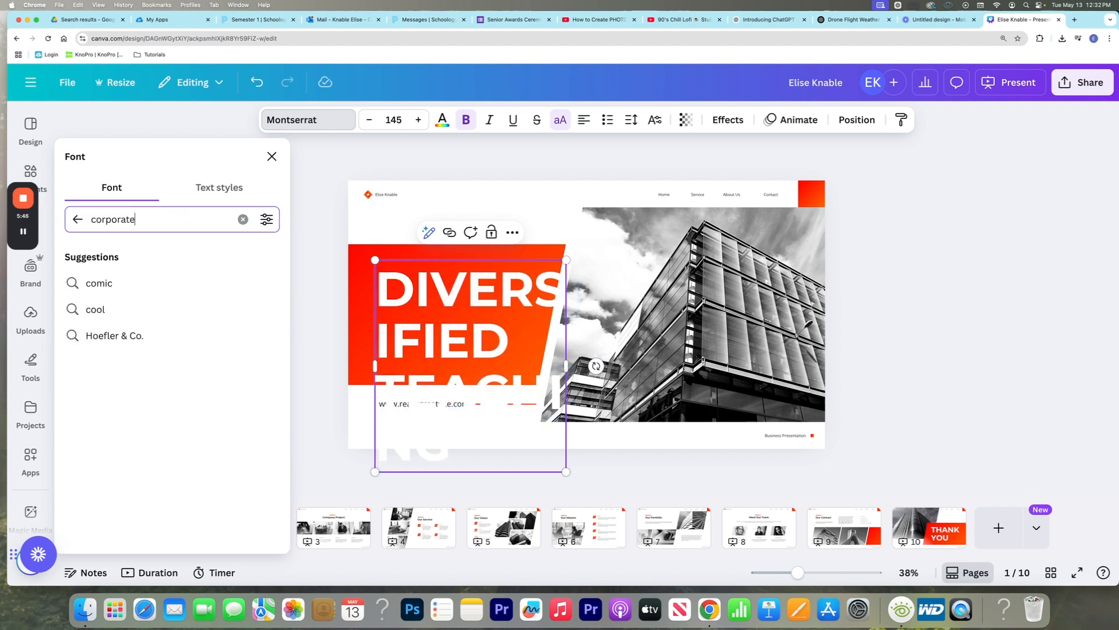
key("Return")
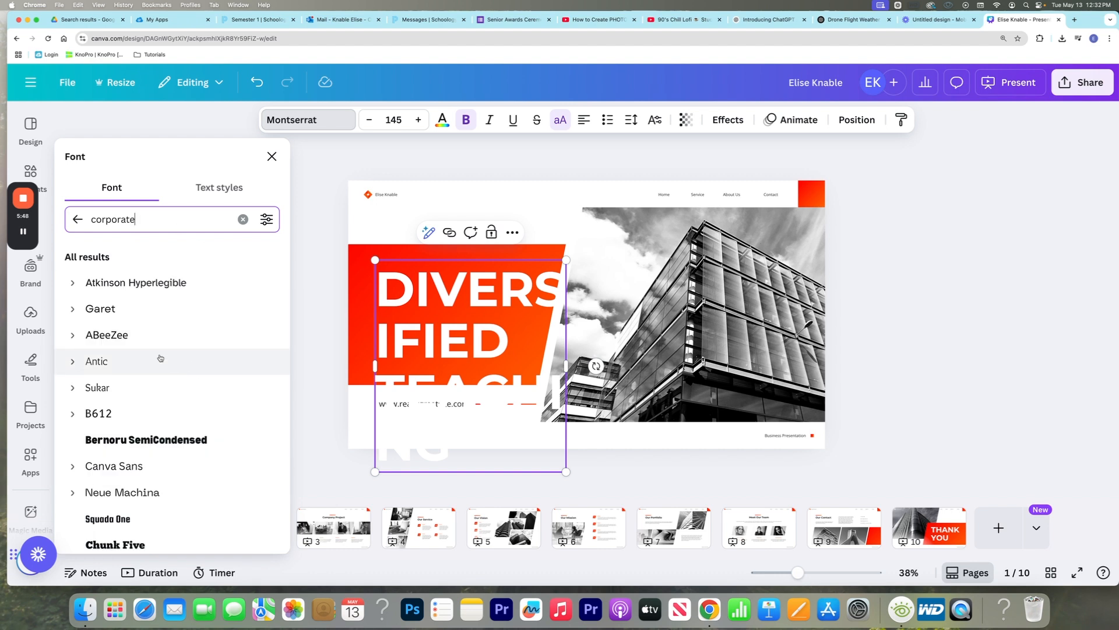
scroll(160, 357, "down", 2)
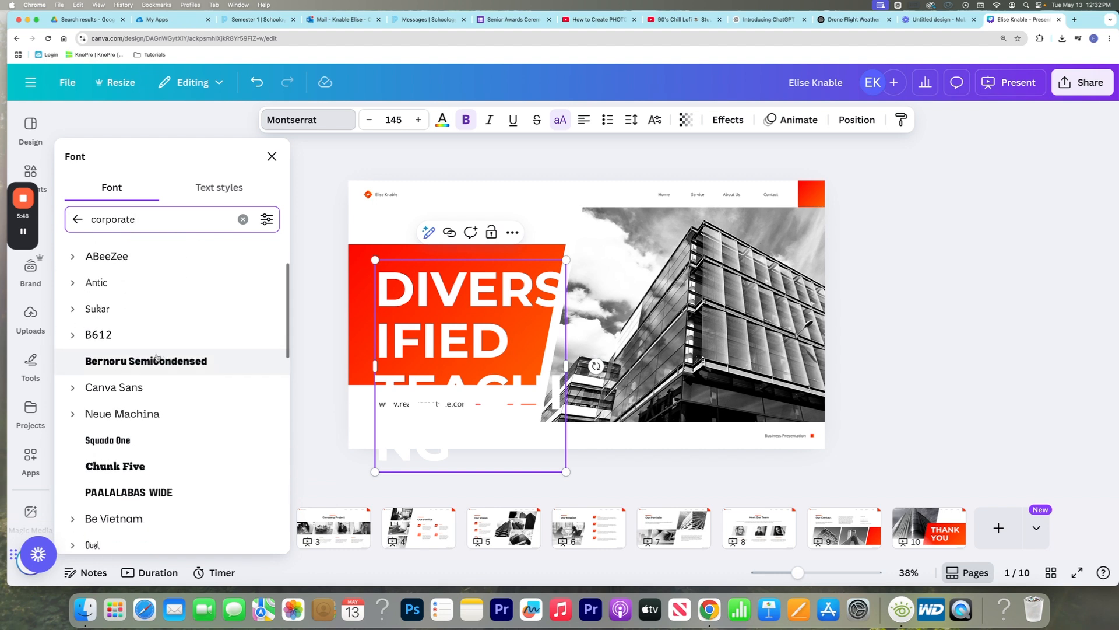
left_click(130, 440)
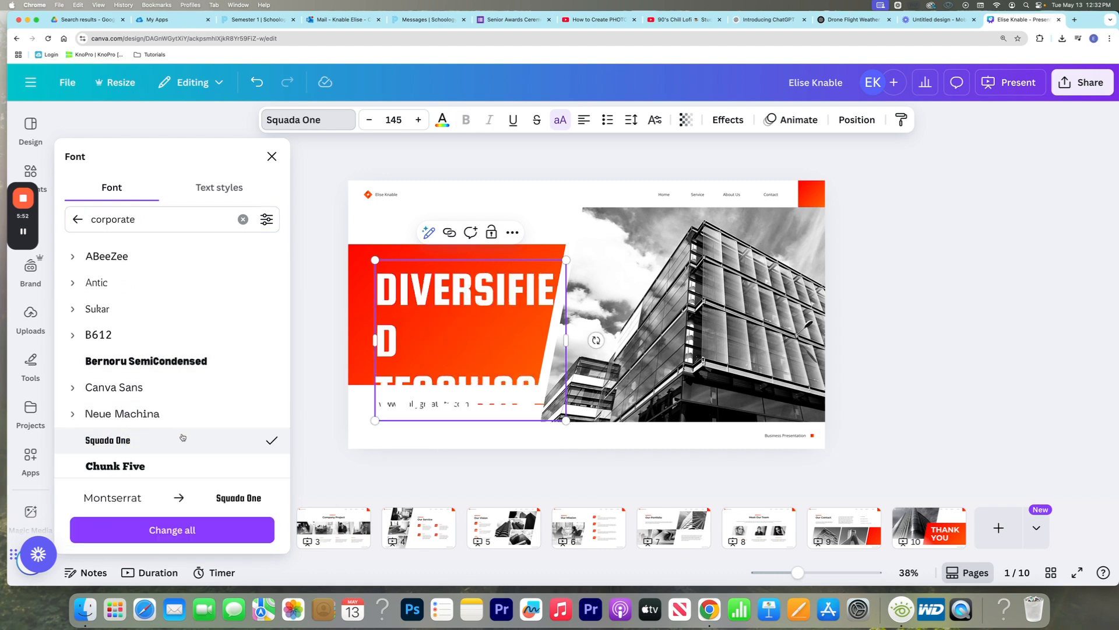
Search the fonts for "handwriting", browse the results, and clear the search
left_click(167, 219)
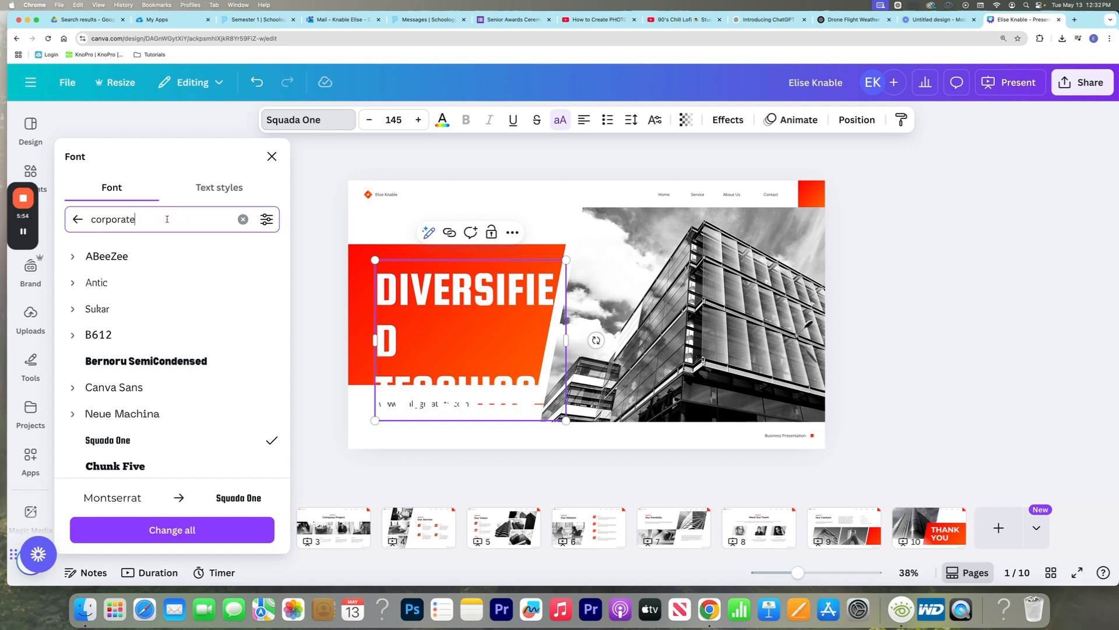
key("super+a")
type("handwriting")
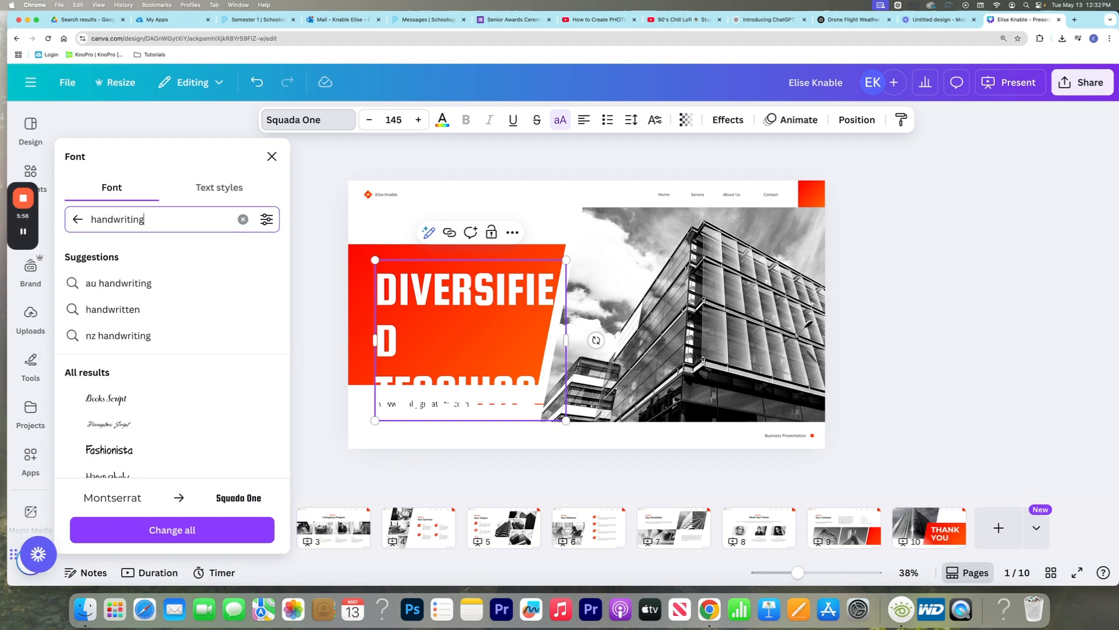
scroll(178, 374, "down", 2)
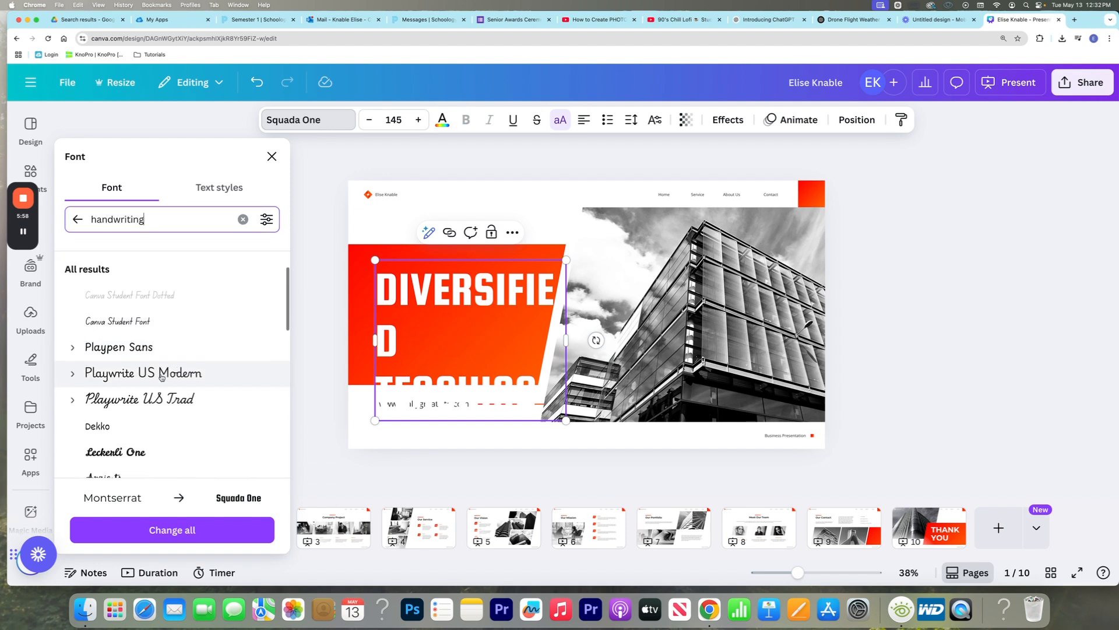
left_click(242, 219)
Set the font size of the whole cover title to 64 and increase it to 80, and view its text color options
left_click(426, 273)
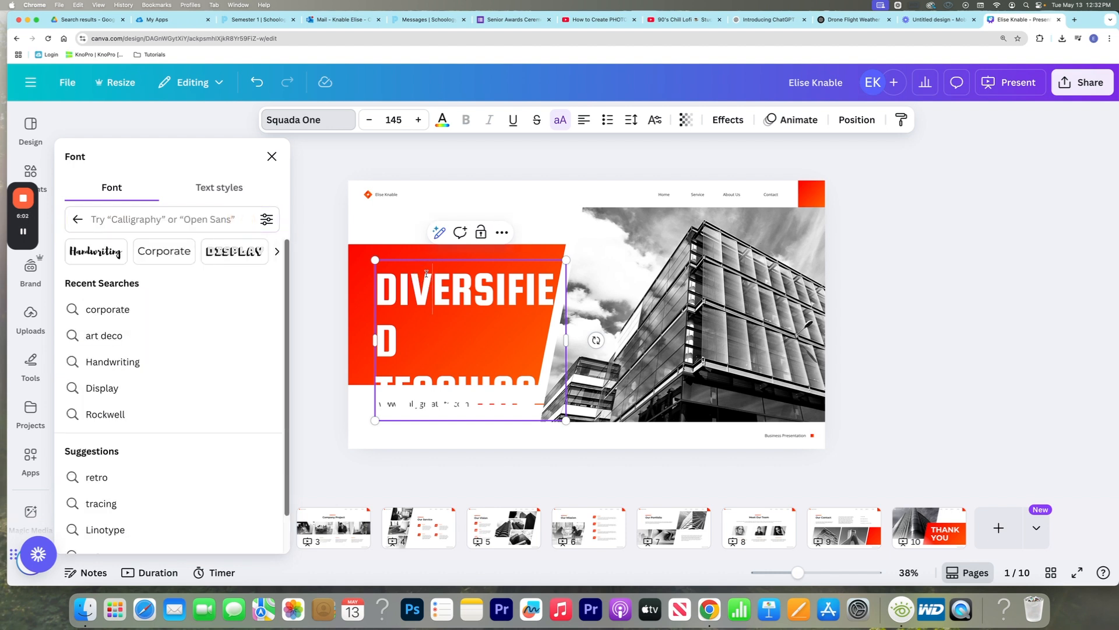
key("super+a")
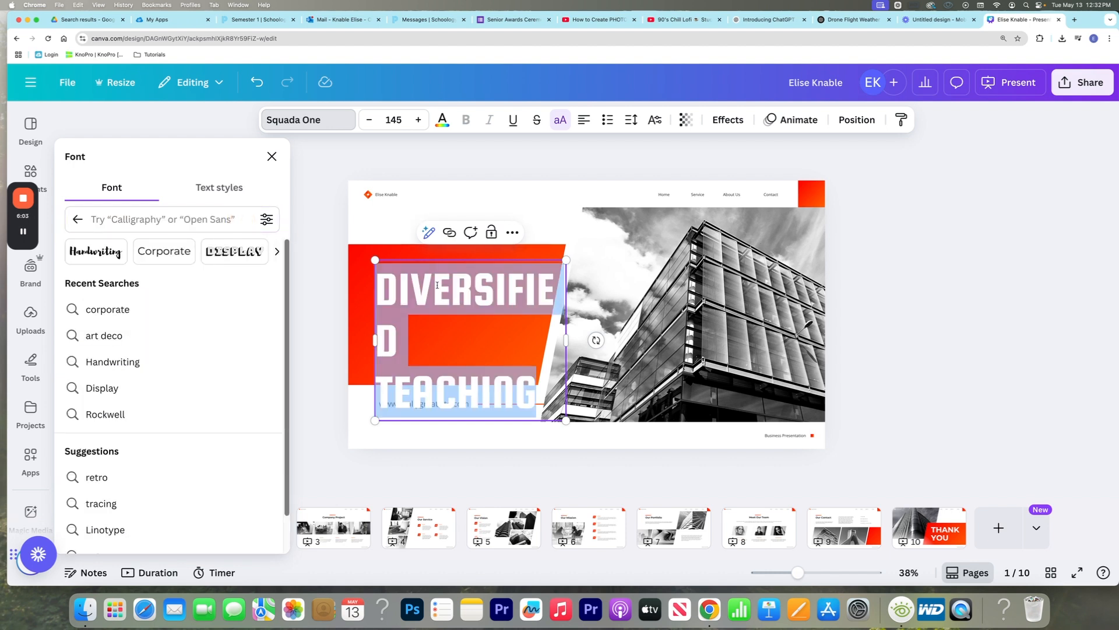
left_click(393, 120)
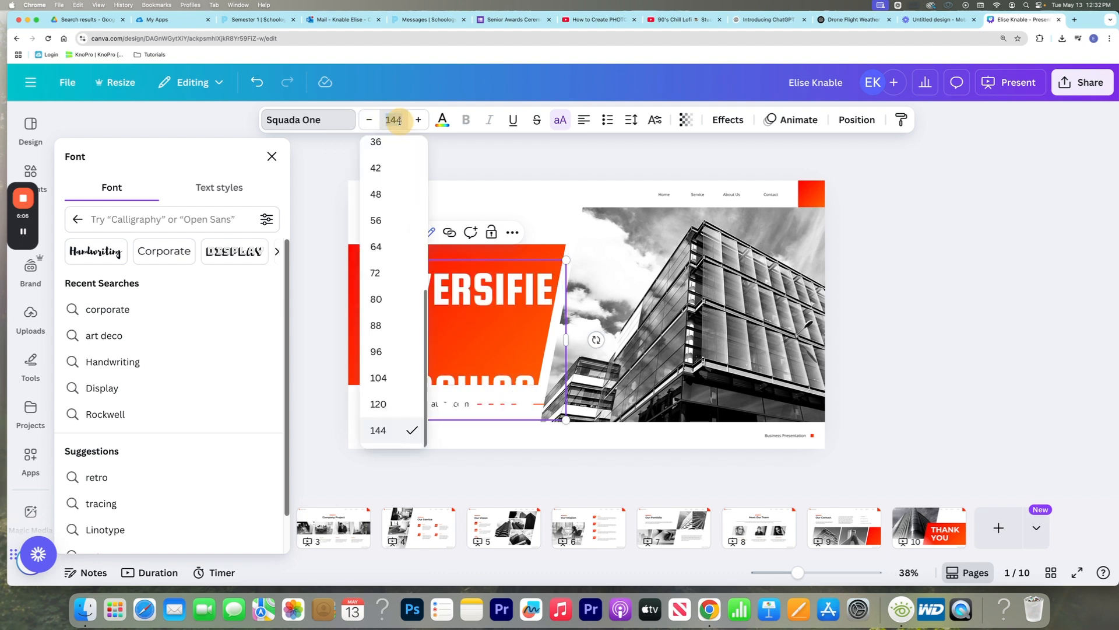
type("64")
key("Return")
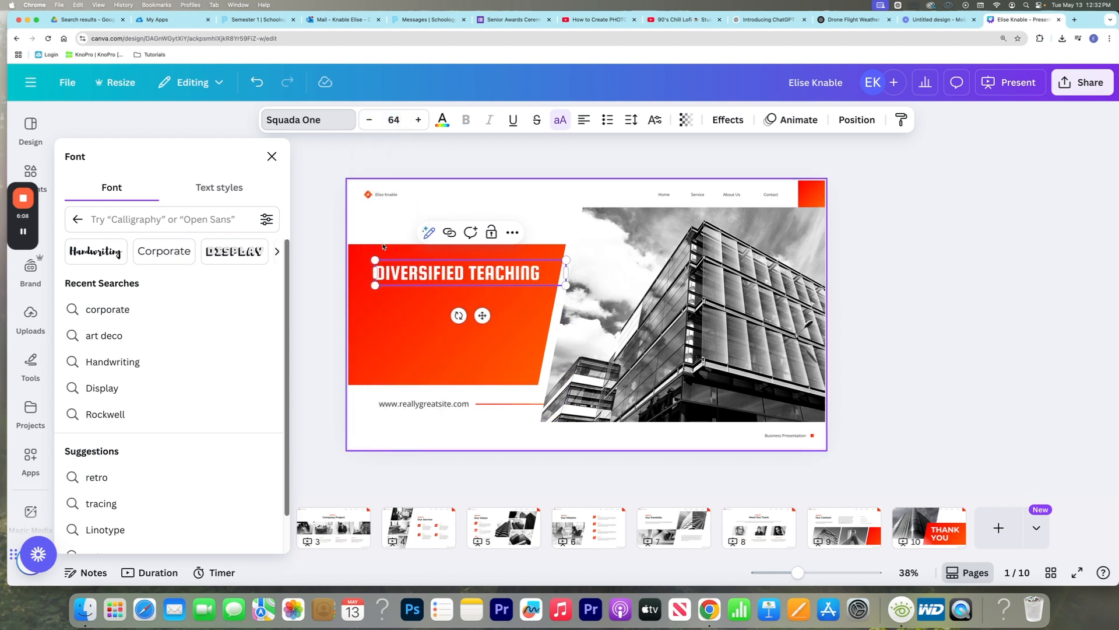
left_click(394, 120)
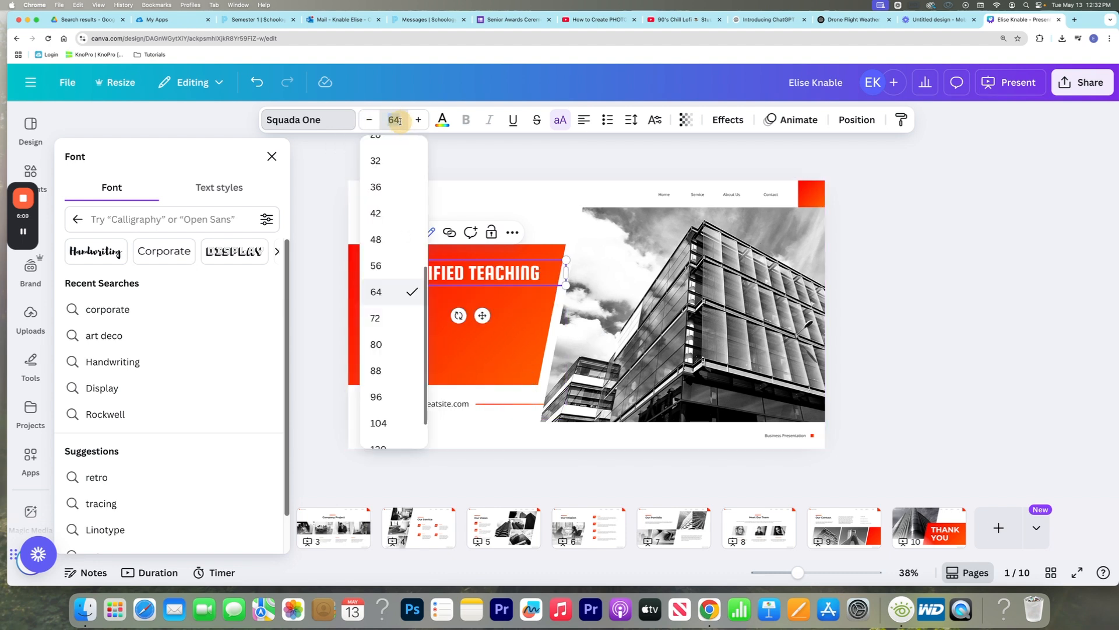
left_click(379, 342)
left_click(441, 119)
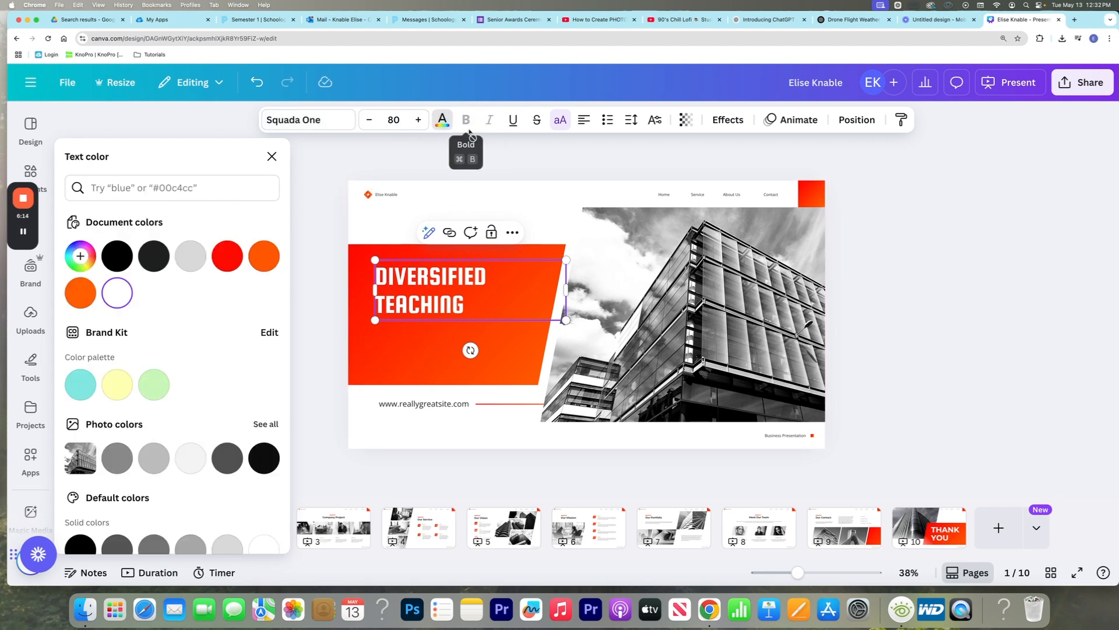
left_click(563, 124)
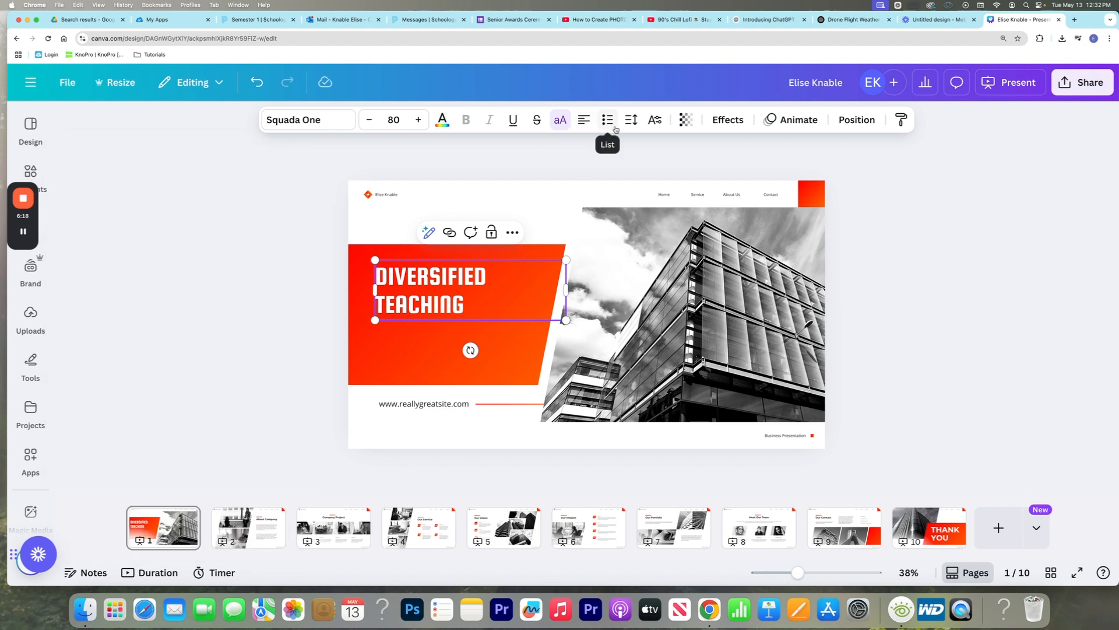
Try the Outline text effect on the cover title with the outline color #1f2020
left_click(727, 120)
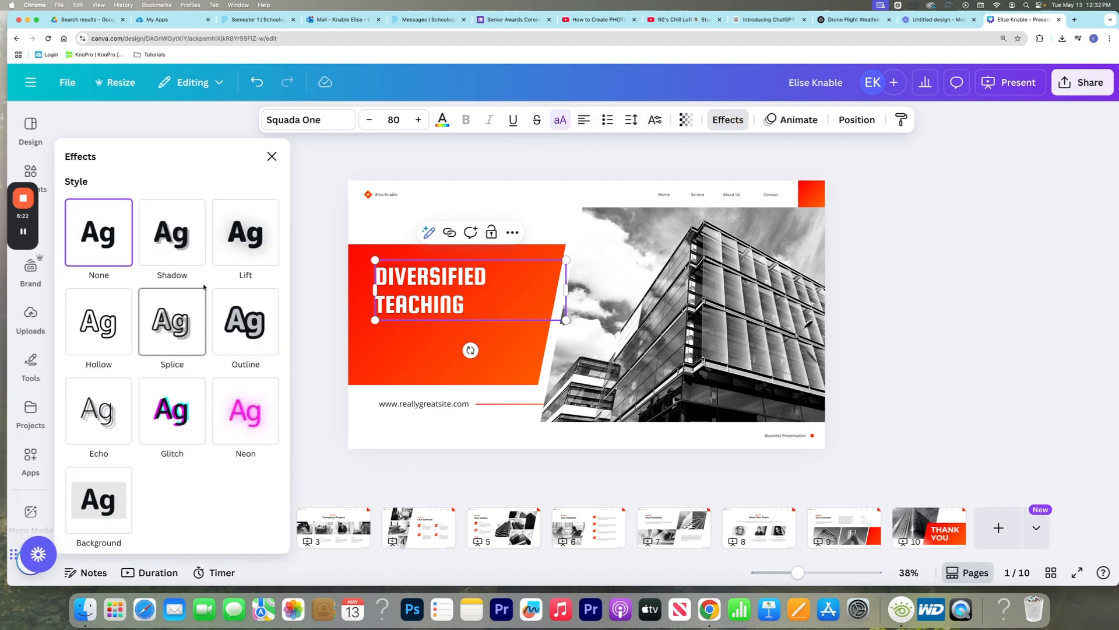
left_click(235, 328)
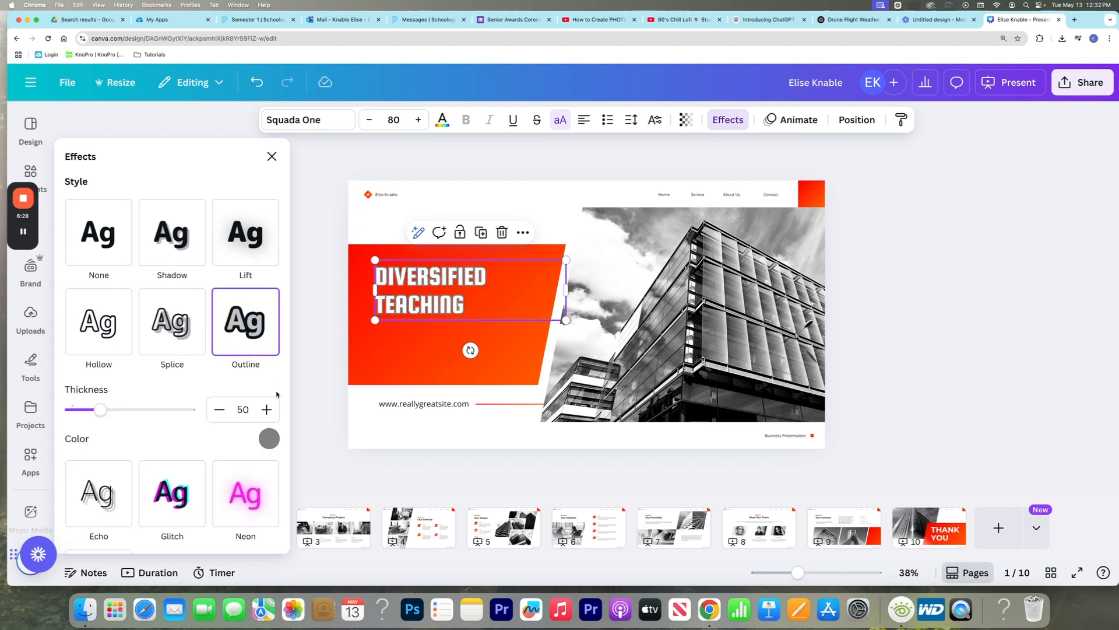
left_click(269, 438)
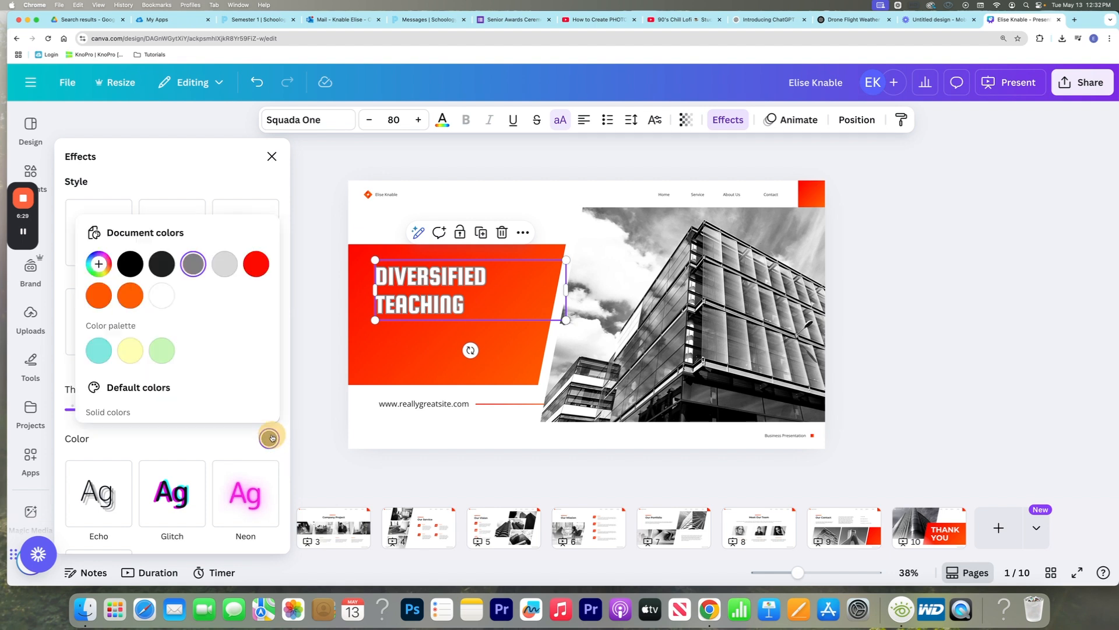
left_click(160, 265)
left_click(272, 438)
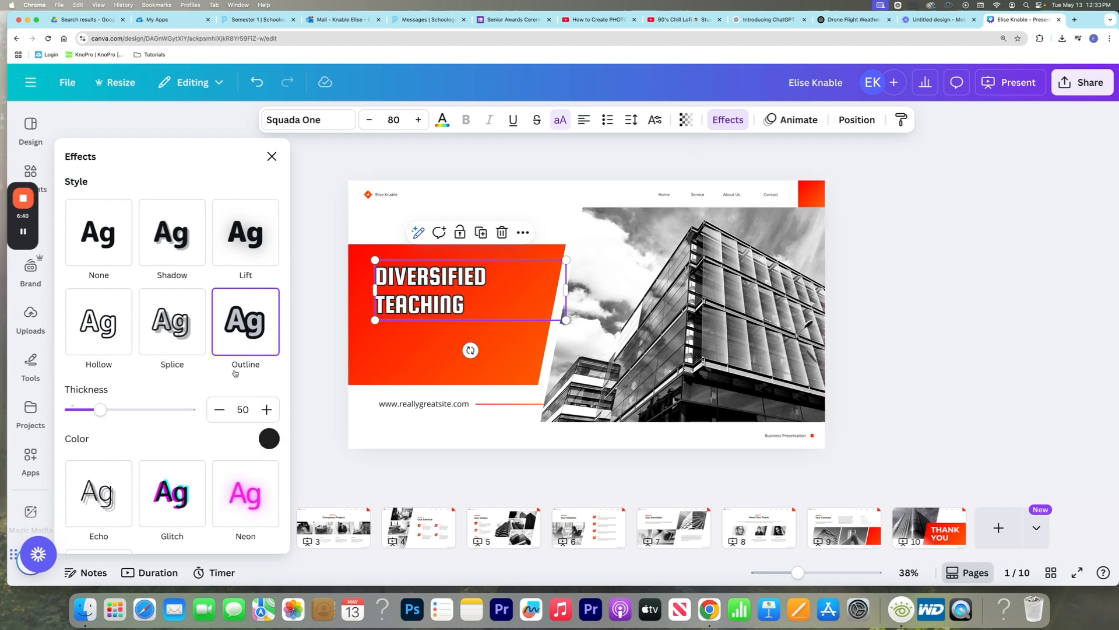
scroll(207, 442, "down", 5)
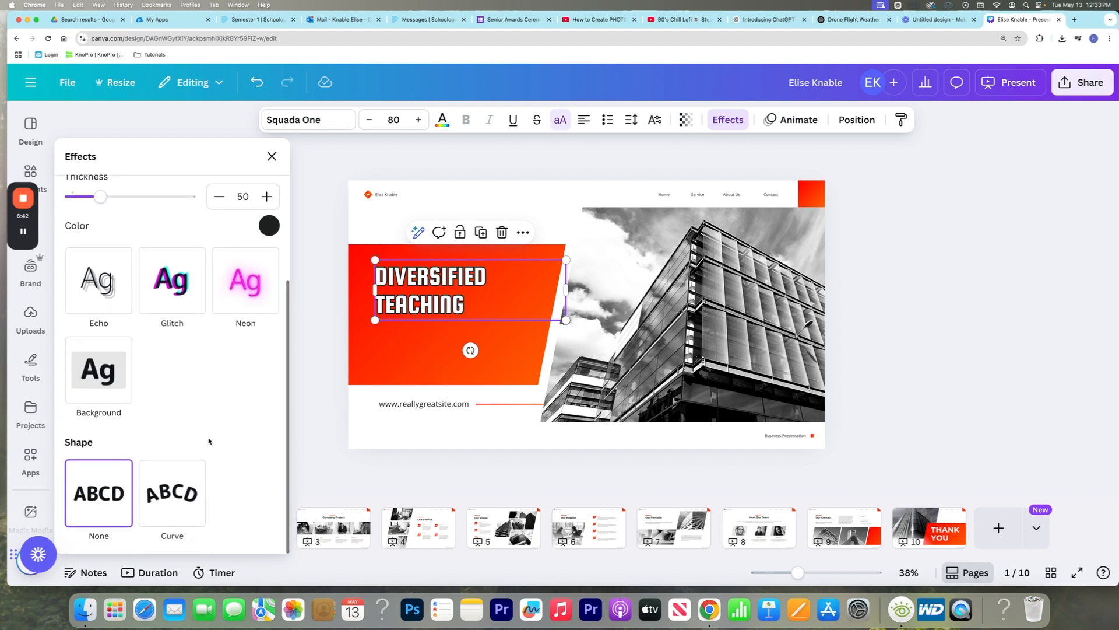
mouse_move(113, 202)
left_mouse_down()
mouse_move(140, 199)
mouse_move(130, 198)
left_mouse_up()
Apply the Echo text effect to the cover title and adjust its offset slightly
scroll(192, 300, "up", 1)
left_click(96, 317)
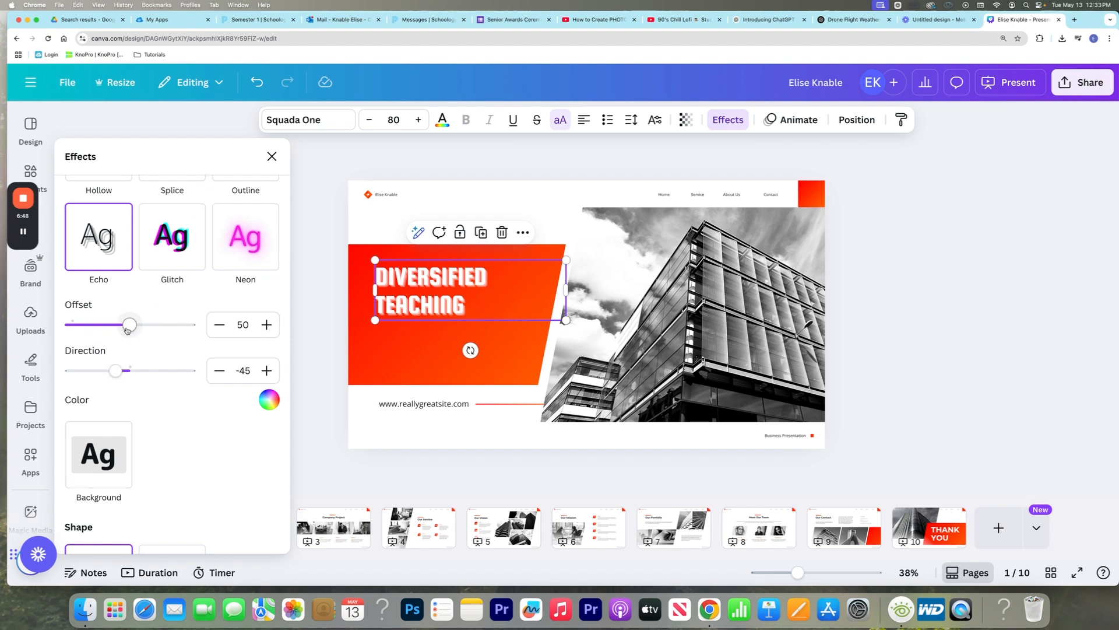
mouse_move(129, 324)
left_mouse_down()
mouse_move(169, 327)
mouse_move(90, 325)
mouse_move(150, 325)
mouse_move(124, 325)
left_mouse_up()
Replace the website address below the cover title with "University of Delware"
double_click(421, 405)
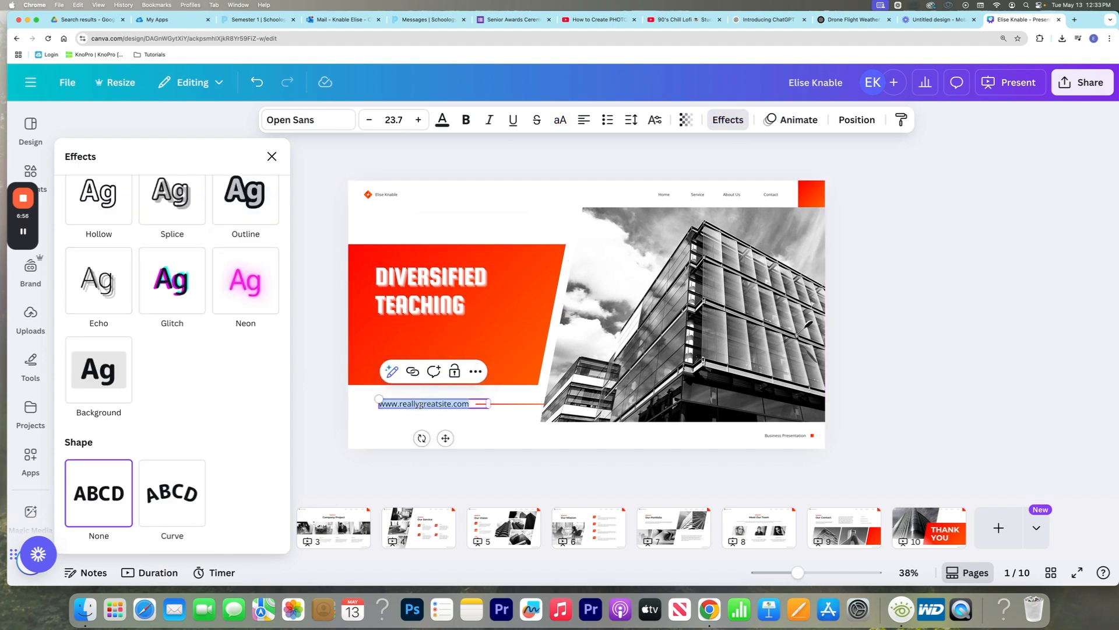
type("Uni")
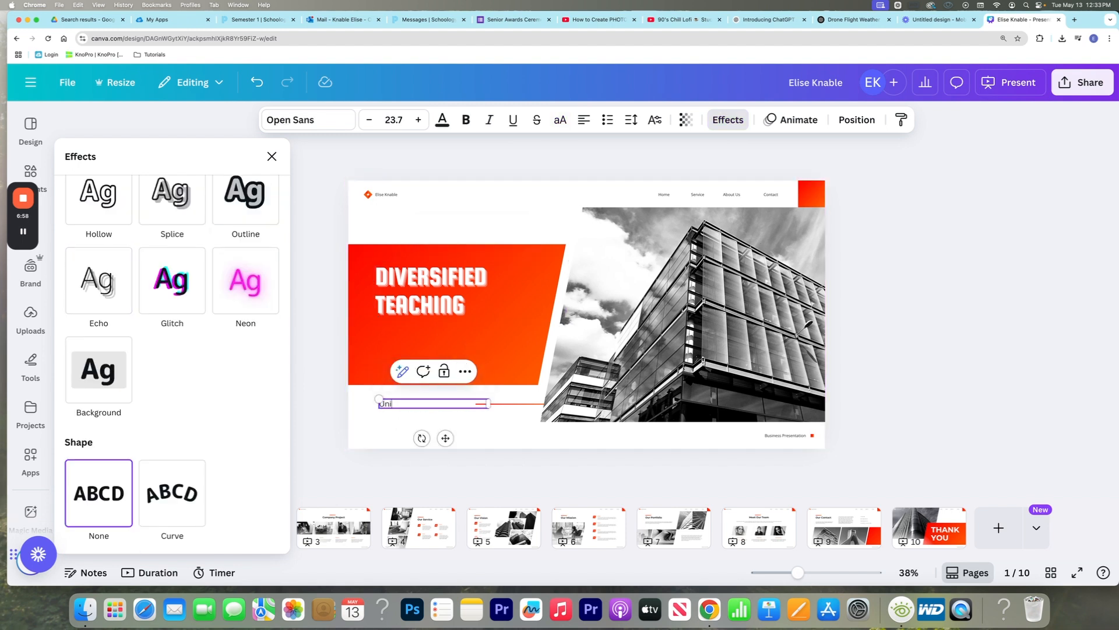
type("versity of Delware")
Try the transparency setting and the background remover on the cover's building photo, and restore its original look
left_click(732, 328)
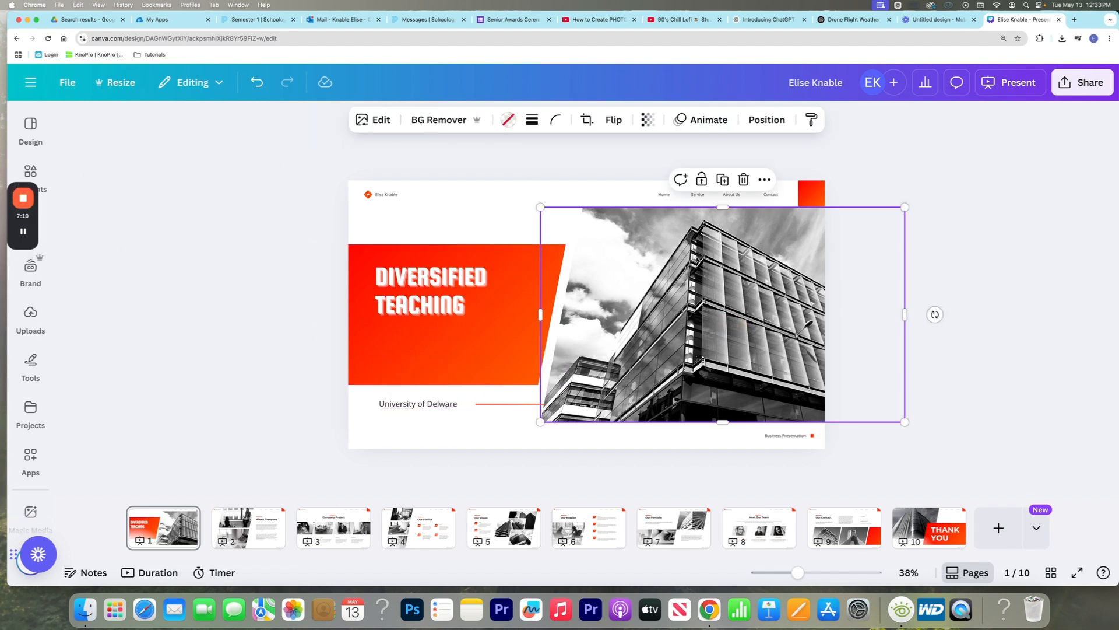
left_click(648, 119)
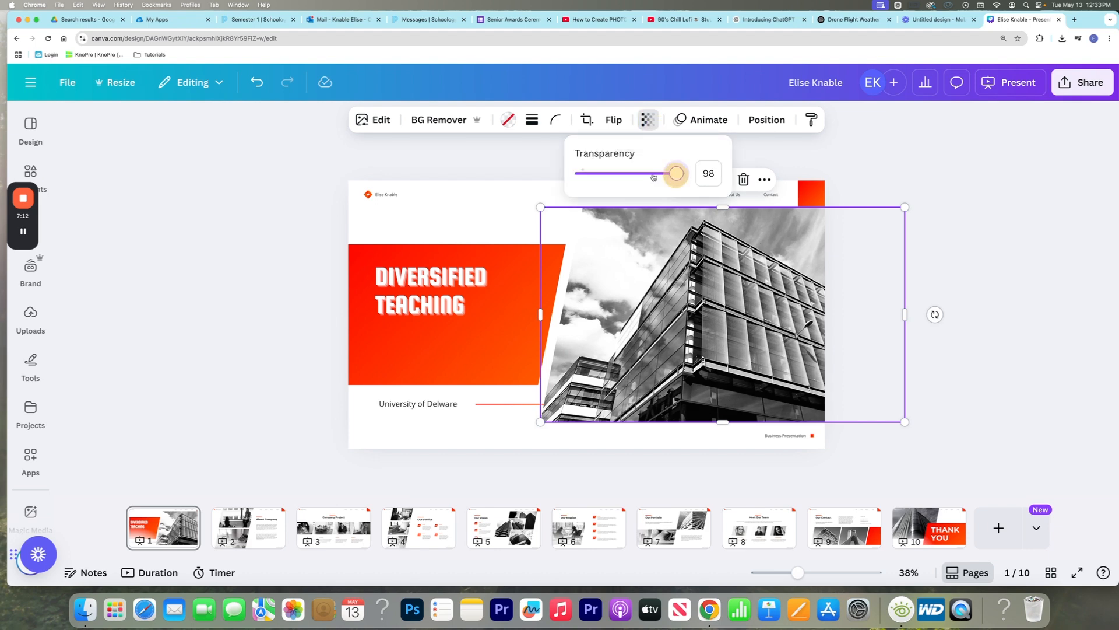
mouse_move(677, 173)
left_mouse_down()
mouse_move(594, 174)
mouse_move(678, 173)
left_mouse_up()
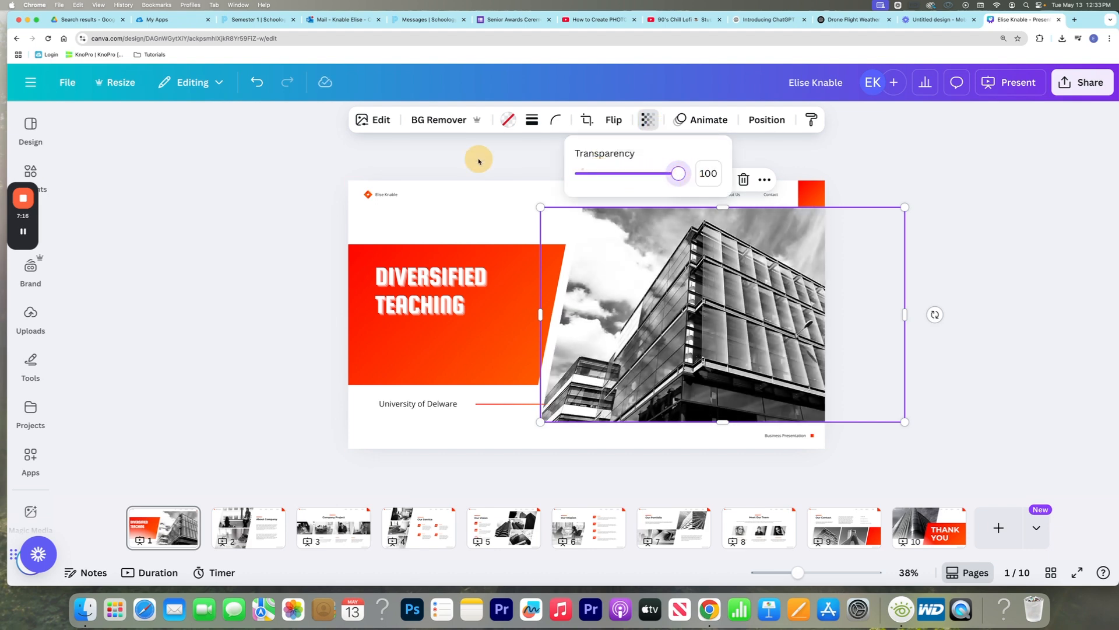
left_click(460, 121)
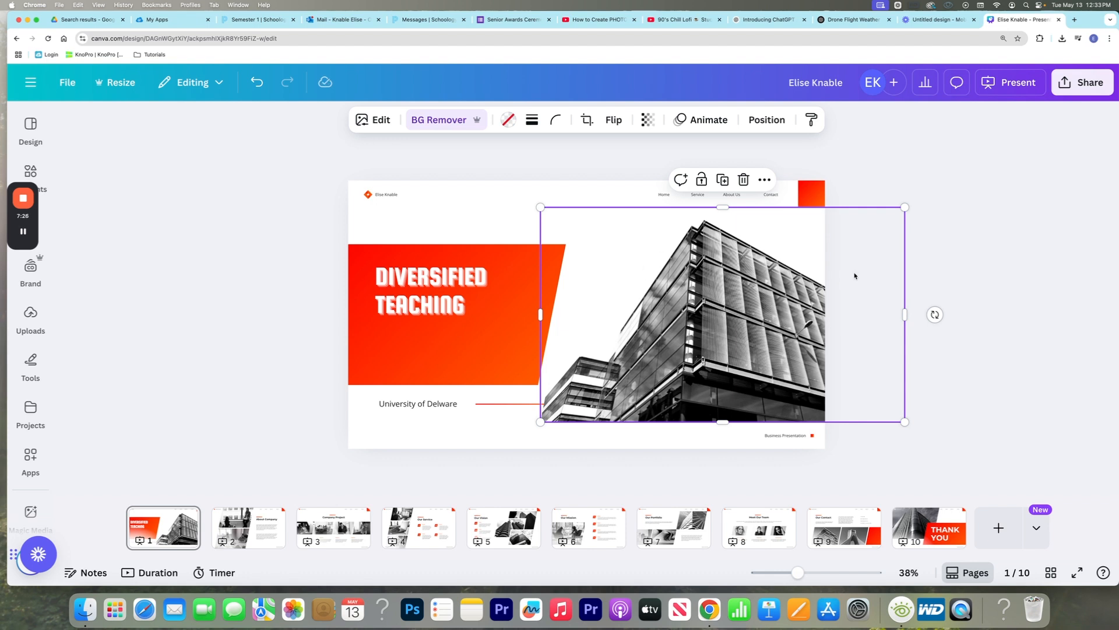
key("super+z")
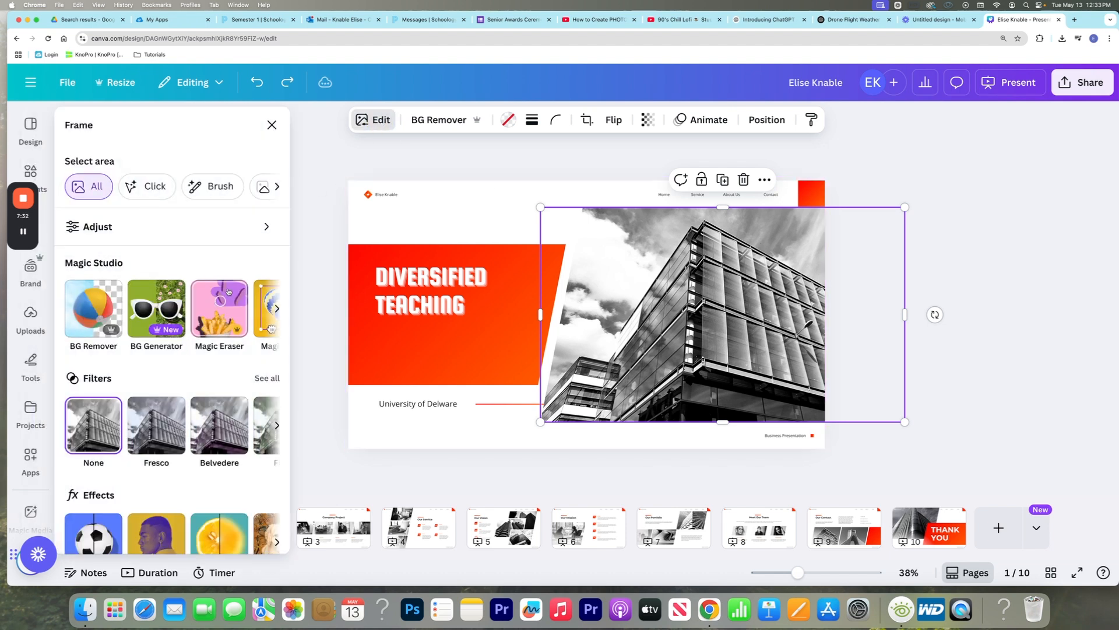
Look through the Magic Studio tools, filters, effects and apps available for editing the building photo
scroll(228, 291, "right", 3)
scroll(188, 303, "down", 2)
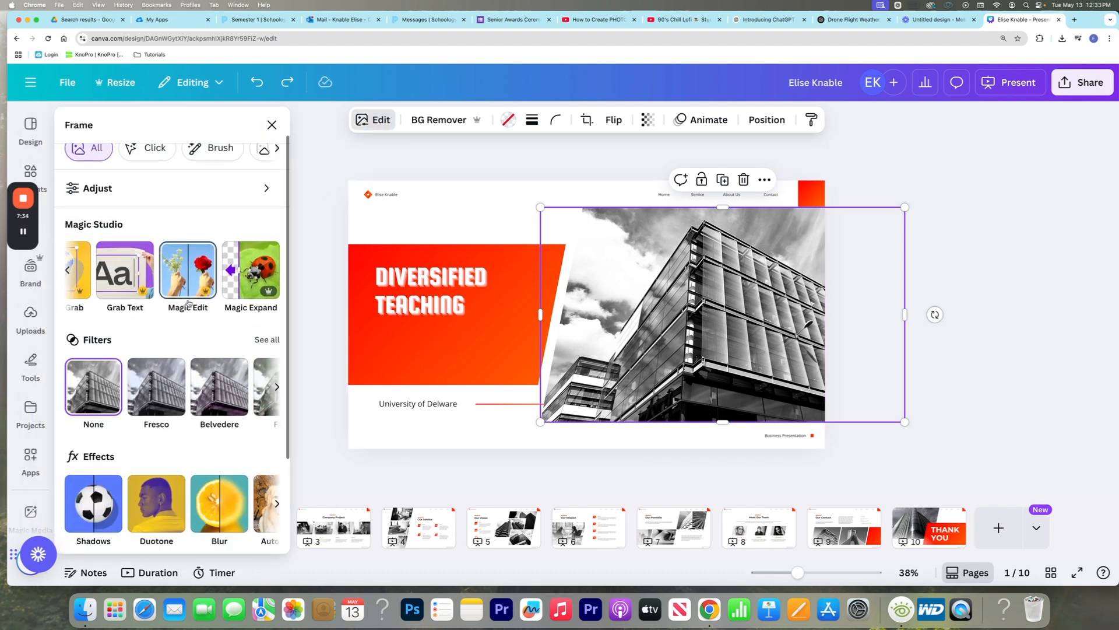
scroll(188, 303, "down", 3)
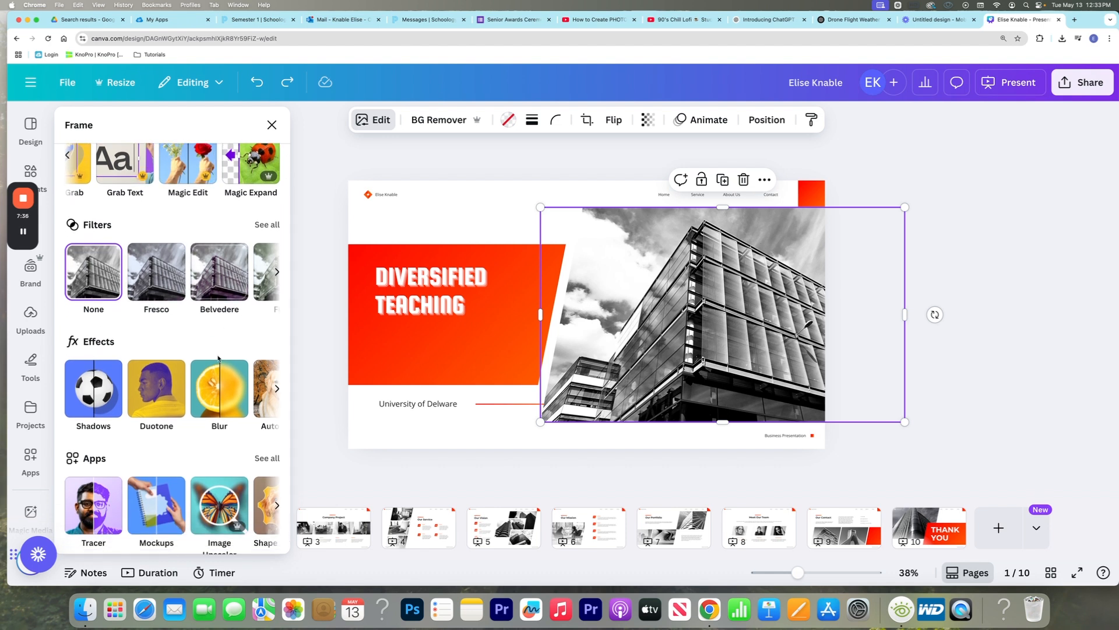
scroll(218, 362, "down", 1)
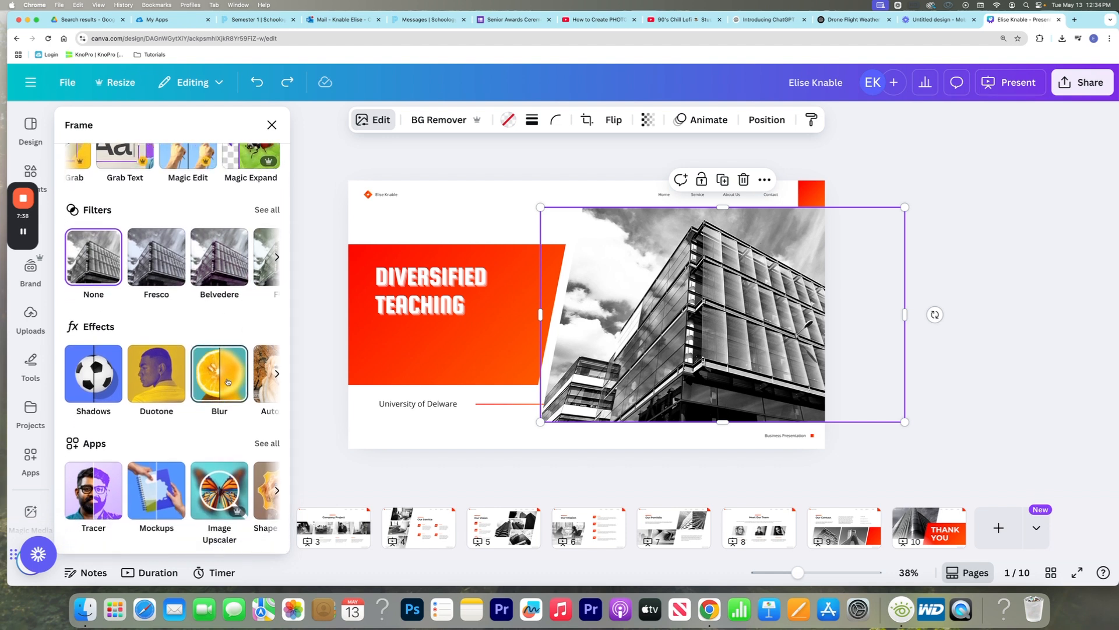
Leave the cover photo's editing options and go to the About Company page
left_click(276, 122)
left_click(945, 187)
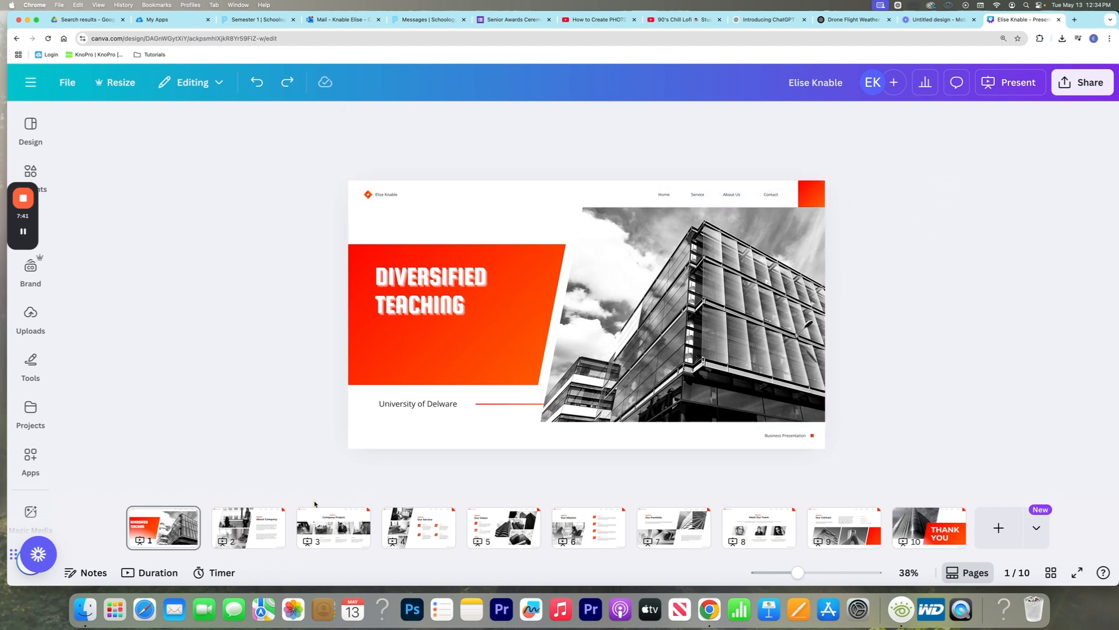
left_click(265, 527)
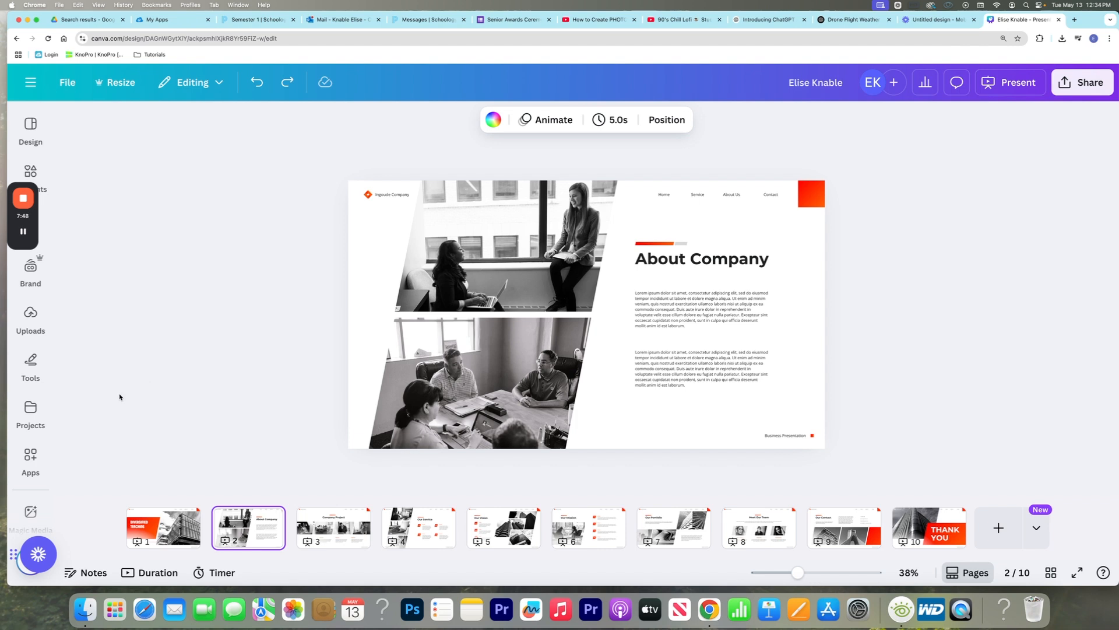
Upload the "copy_" QuickTime movie from the Downloads folder to the design's uploaded media
left_click(30, 408)
scroll(31, 350, "down", 3)
left_click(333, 138)
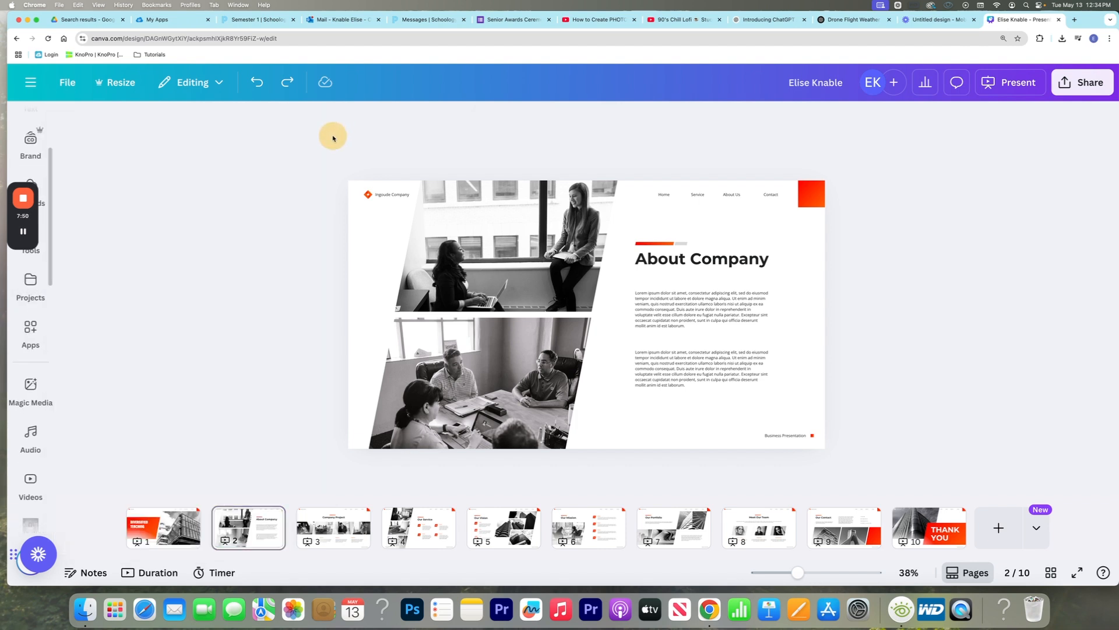
scroll(31, 481, "down", 5)
scroll(31, 460, "up", 2)
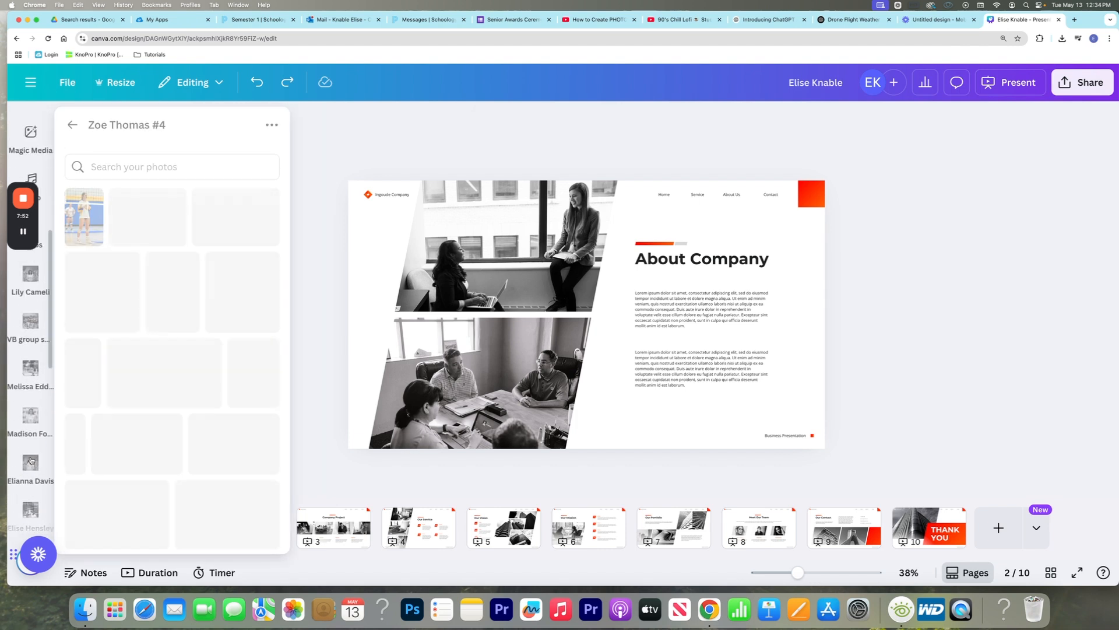
scroll(31, 461, "up", 6)
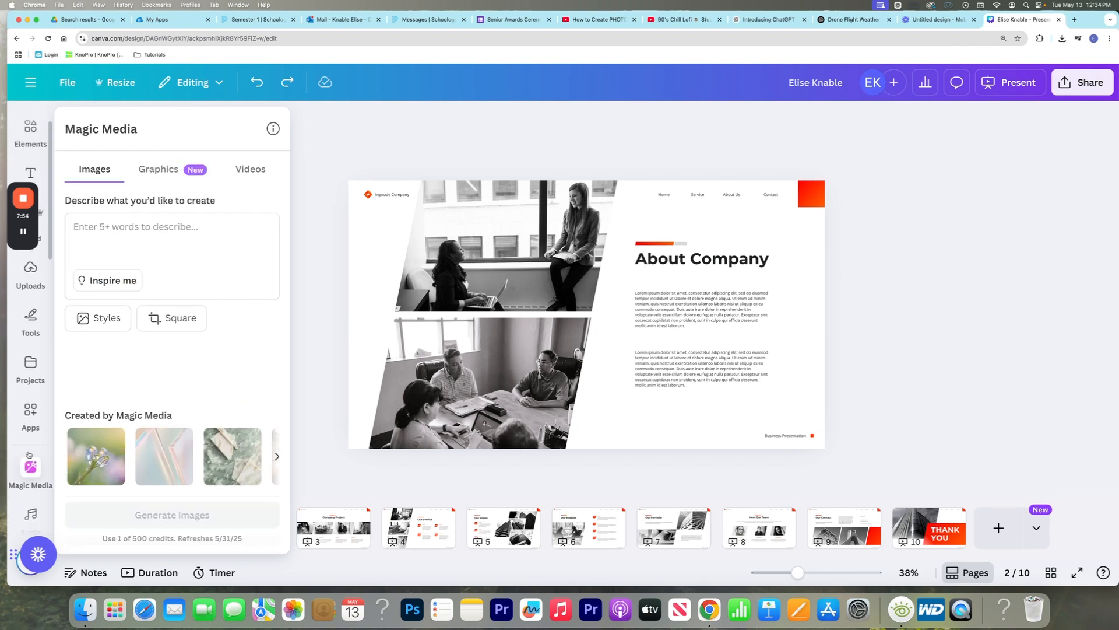
left_click(30, 276)
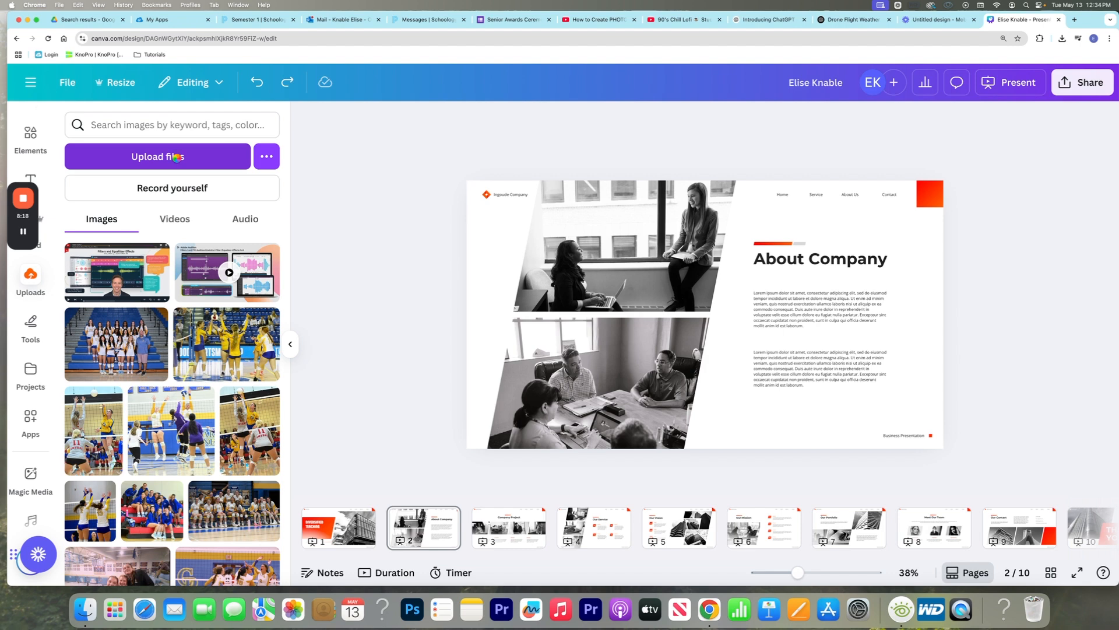
left_click(176, 158)
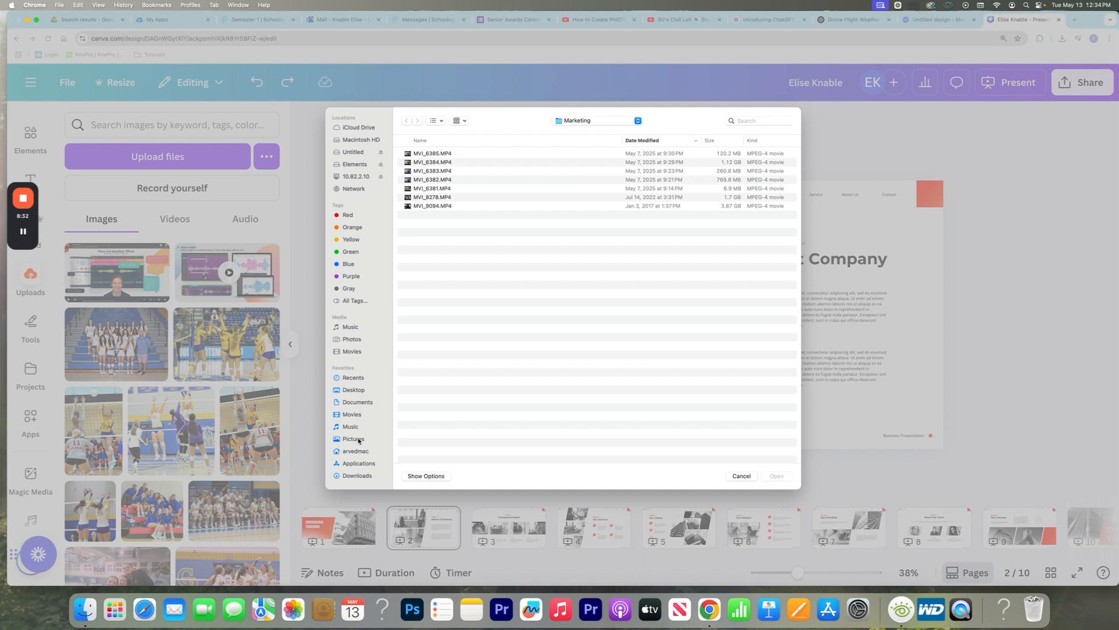
left_click(365, 477)
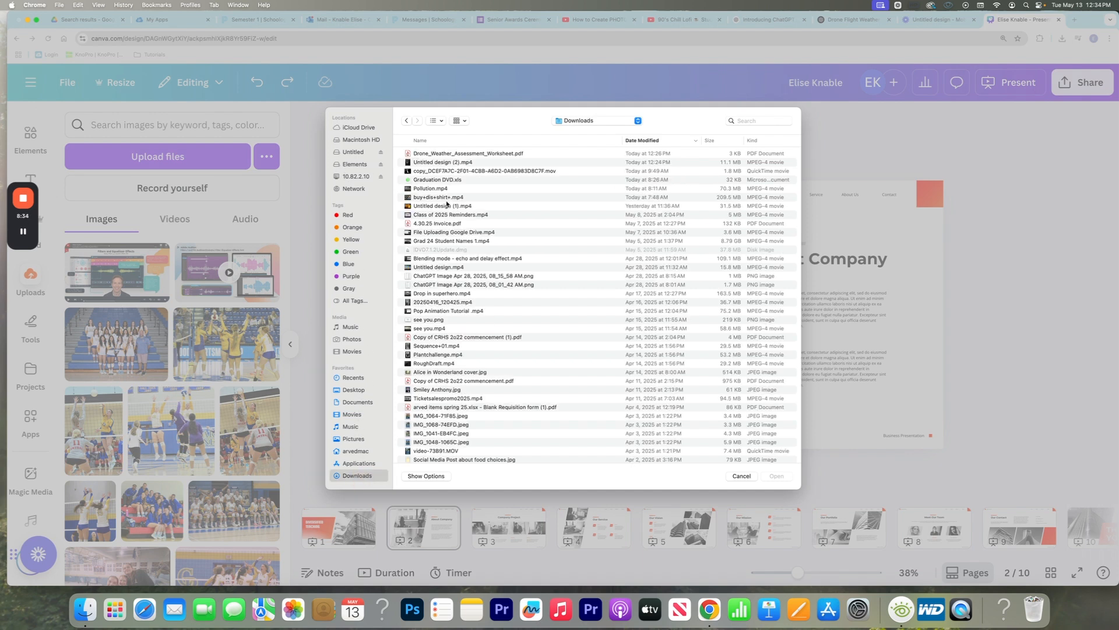
left_click(439, 172)
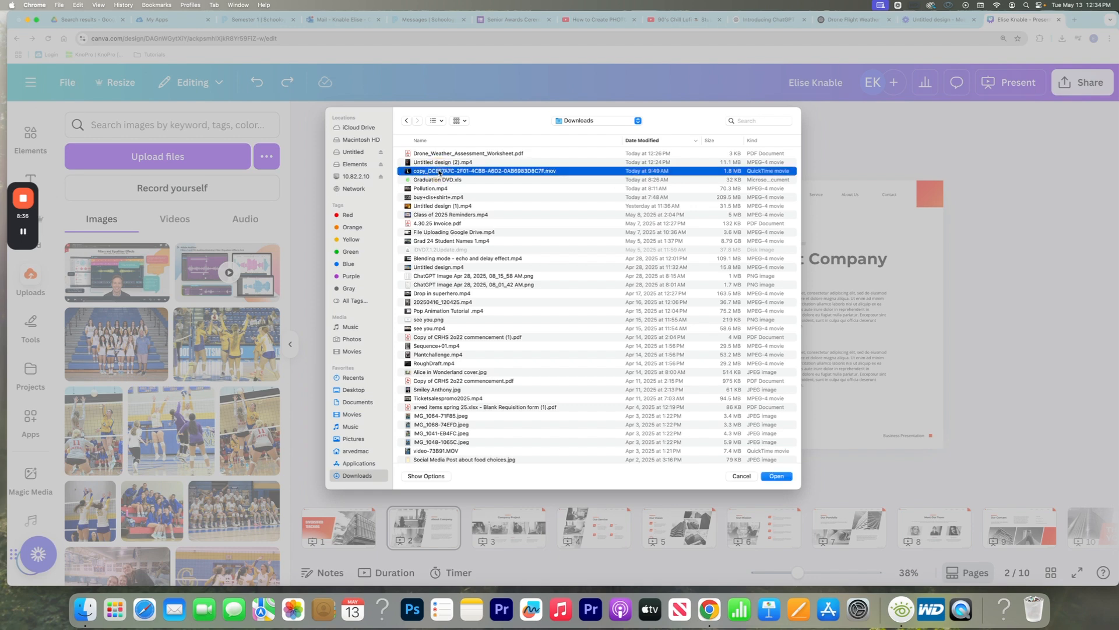
left_click(775, 477)
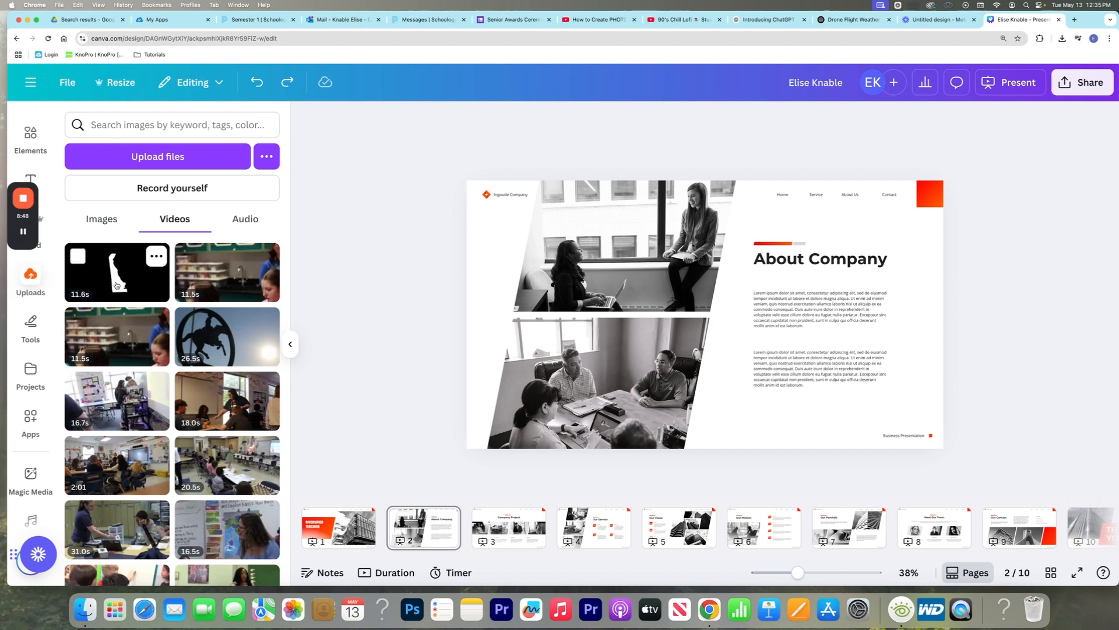
Fill the About Company page's upper photo frame with the Delaware outline video, and remove the extra copy placed over the body text
left_click_drag(102, 281, 592, 247)
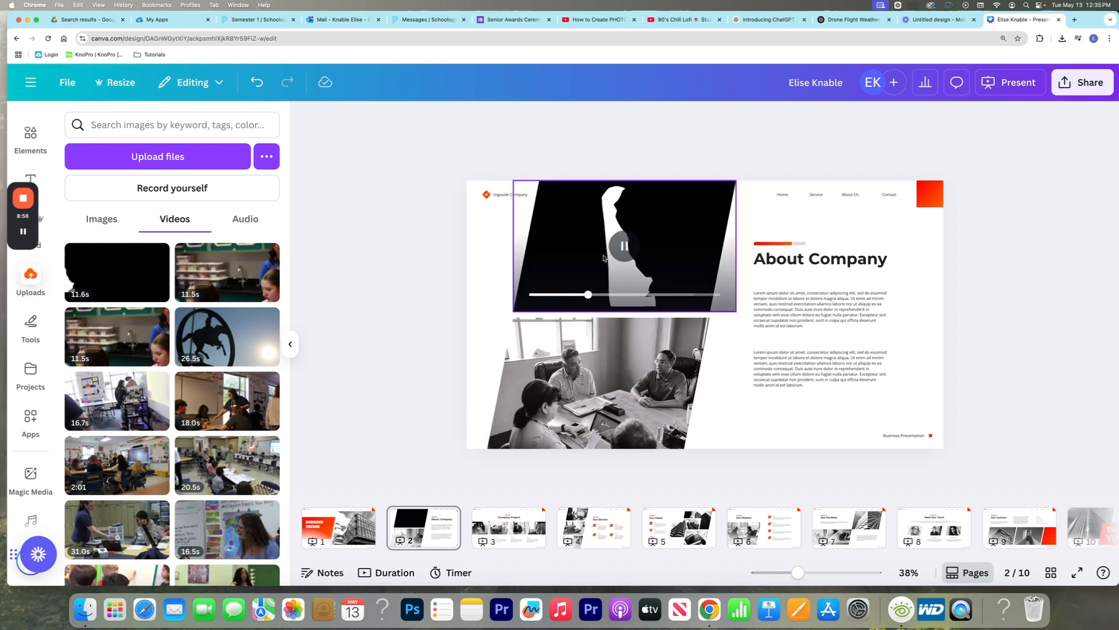
left_click_drag(117, 272, 762, 299)
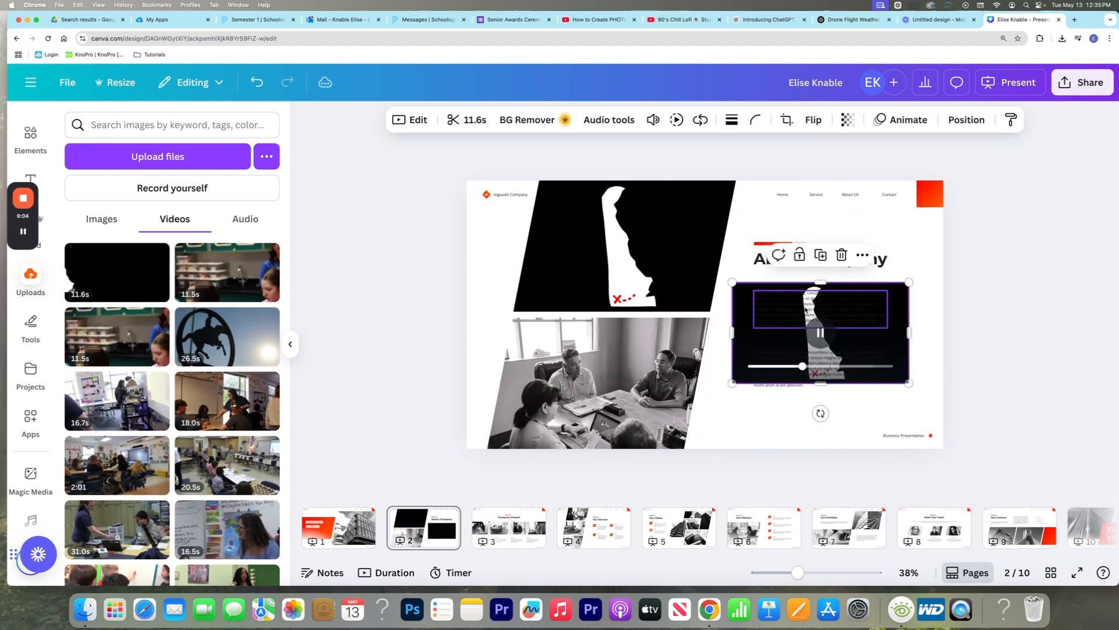
key("Delete")
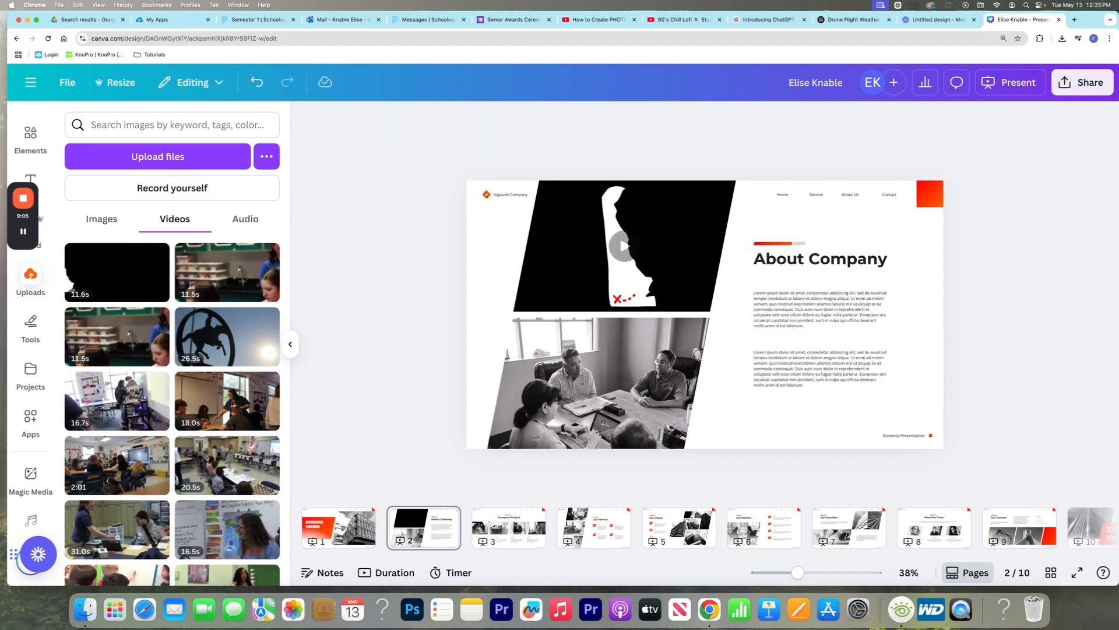
Check the corner rounding and transparency settings of the framed Delaware video
left_click(650, 220)
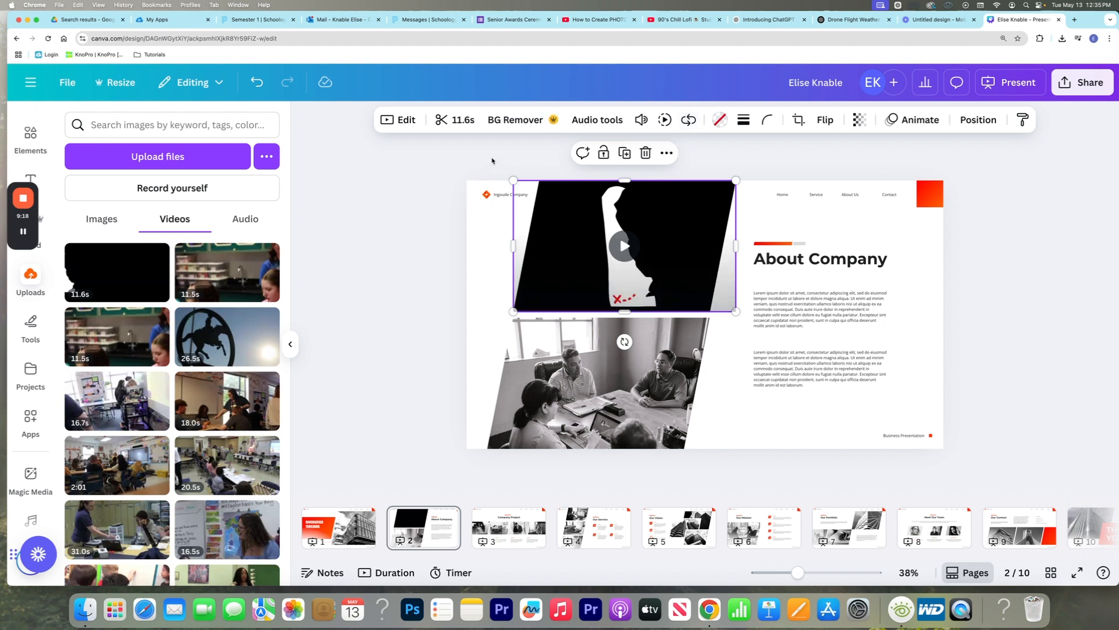
left_click(767, 121)
left_click(767, 120)
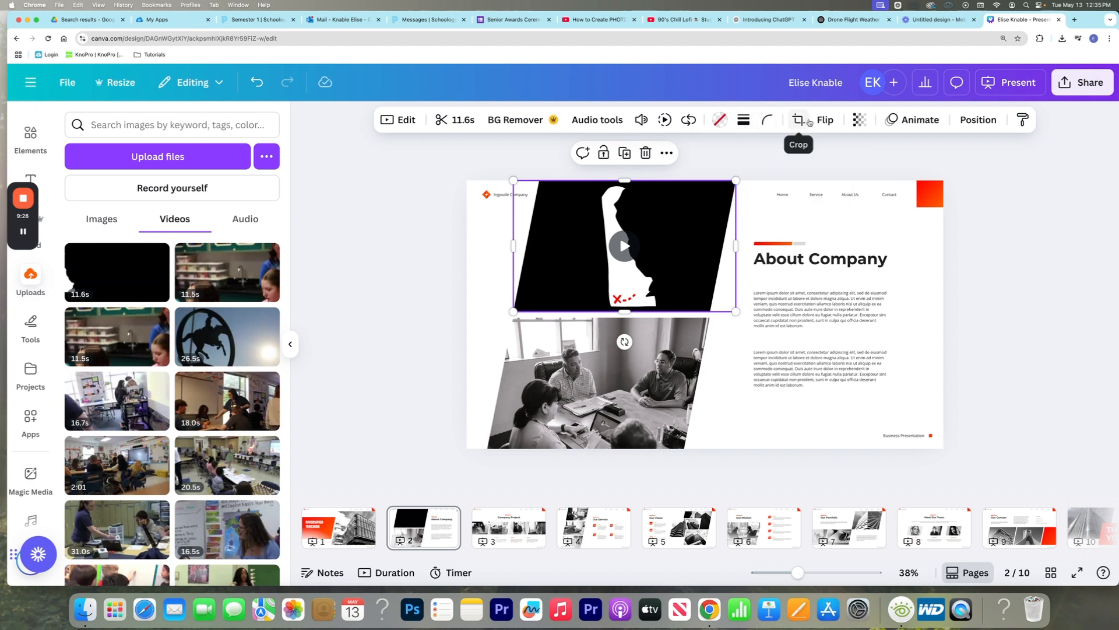
left_click(856, 120)
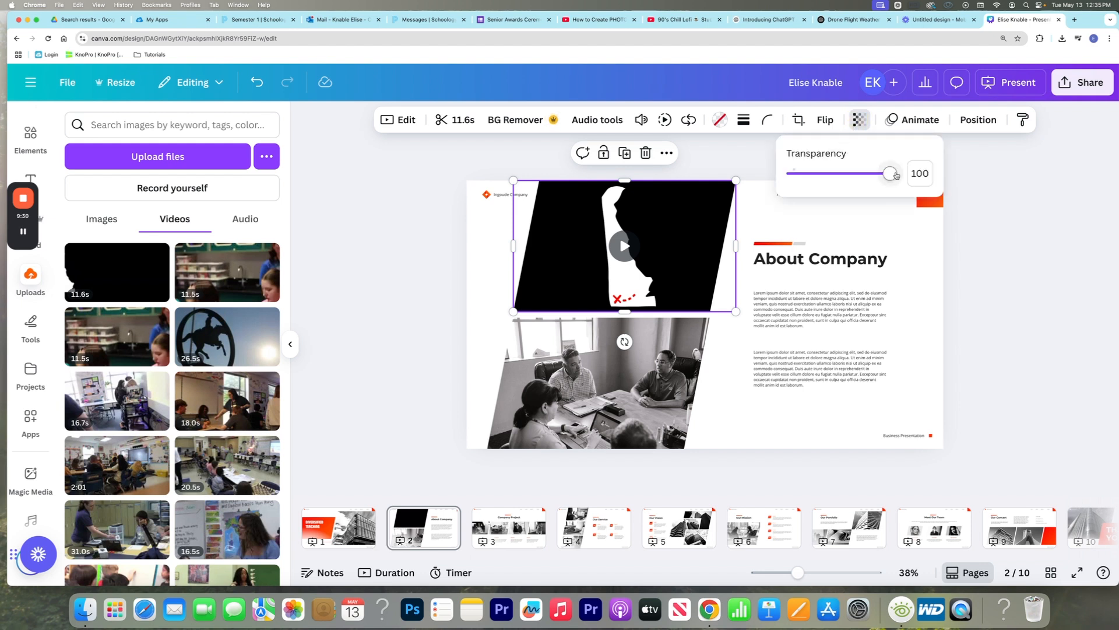
mouse_move(893, 173)
left_mouse_down()
mouse_move(859, 173)
mouse_move(897, 173)
left_mouse_up()
Browse the video animations and apply the Rise animation to the framed Delaware video
left_click(918, 124)
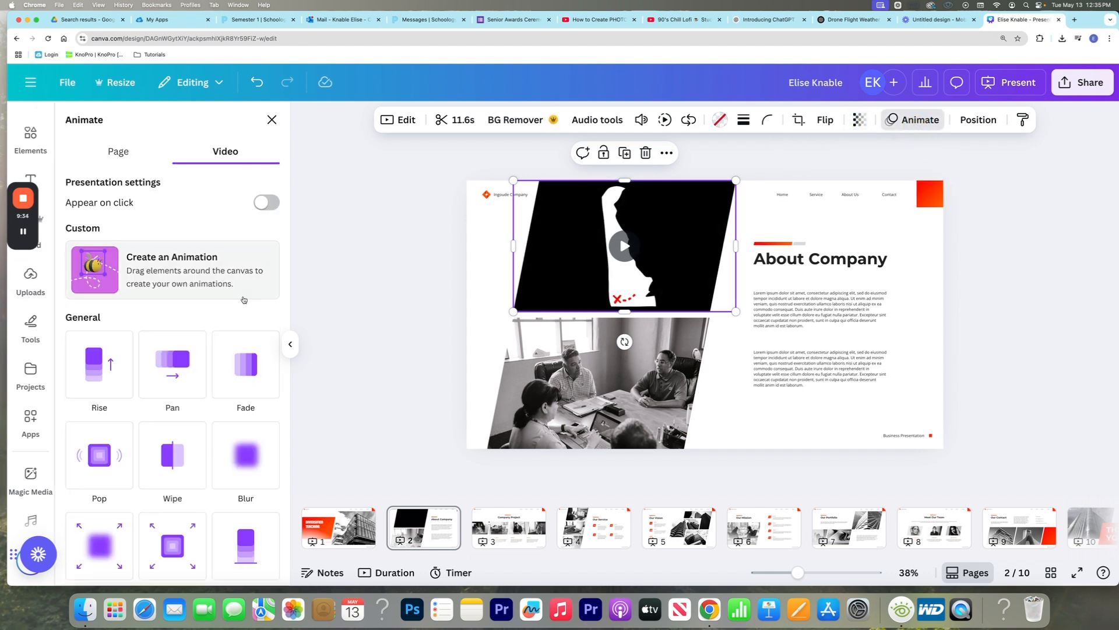
scroll(251, 319, "down", 3)
scroll(250, 319, "down", 4)
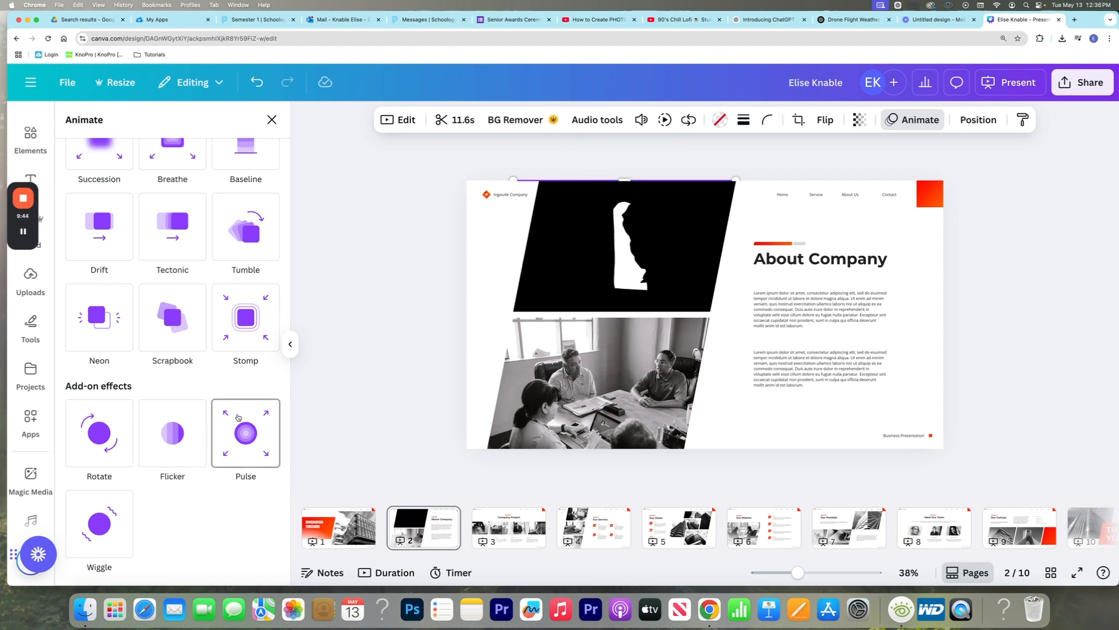
scroll(238, 417, "up", 1)
scroll(239, 418, "up", 5)
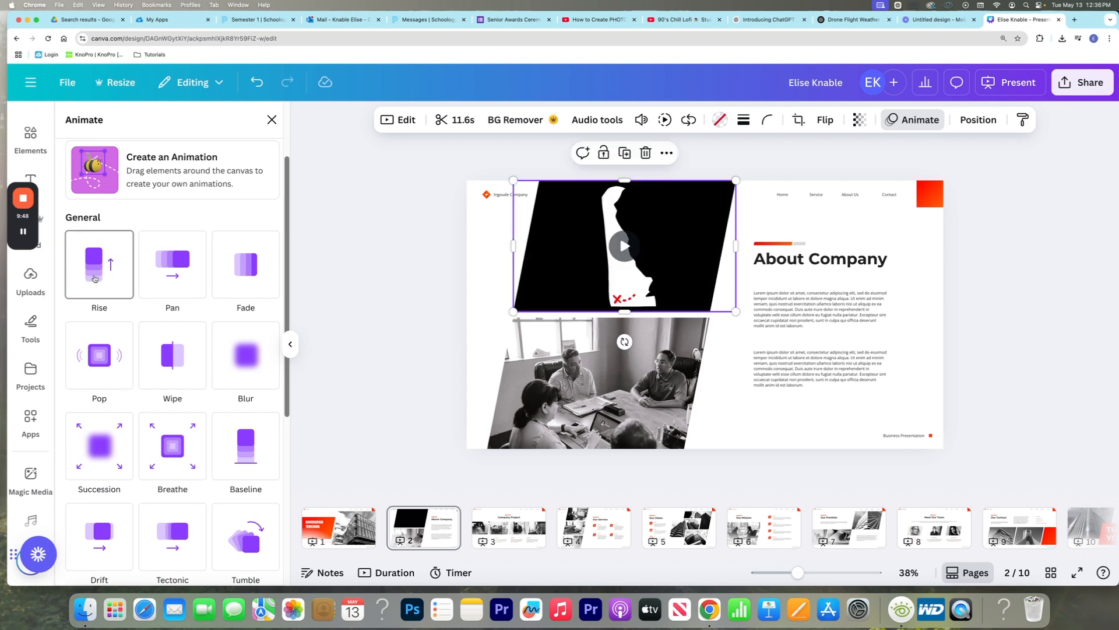
left_click(95, 282)
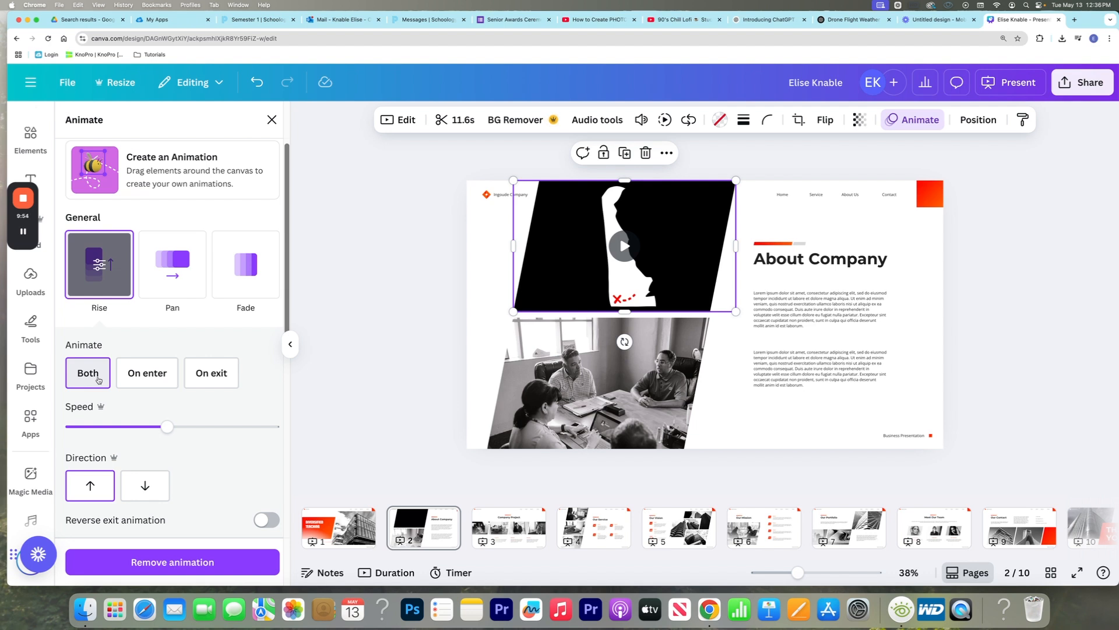
scroll(208, 453, "down", 1)
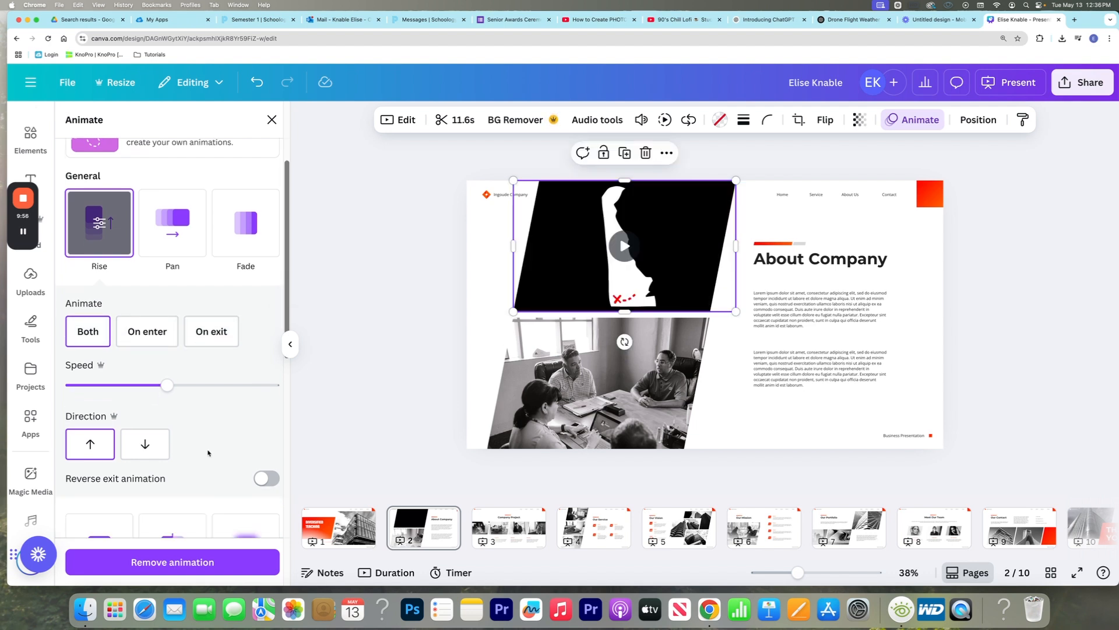
scroll(208, 453, "down", 4)
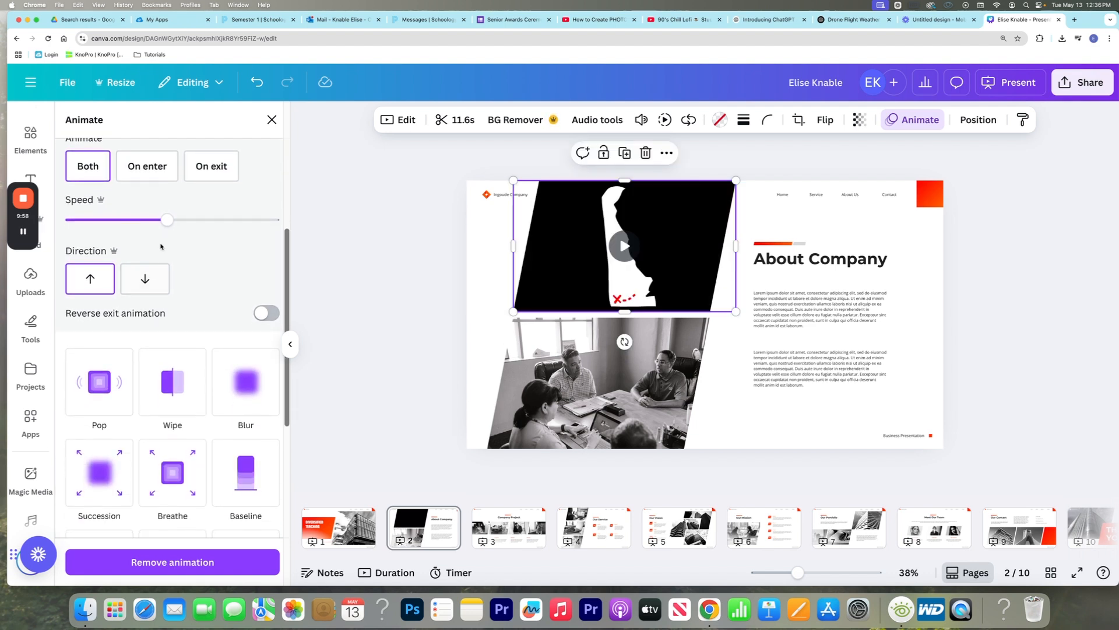
scroll(168, 233, "down", 1)
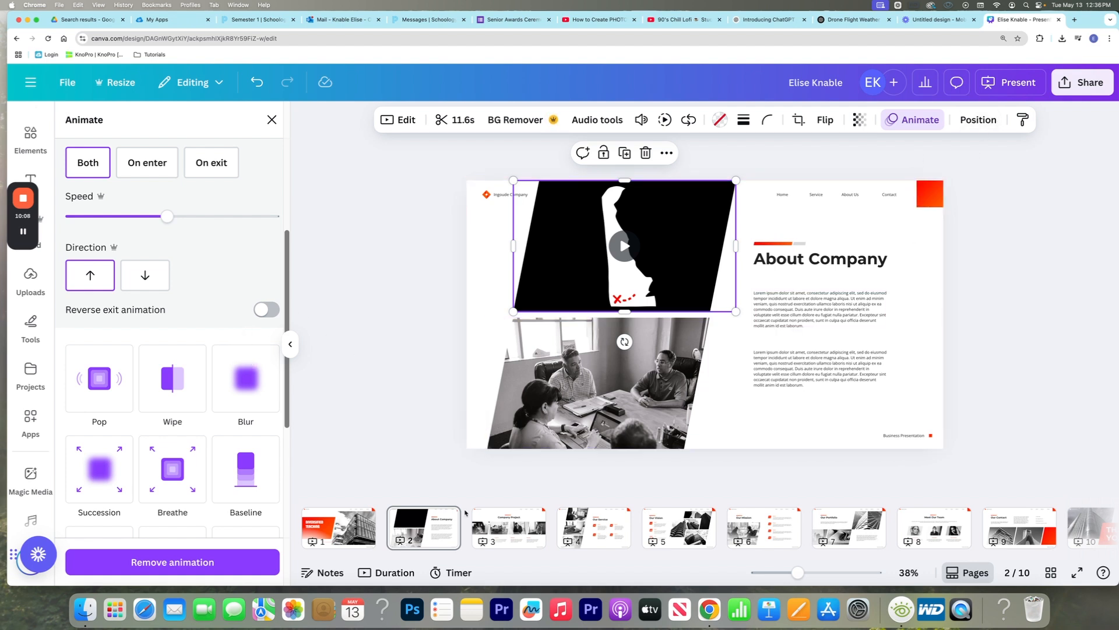
On the Our Service page, try aligning the headings and descriptions of services 01 and 03 to the middle, and undo it
left_click(593, 534)
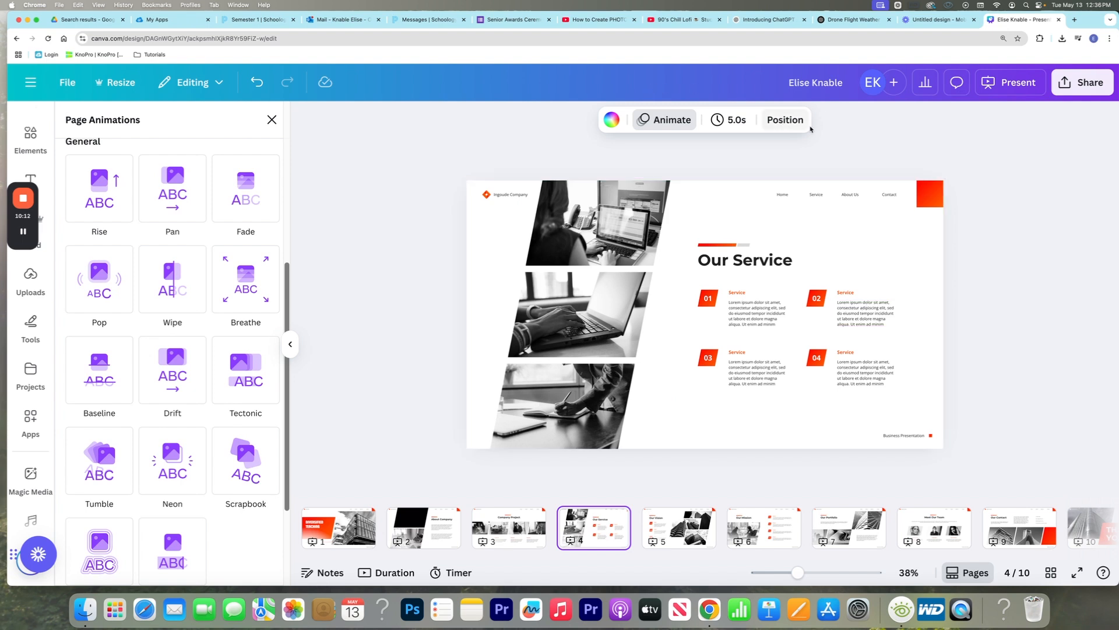
left_click(1042, 219)
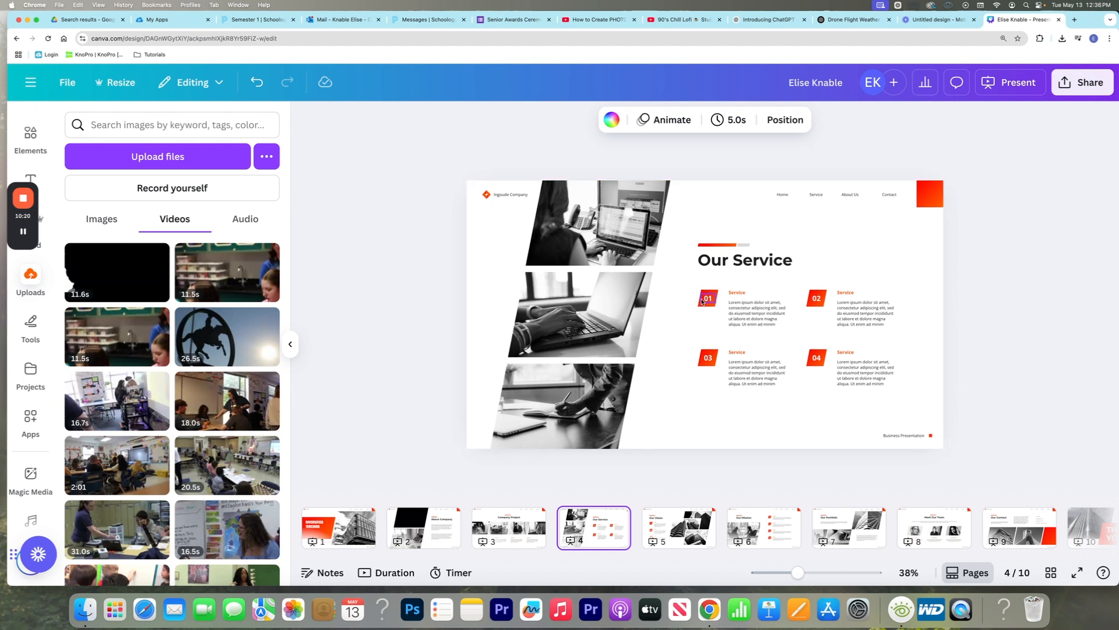
left_click(738, 313)
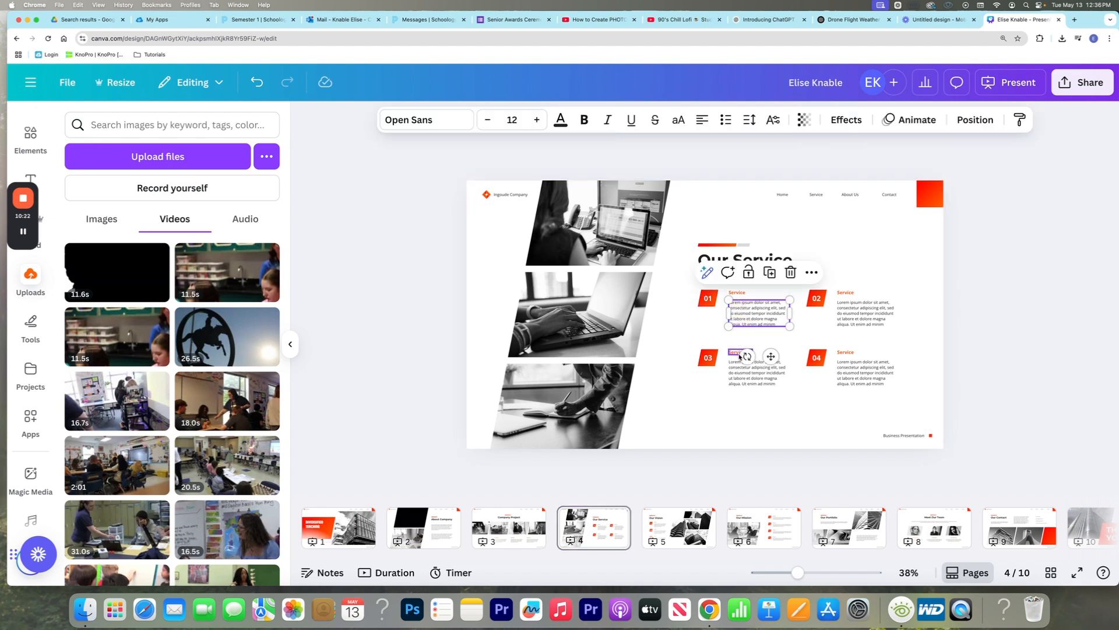
left_click(743, 294)
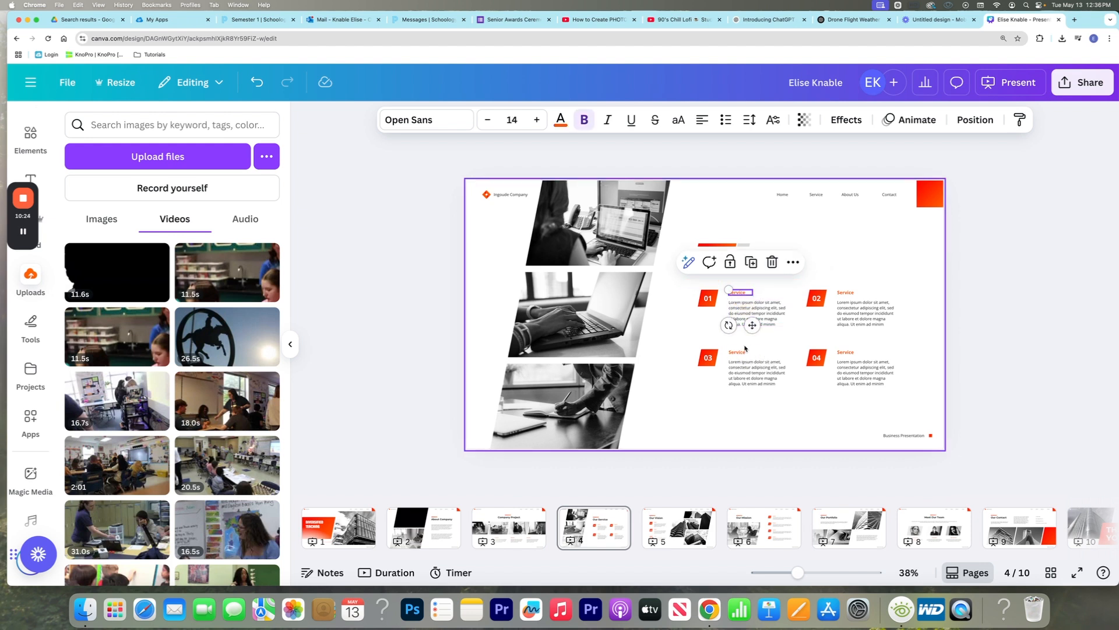
left_click(754, 317, "shift")
left_click(735, 354, "shift")
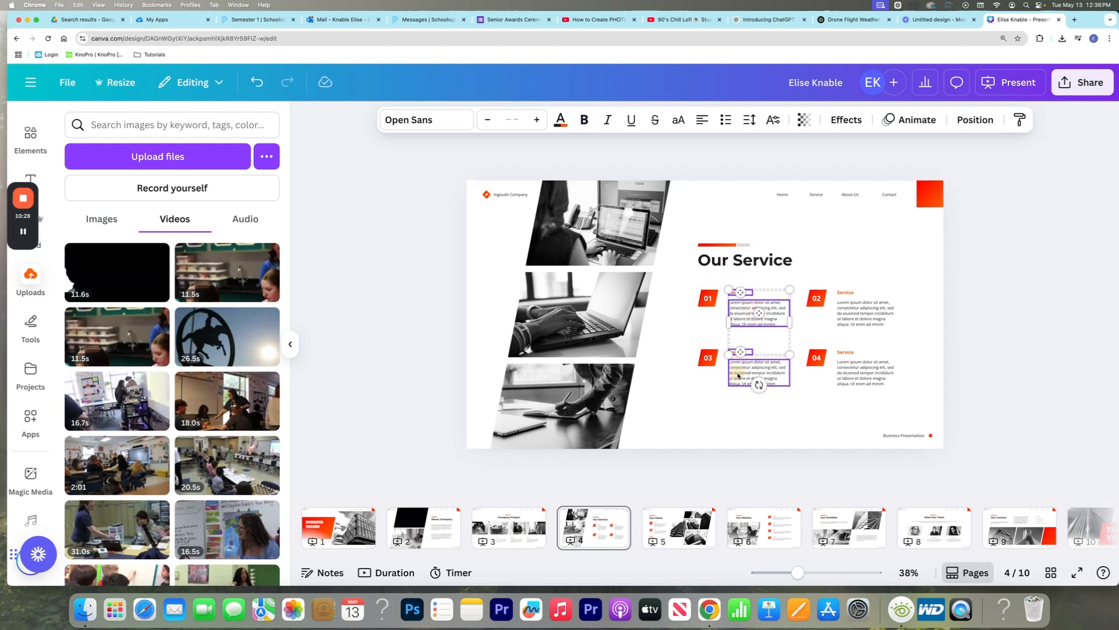
left_click(743, 372, "shift")
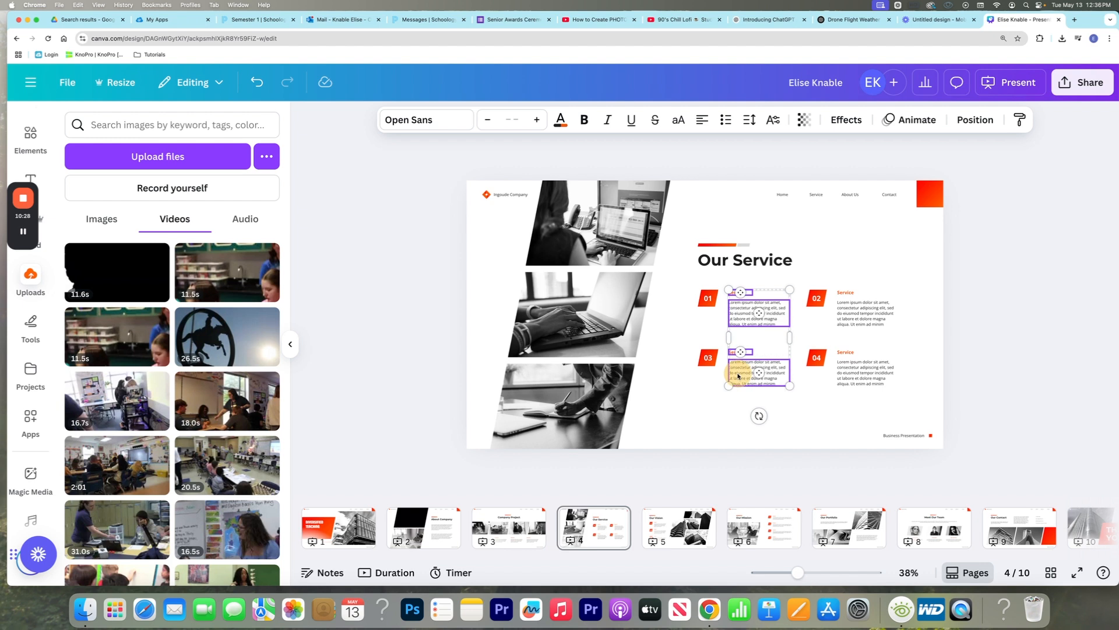
left_click(980, 119)
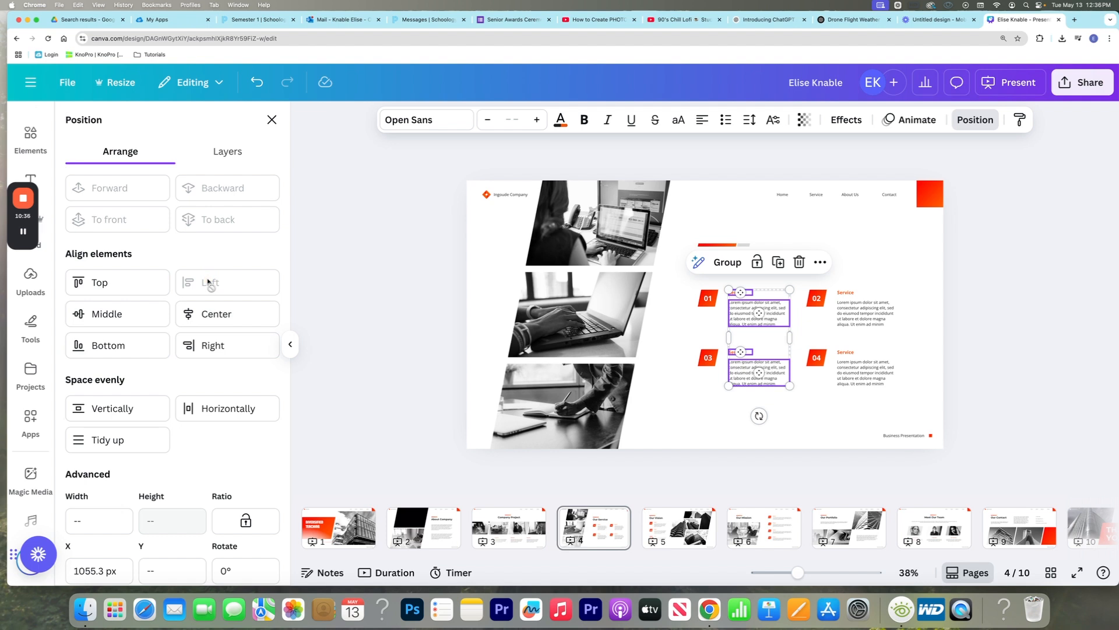
left_click(120, 316)
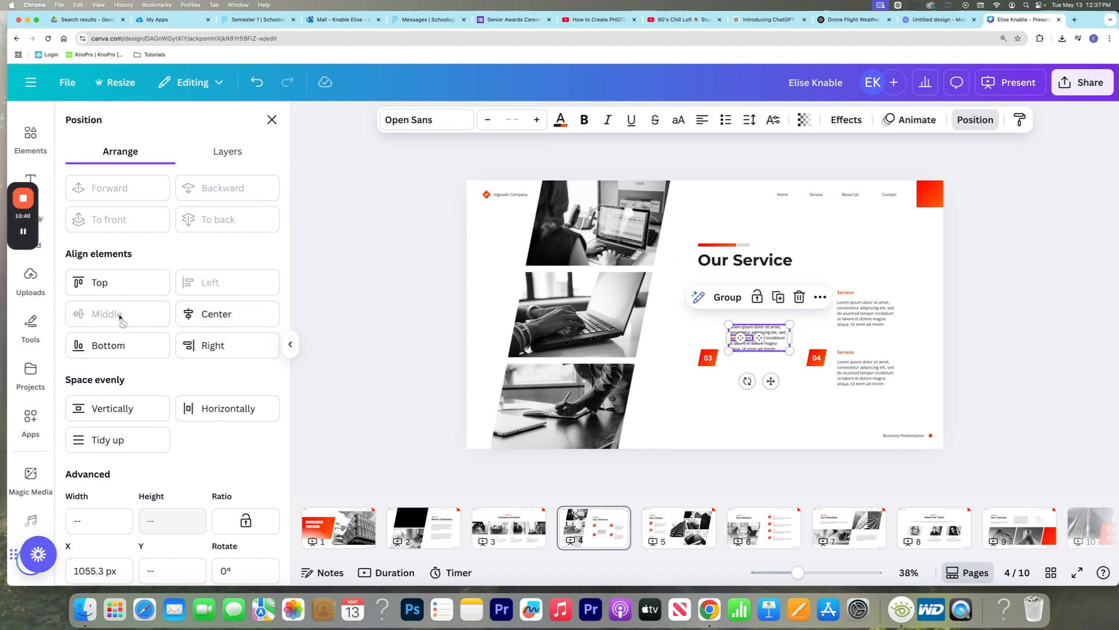
key("super+z")
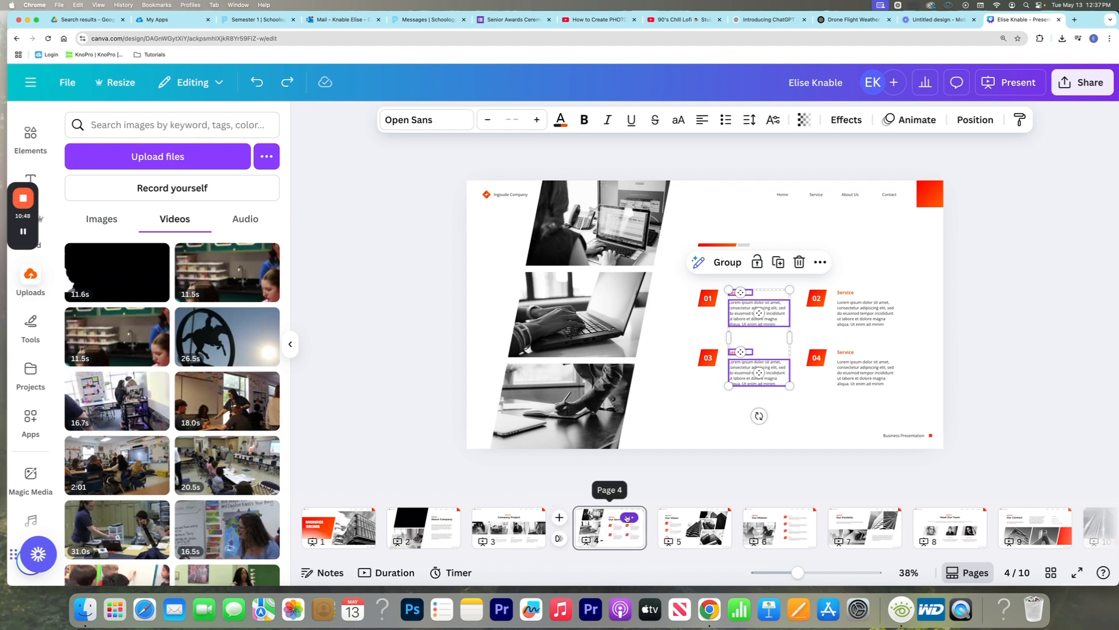
Duplicate the About Company page
left_click(450, 514)
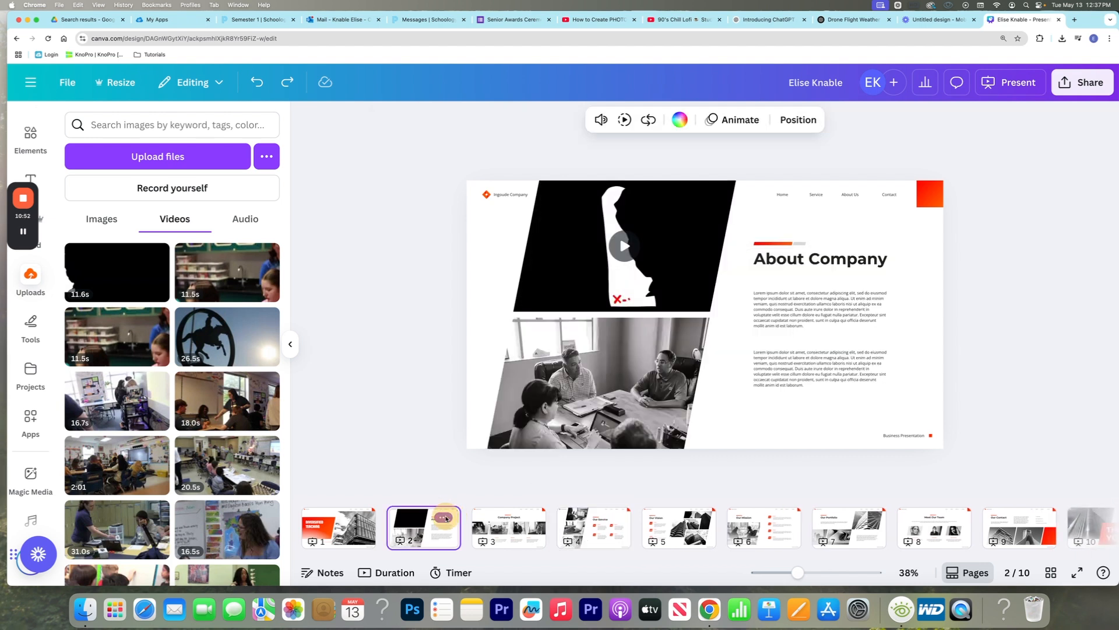
left_click(447, 517)
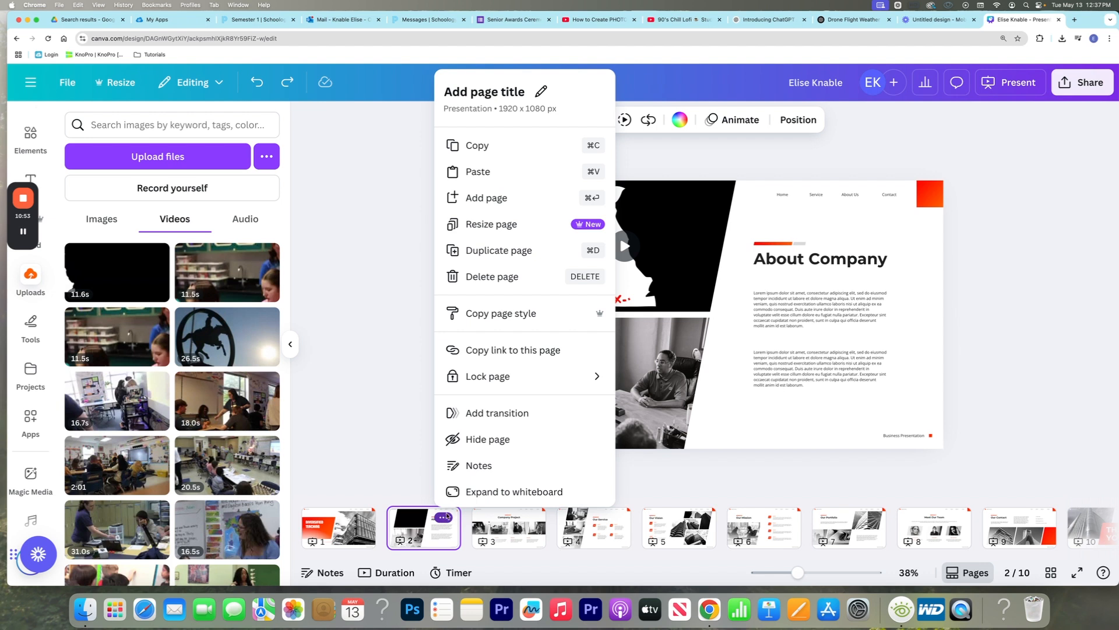
left_click(507, 250)
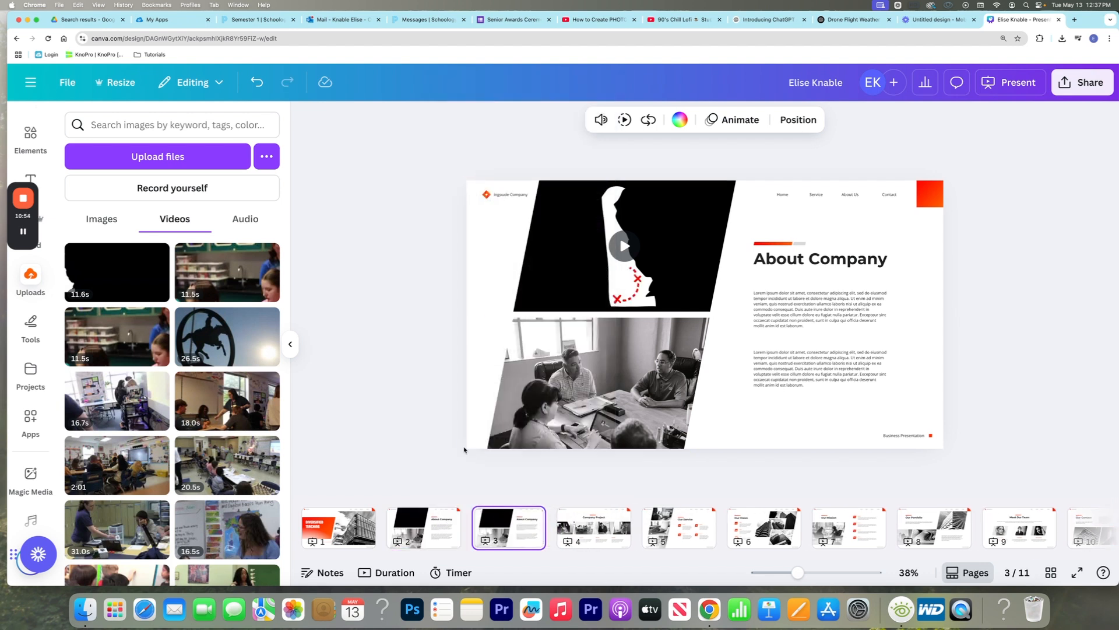
Browse the element categories and search the elements library for "skin cells", checking all results and the graphics, and clear the search
left_click(393, 331)
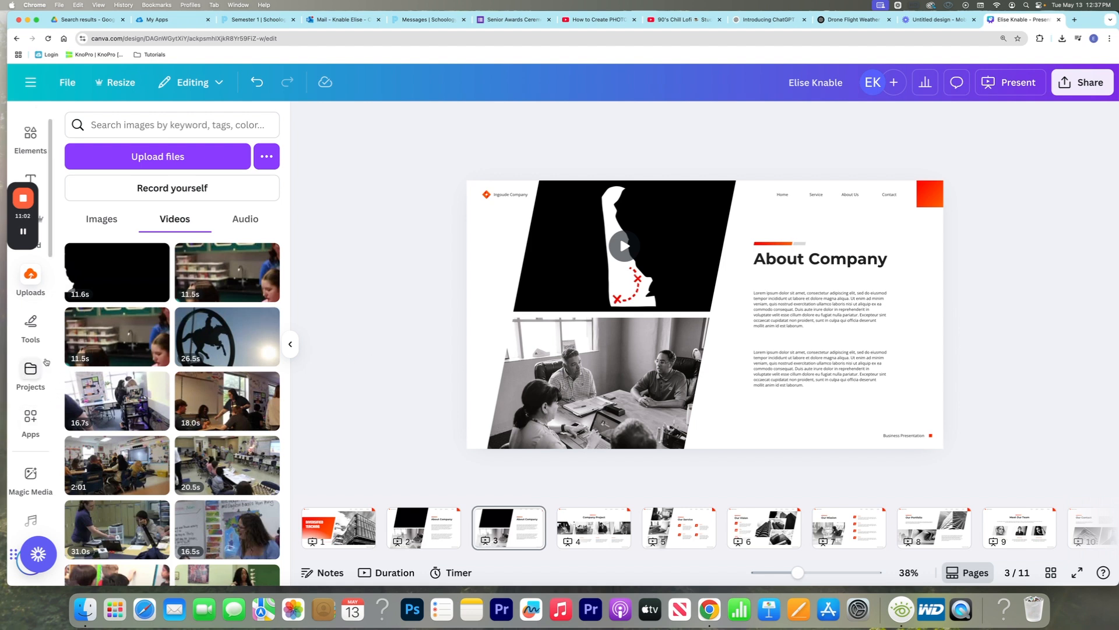
left_click(30, 135)
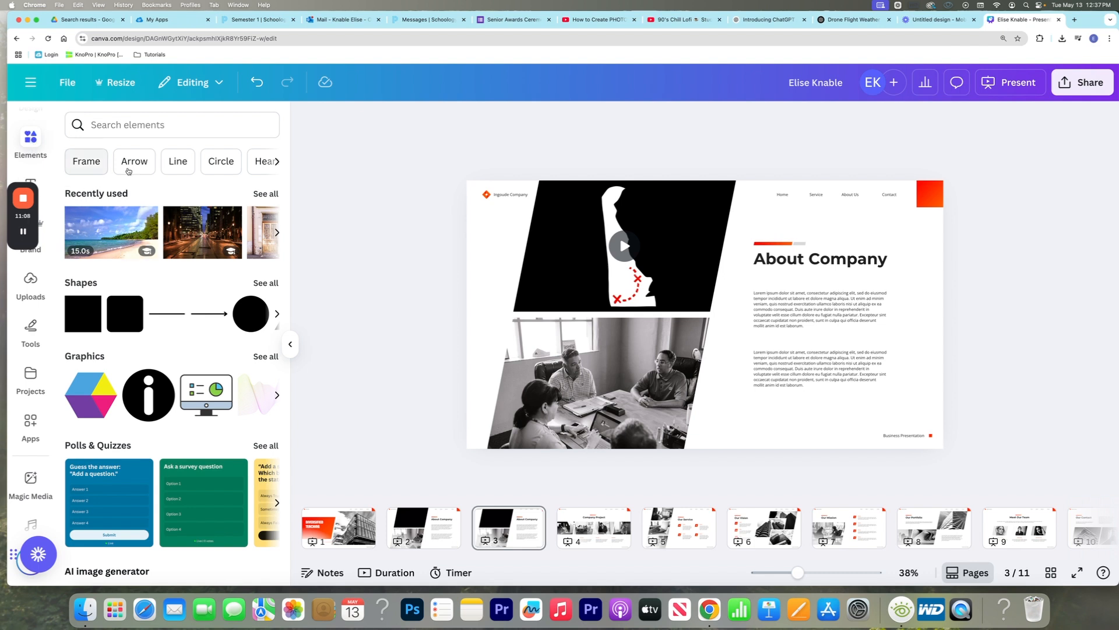
scroll(209, 236, "down", 5)
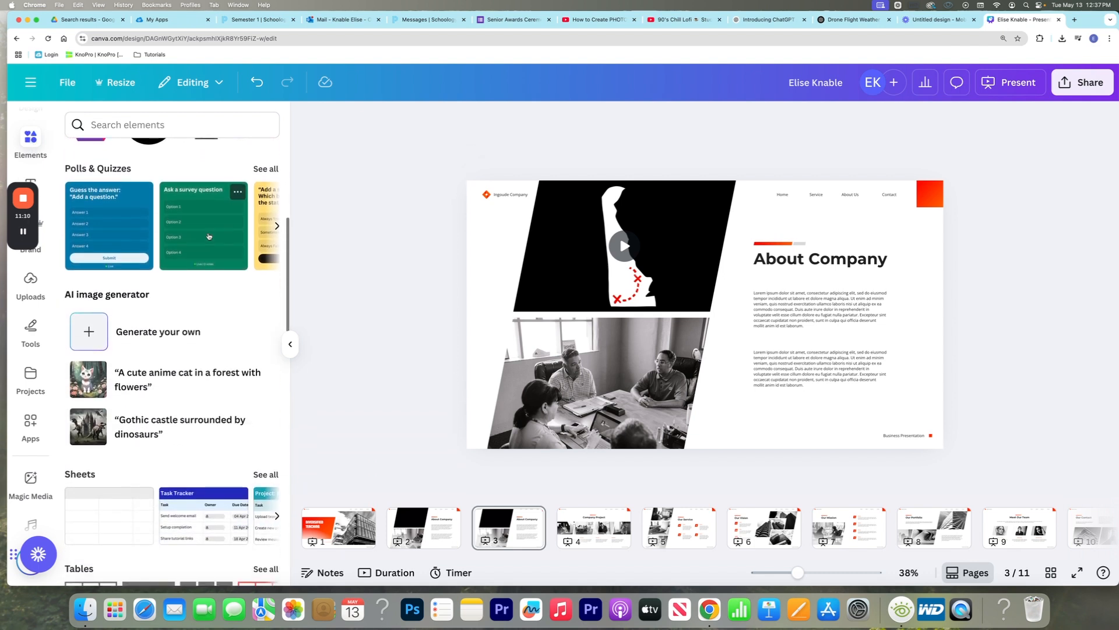
scroll(209, 236, "down", 5)
scroll(210, 235, "up", 10)
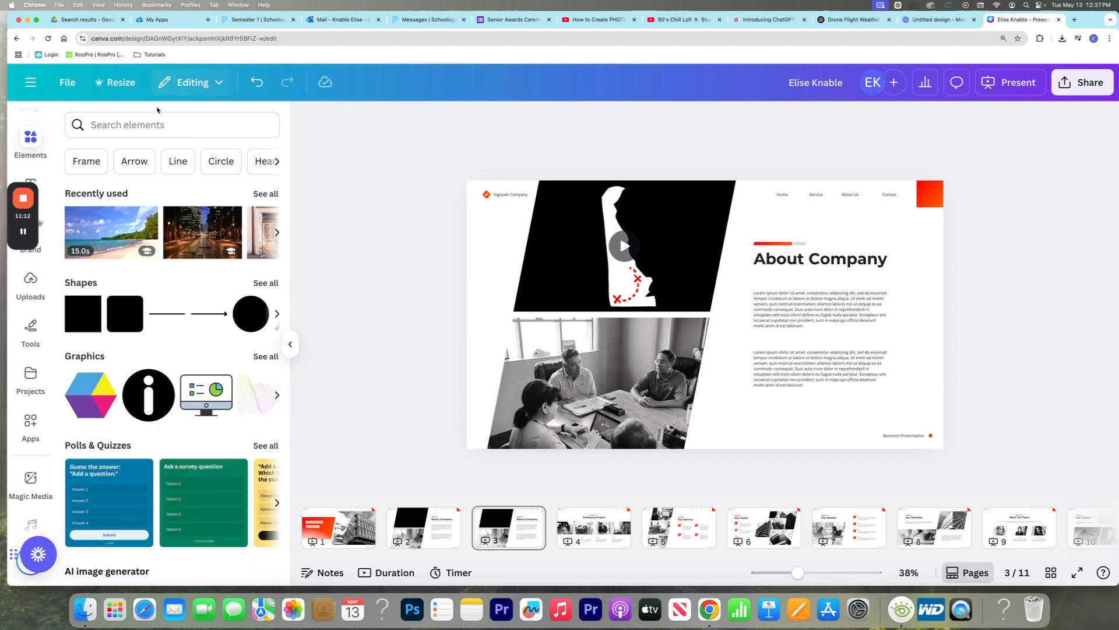
left_click(161, 125)
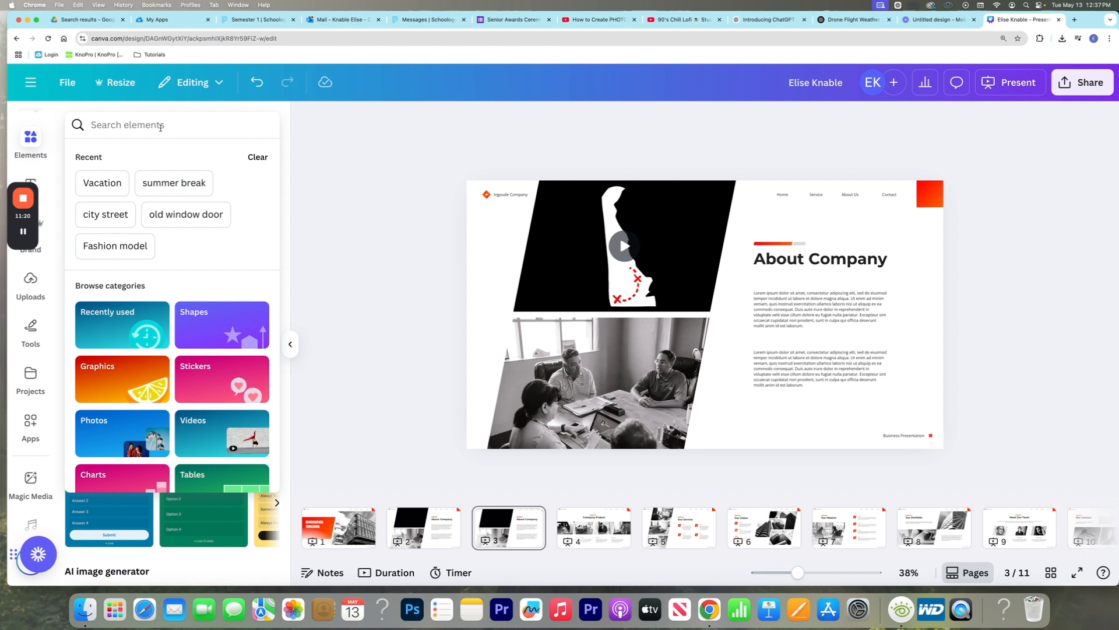
type("skin cells")
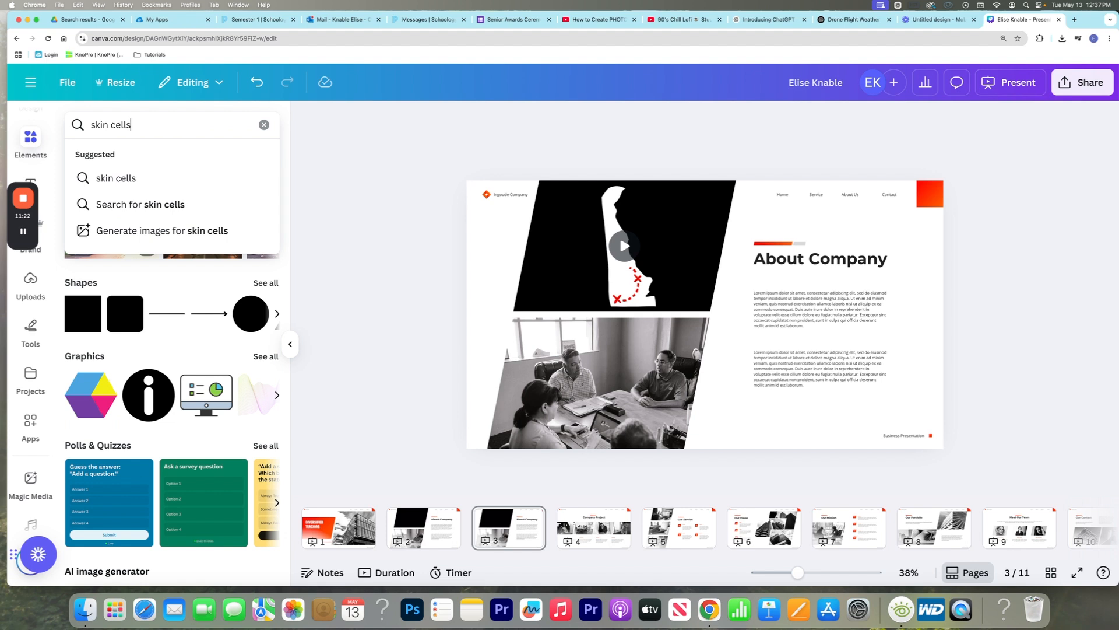
key("Return")
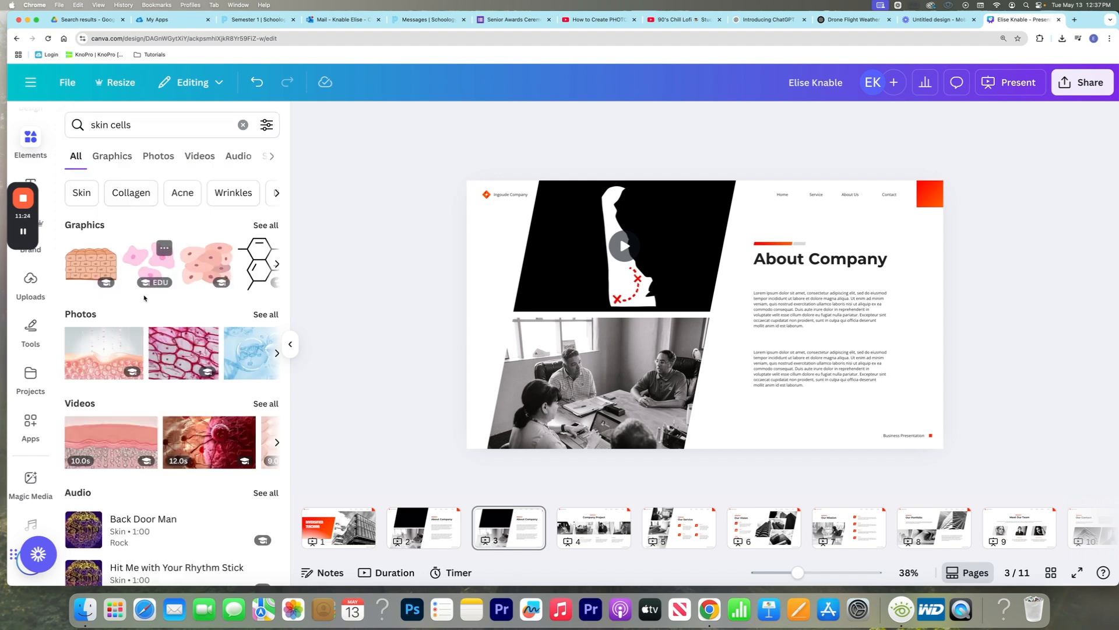
left_click(112, 155)
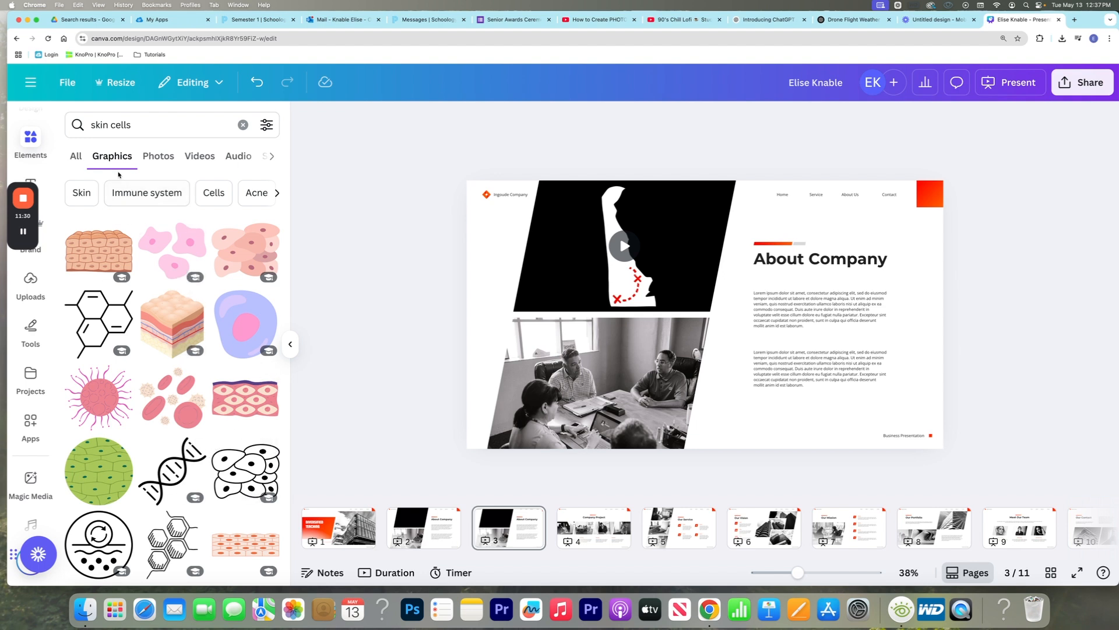
left_click(88, 156)
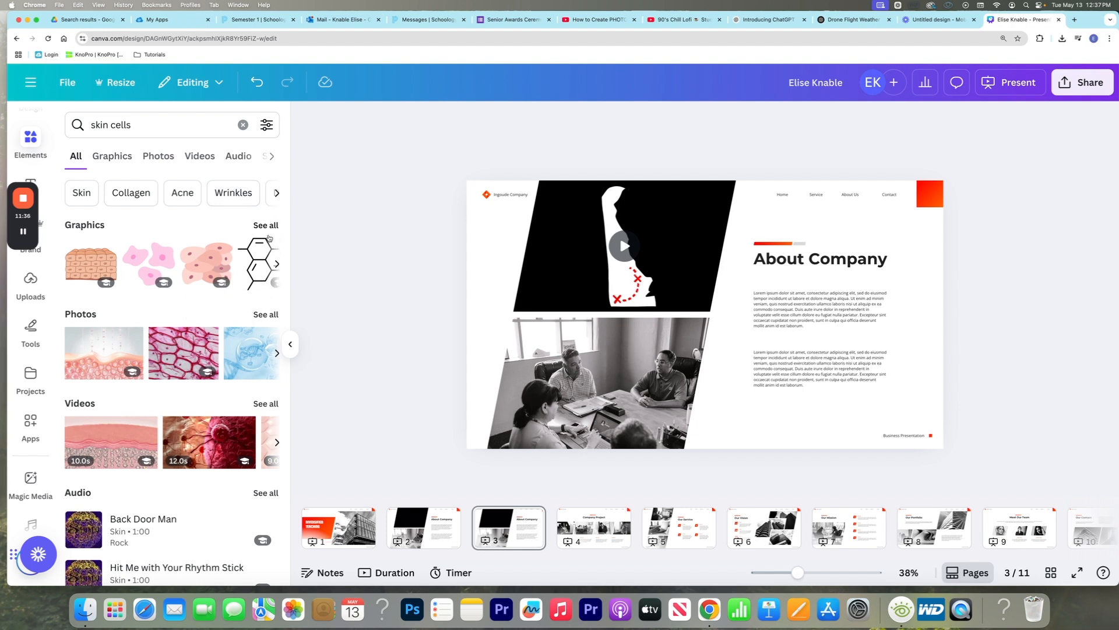
left_click(154, 122)
key("BackSpace")
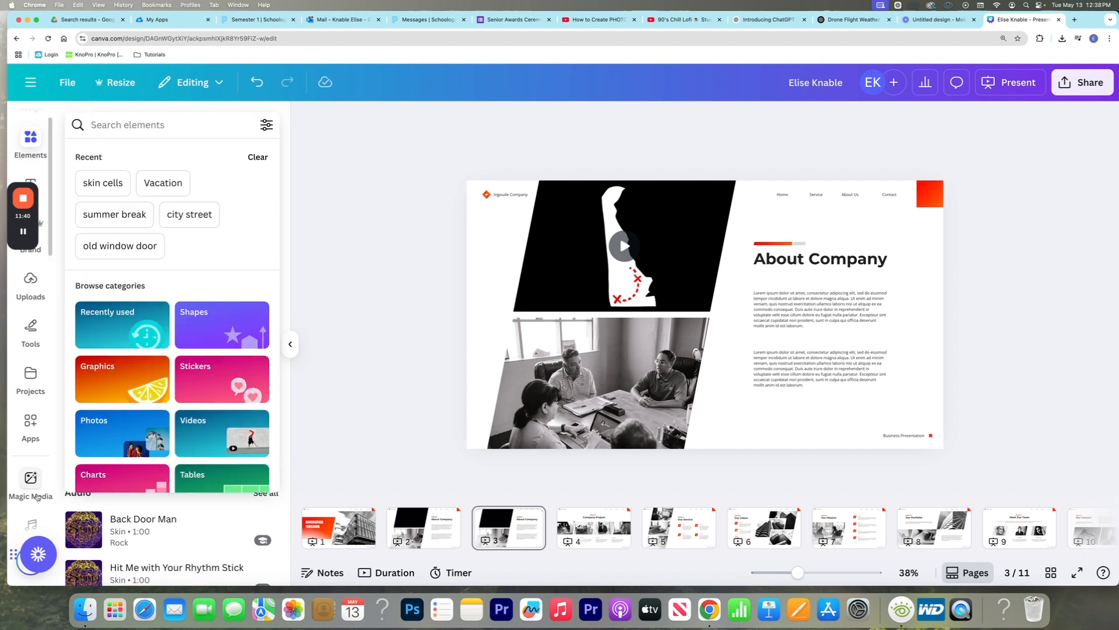
Browse the audio library and the stock video library
scroll(30, 380, "down", 5)
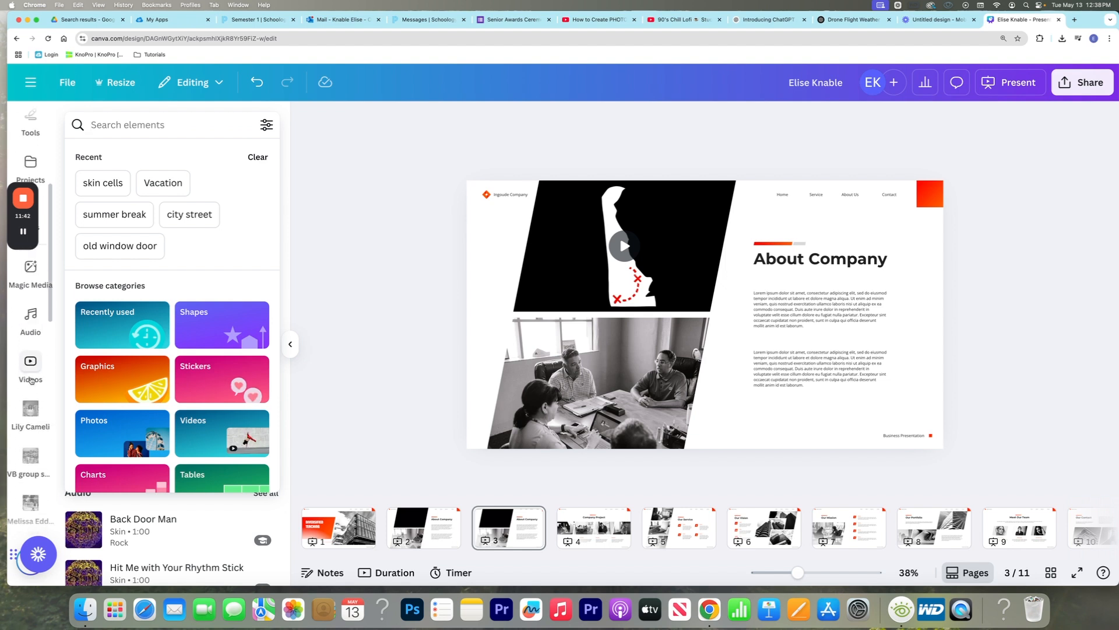
left_click(37, 263)
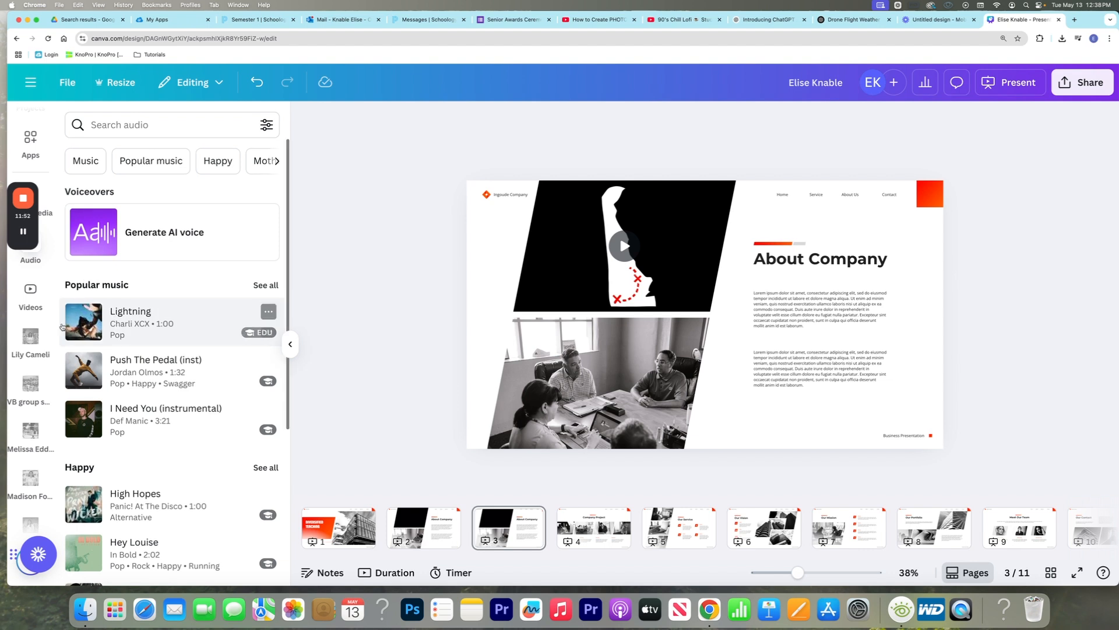
left_click(34, 290)
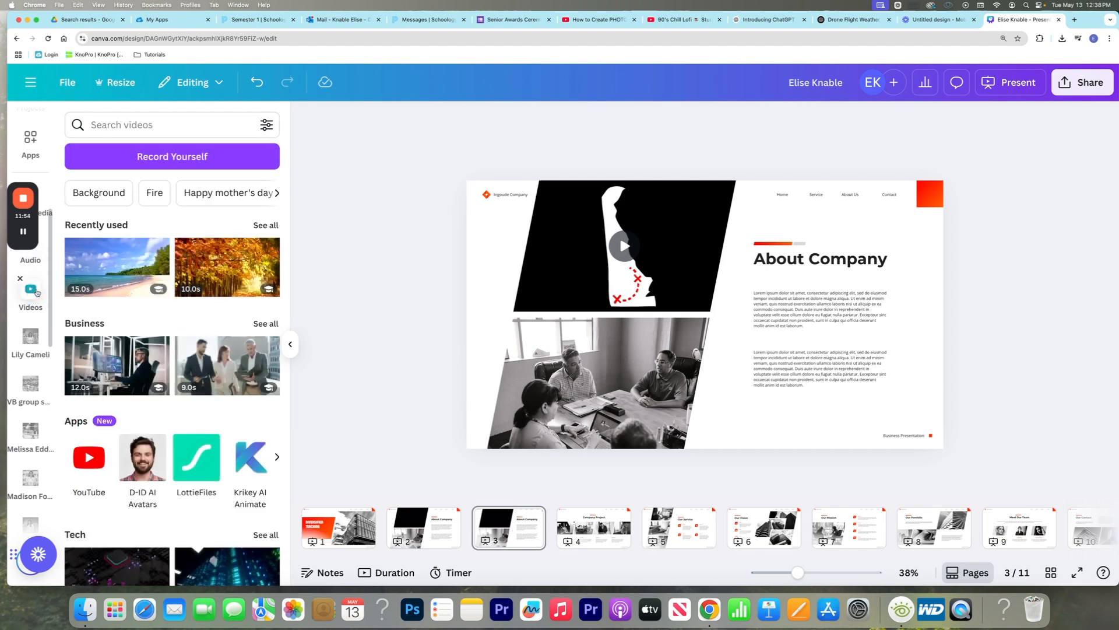
scroll(32, 301, "up", 5)
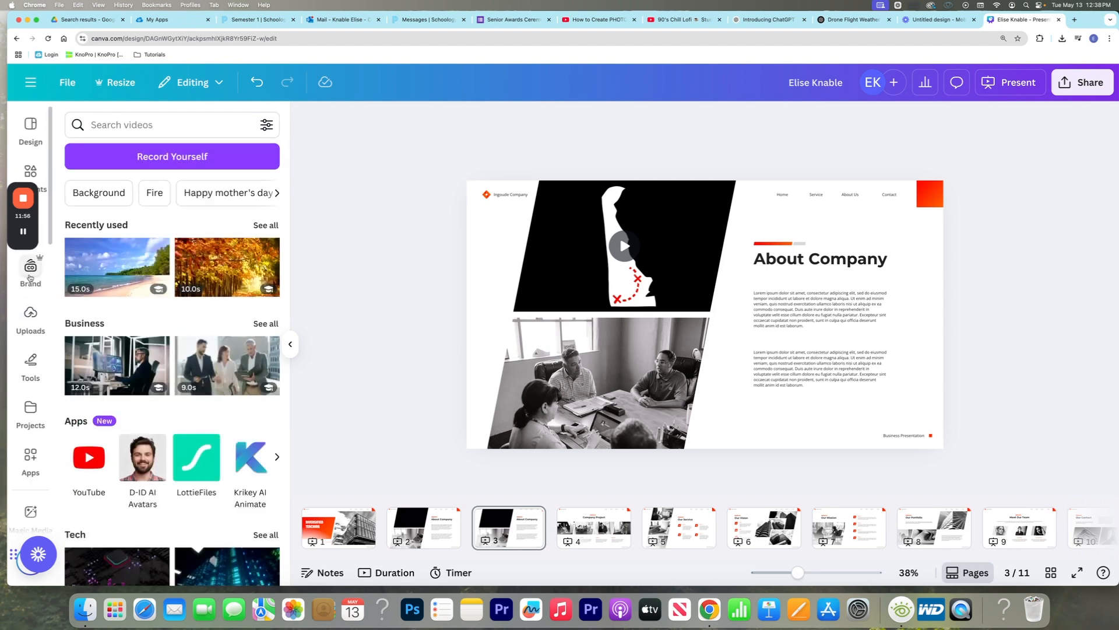
Insert the uploaded 26.5-second horse-and-rider statue video as a new page after the duplicated About Company page
mouse_move(33, 248)
left_click(30, 317)
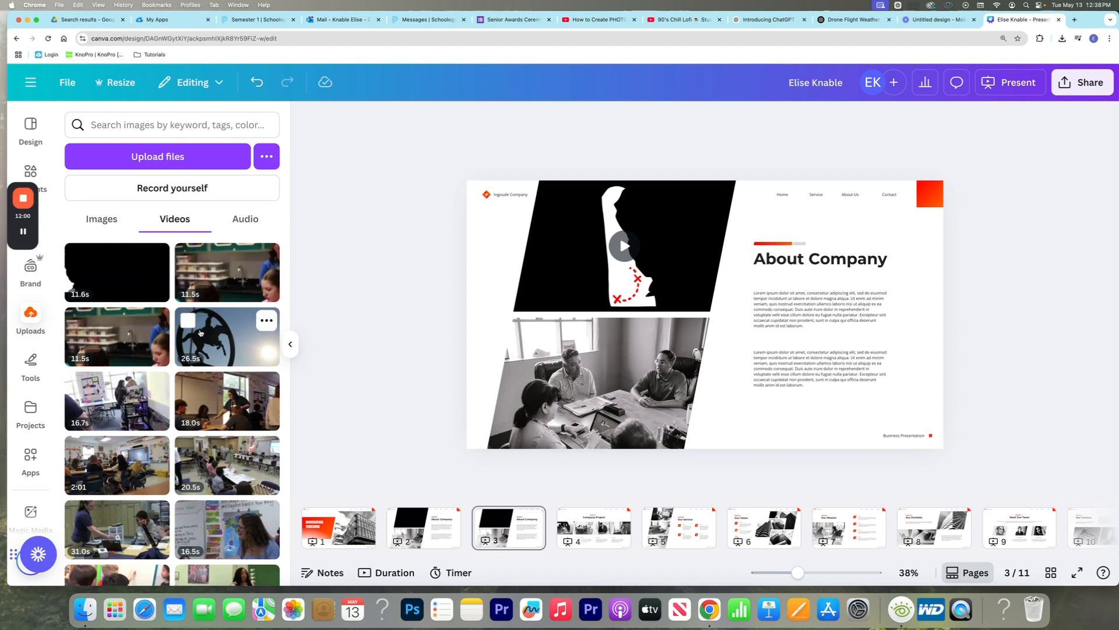
left_click_drag(203, 334, 558, 529)
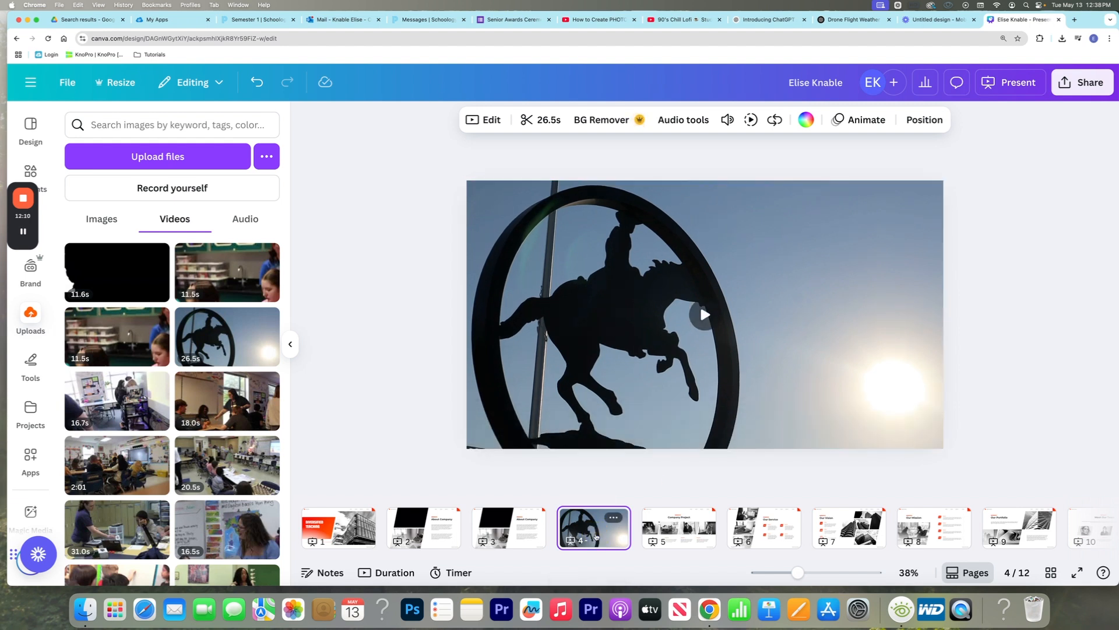
Review the statue video's editing options and apply the Dissolve transition after its page
left_click(479, 120)
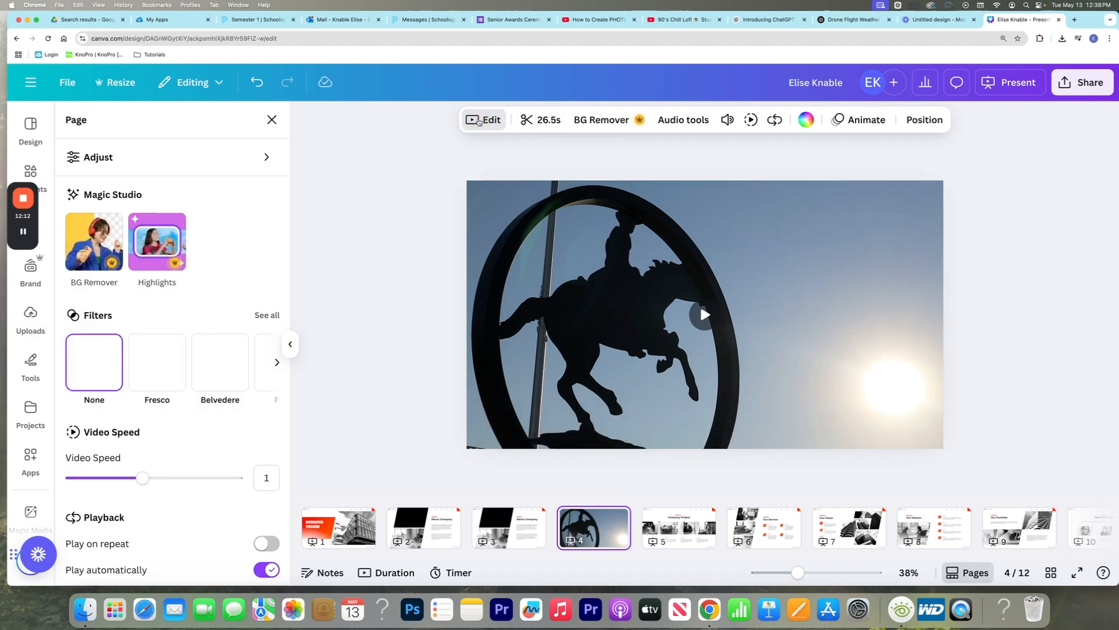
scroll(203, 441, "down", 1)
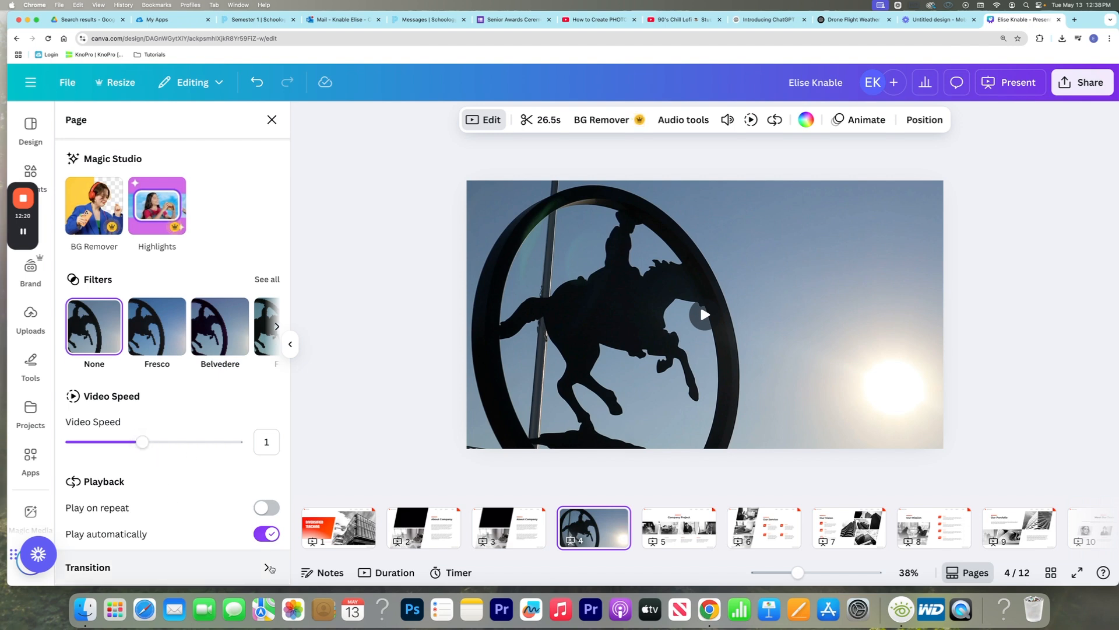
left_click(267, 568)
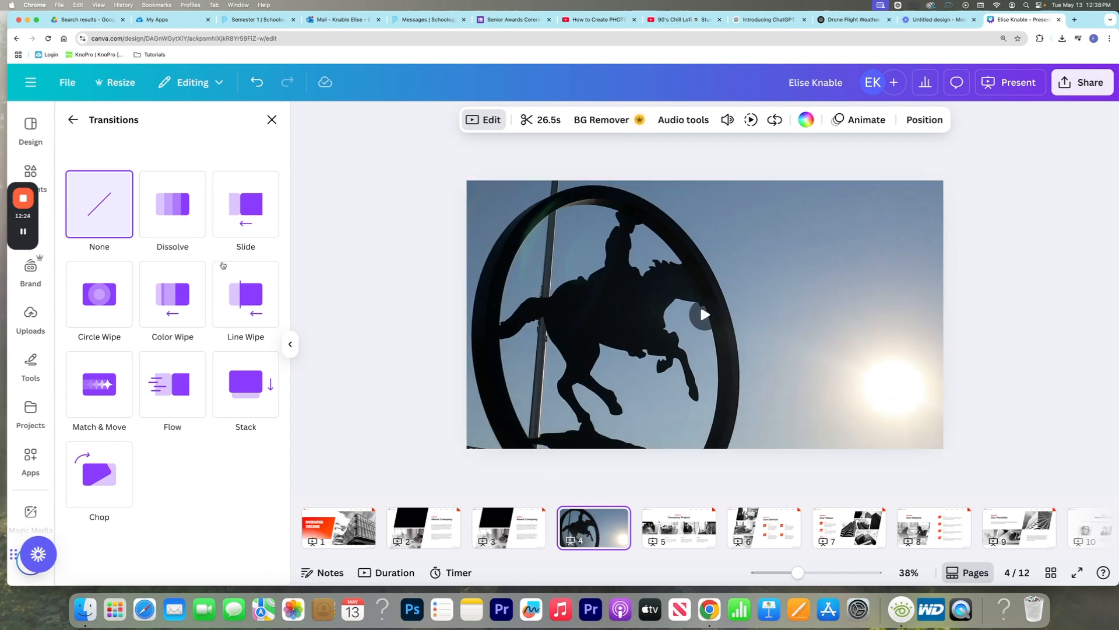
left_click(175, 204)
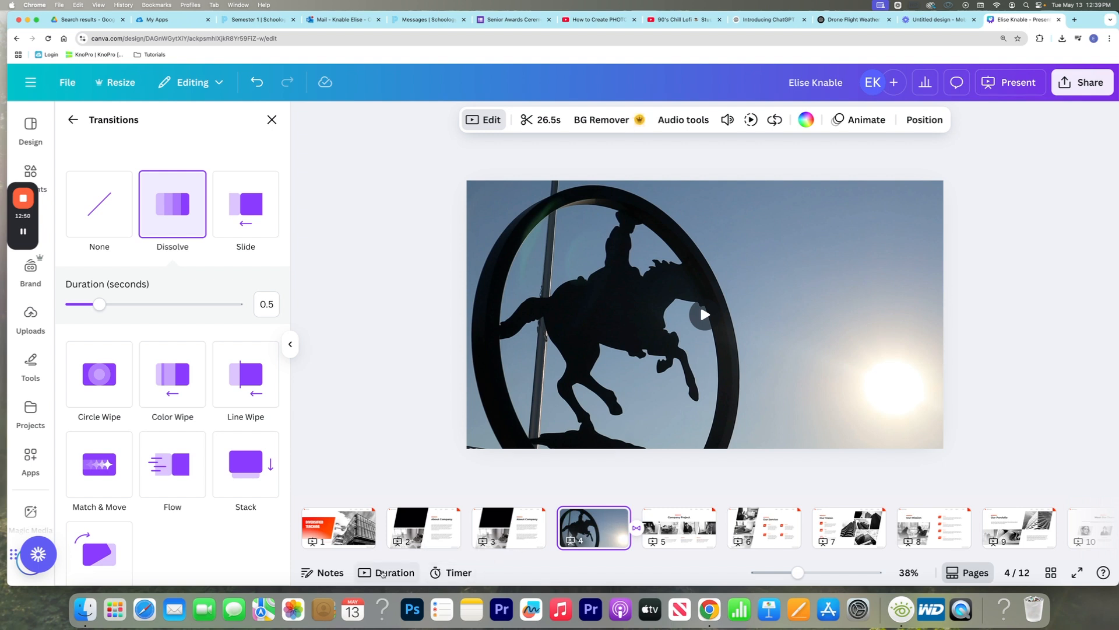
Show the page duration timeline and add the popular track Lightning beneath the first About Company page, dismissing the music usage notices
left_click(383, 573)
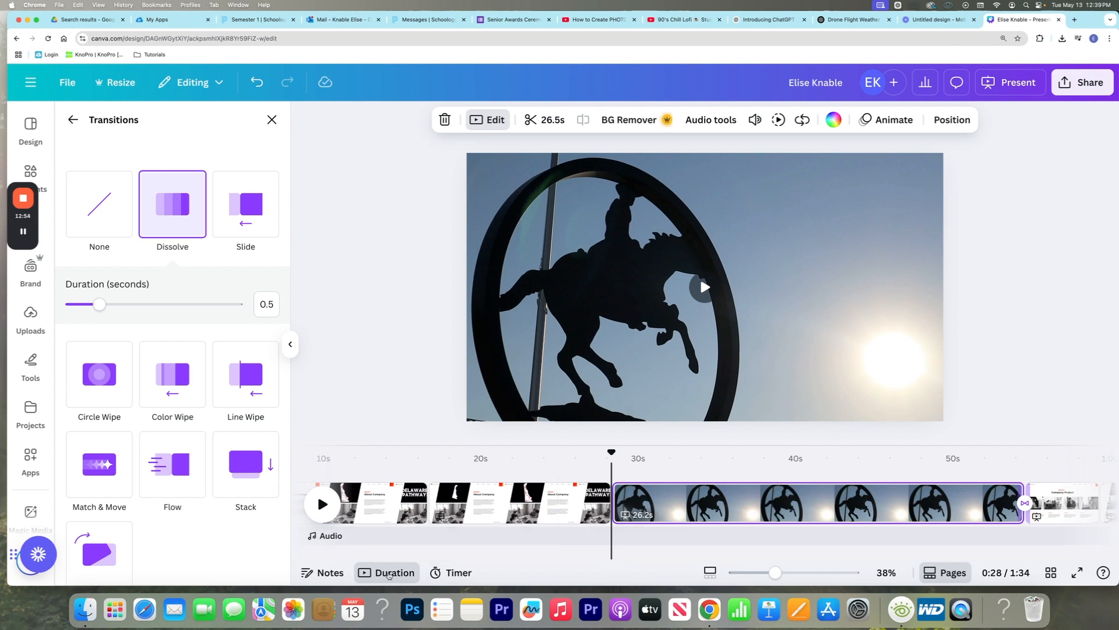
left_click(670, 506)
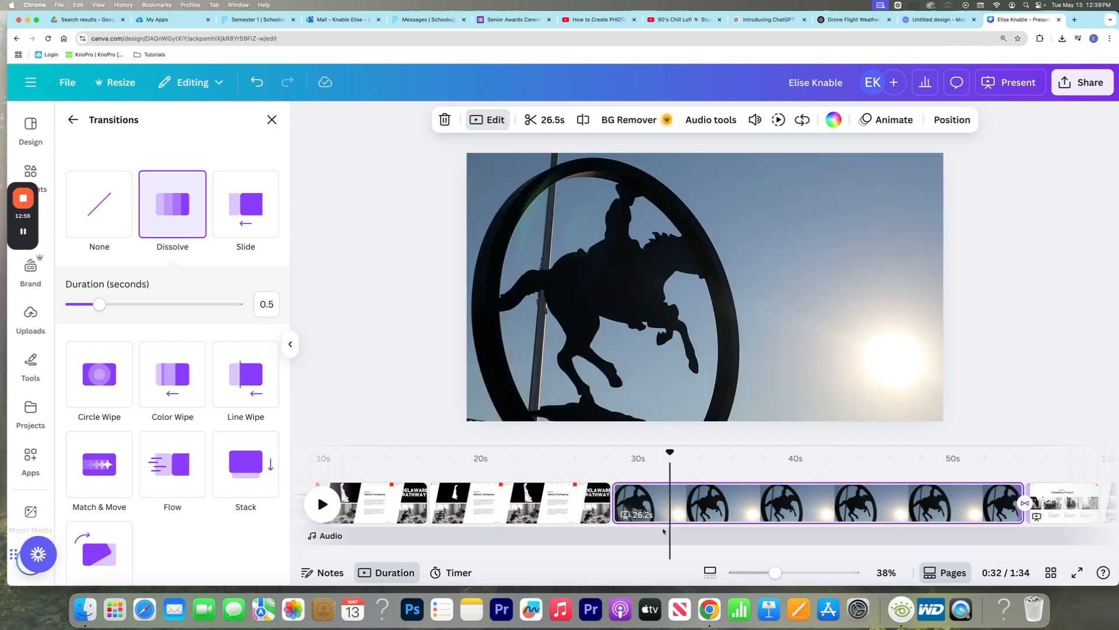
left_click(663, 529)
left_click(642, 533)
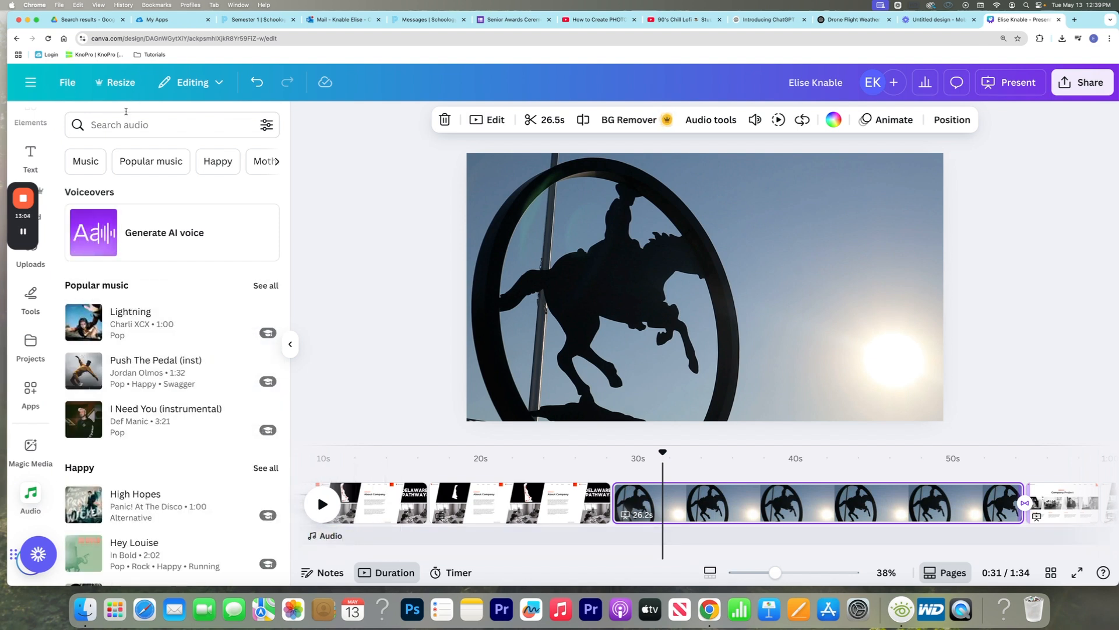
left_click(161, 163)
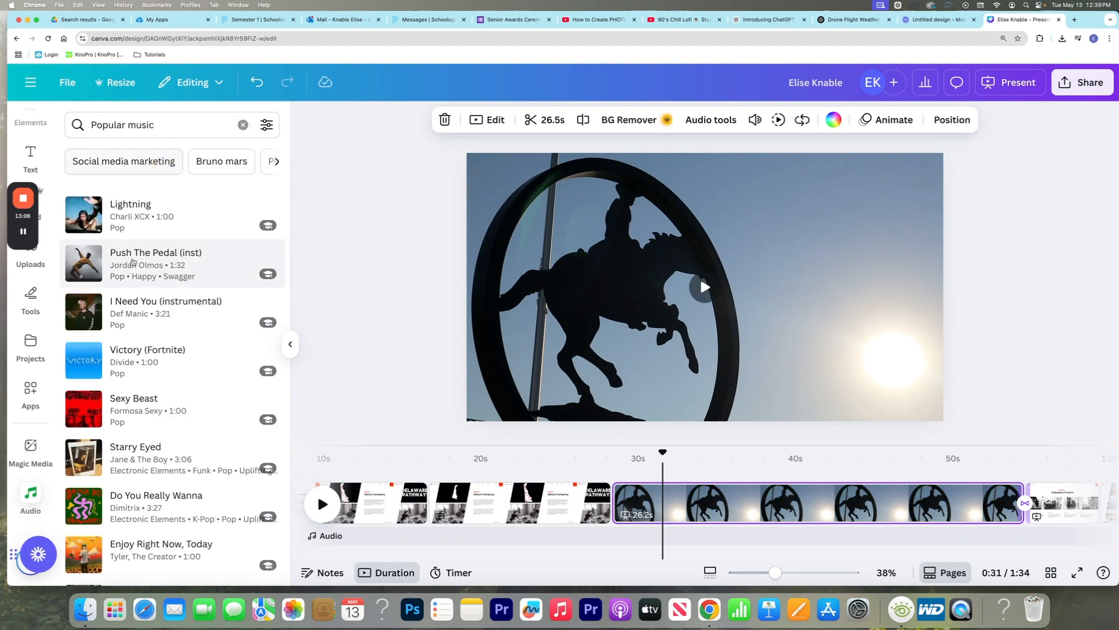
left_click_drag(103, 215, 445, 535)
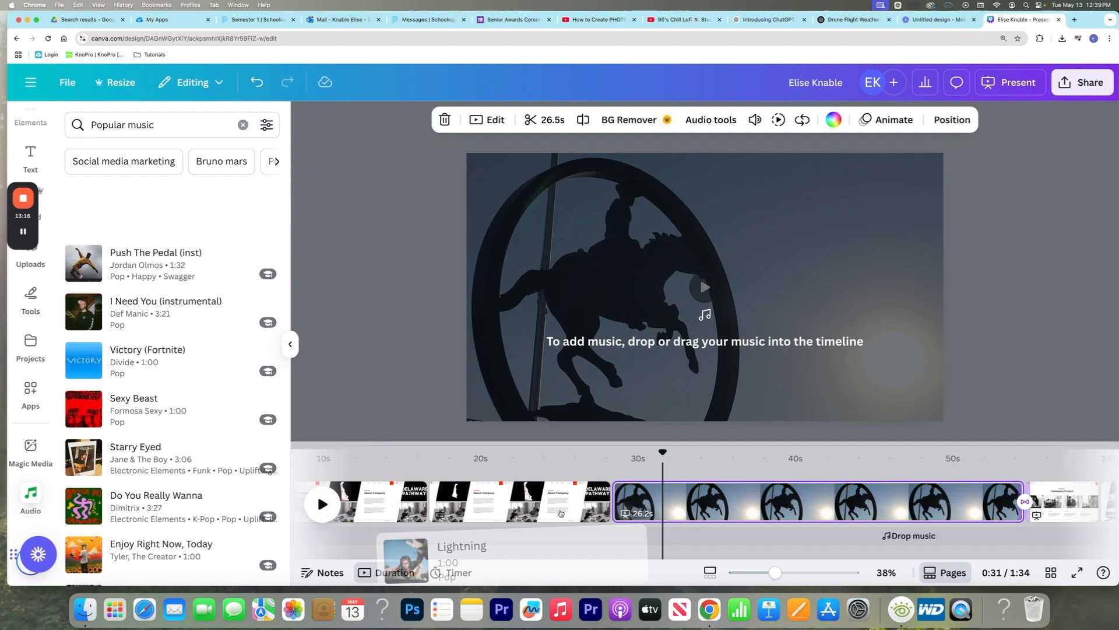
left_click(626, 378)
left_click(464, 540)
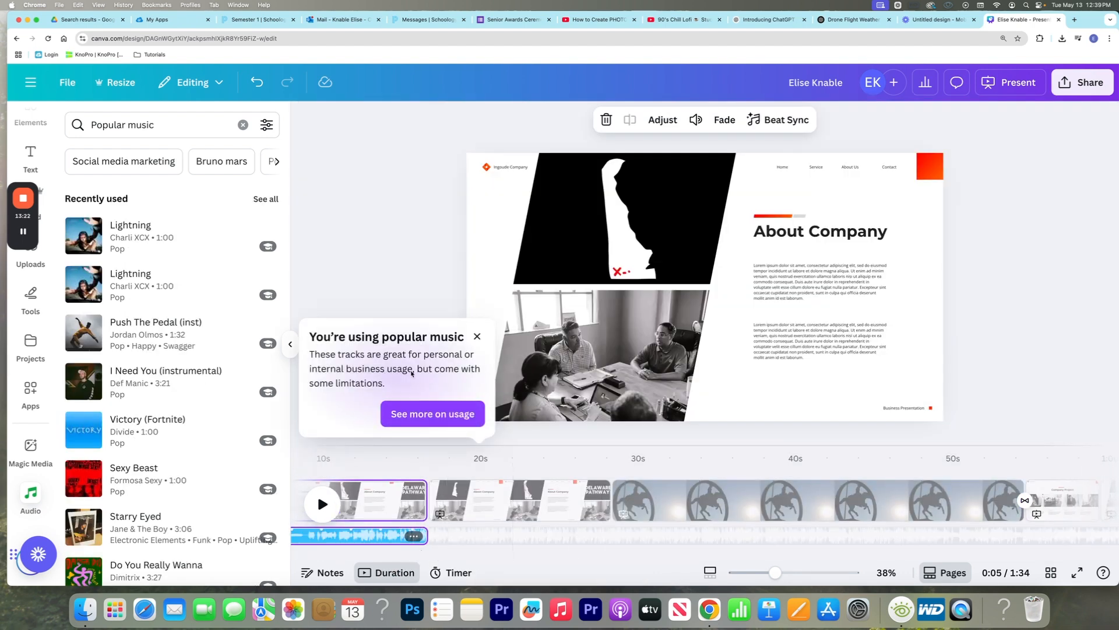
left_click(478, 336)
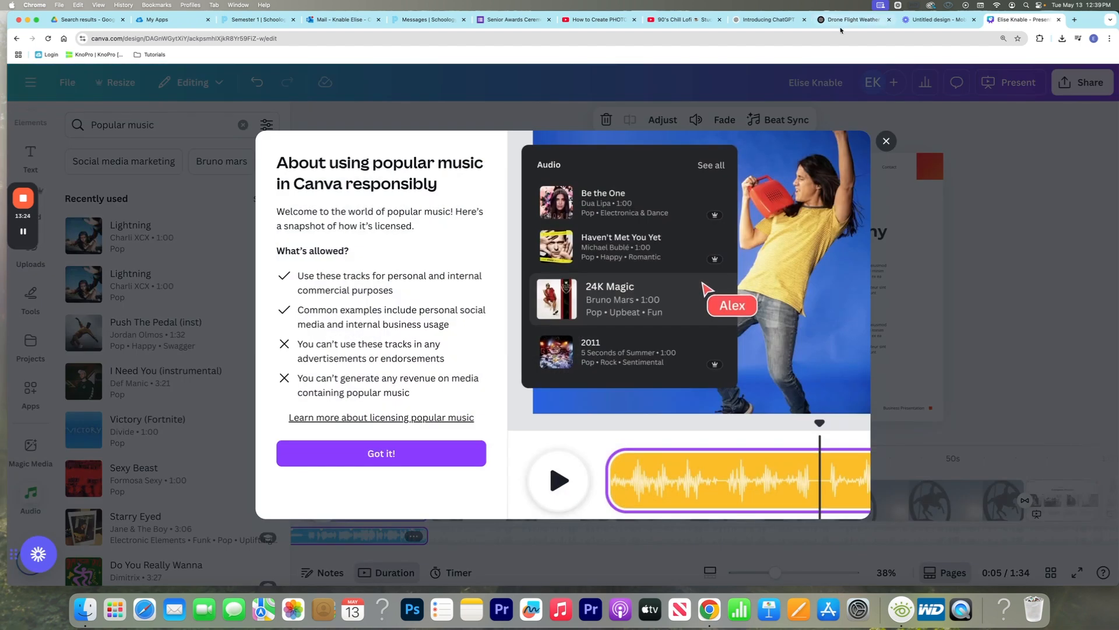
left_click(887, 141)
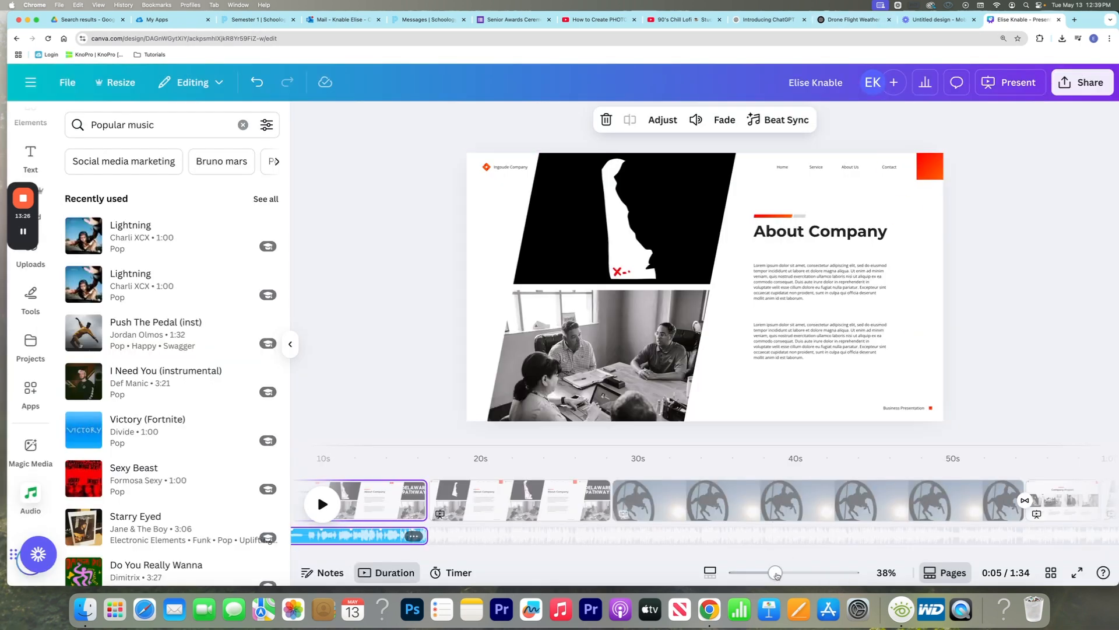
Reduce the canvas zoom to 27% and move the Lightning clip towards the start of the timeline, beneath the title page
mouse_move(775, 573)
left_mouse_down()
mouse_move(750, 574)
mouse_move(764, 573)
left_mouse_up()
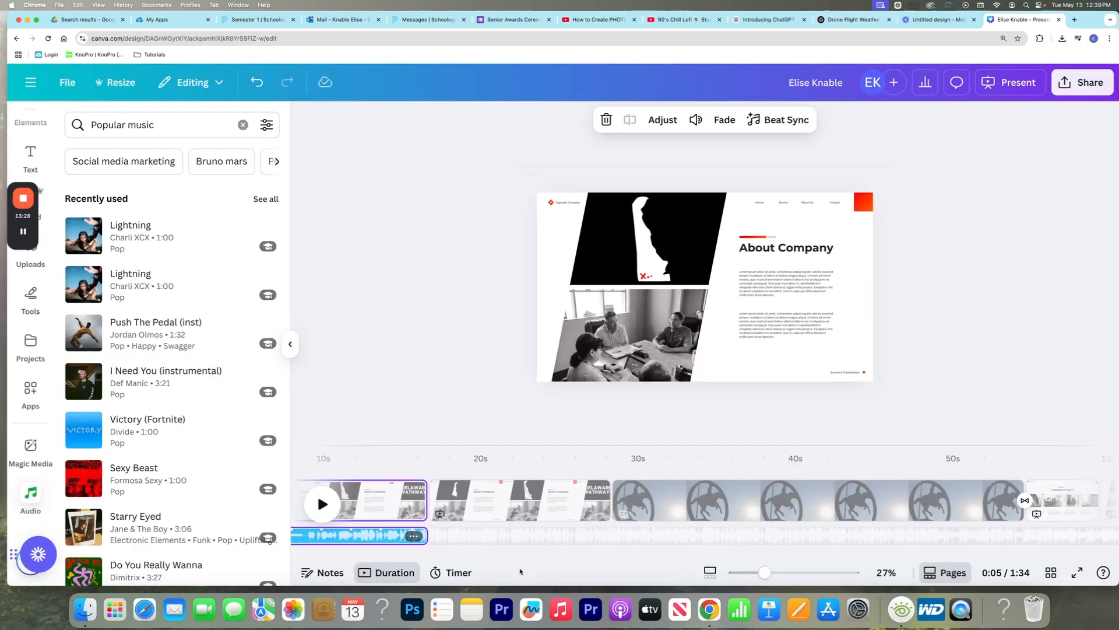
scroll(508, 513, "left", 5)
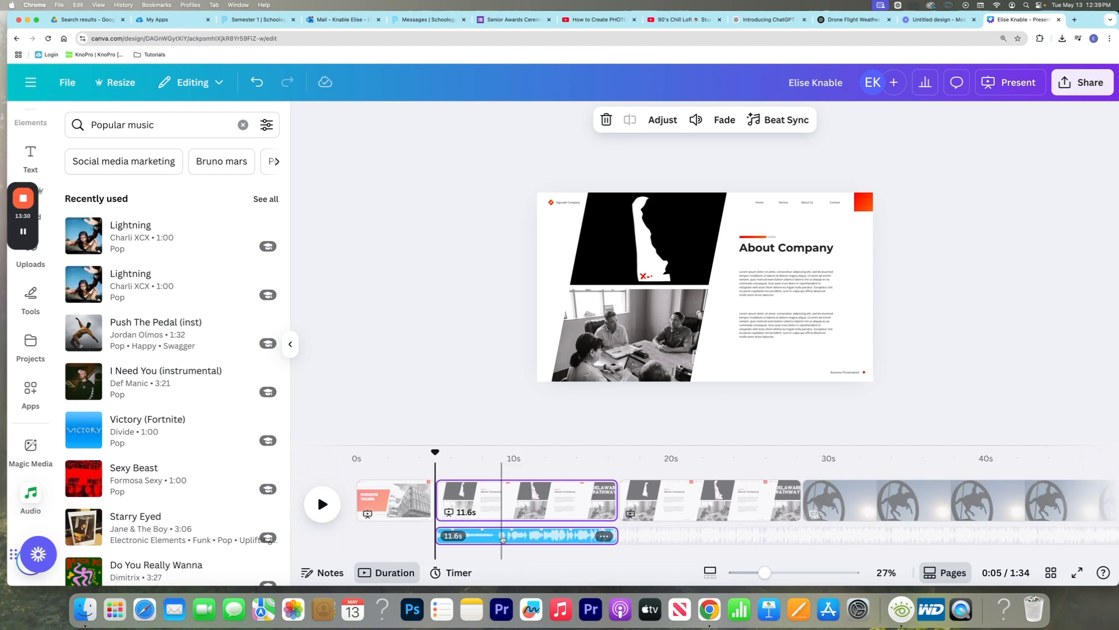
left_click_drag(502, 535, 386, 534)
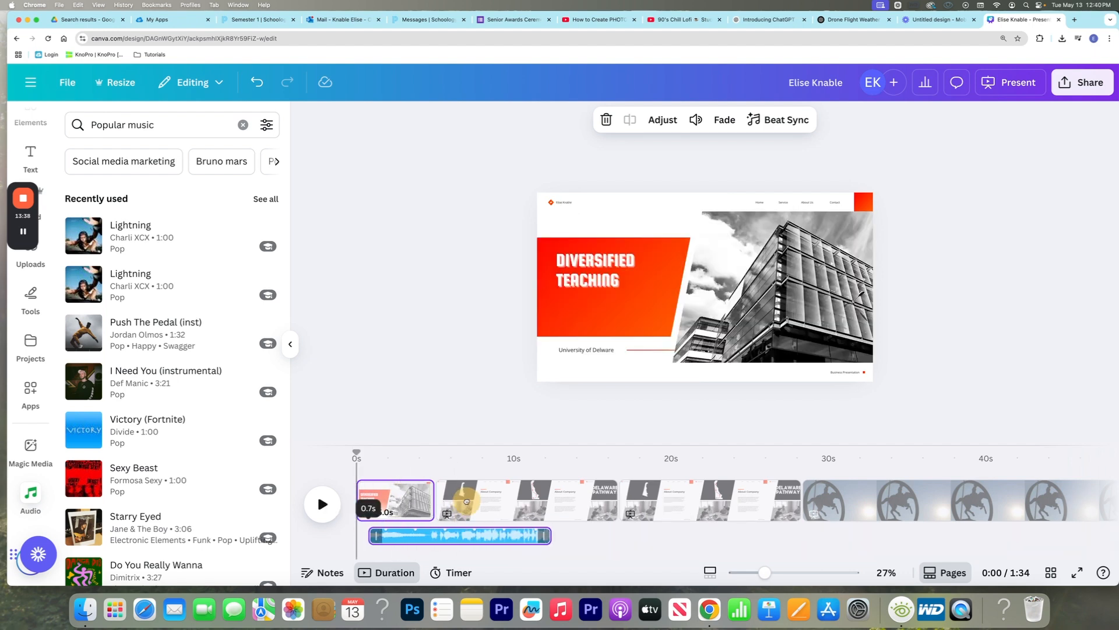
Try adding Push The Pedal (inst) as a second audio track below Lightning, and delete it
left_click_drag(146, 333, 641, 320)
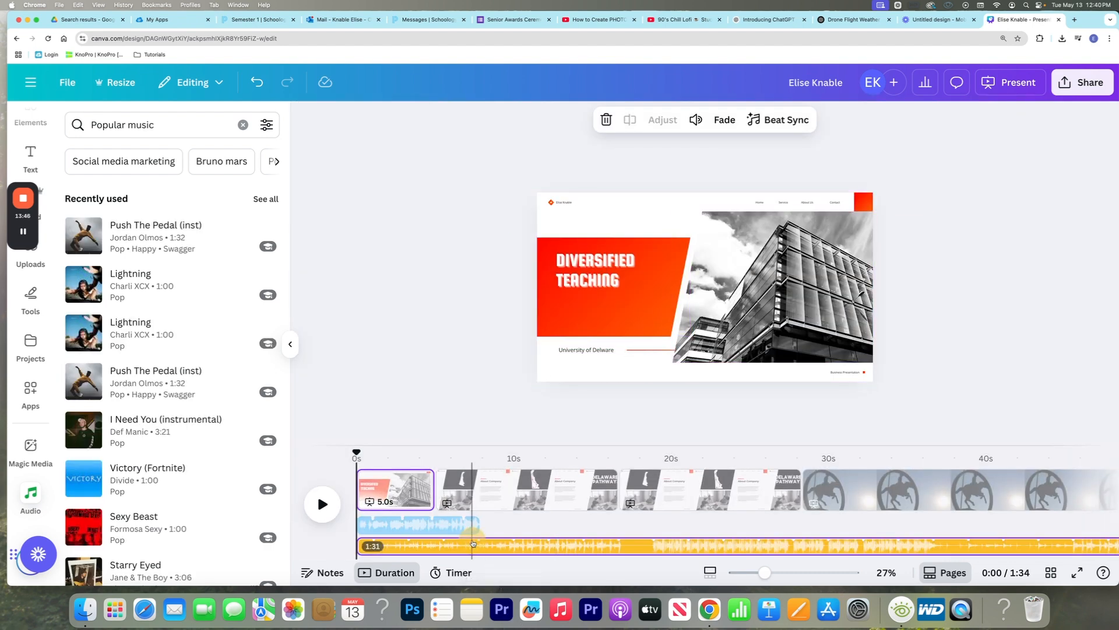
left_click(472, 532)
key("Delete")
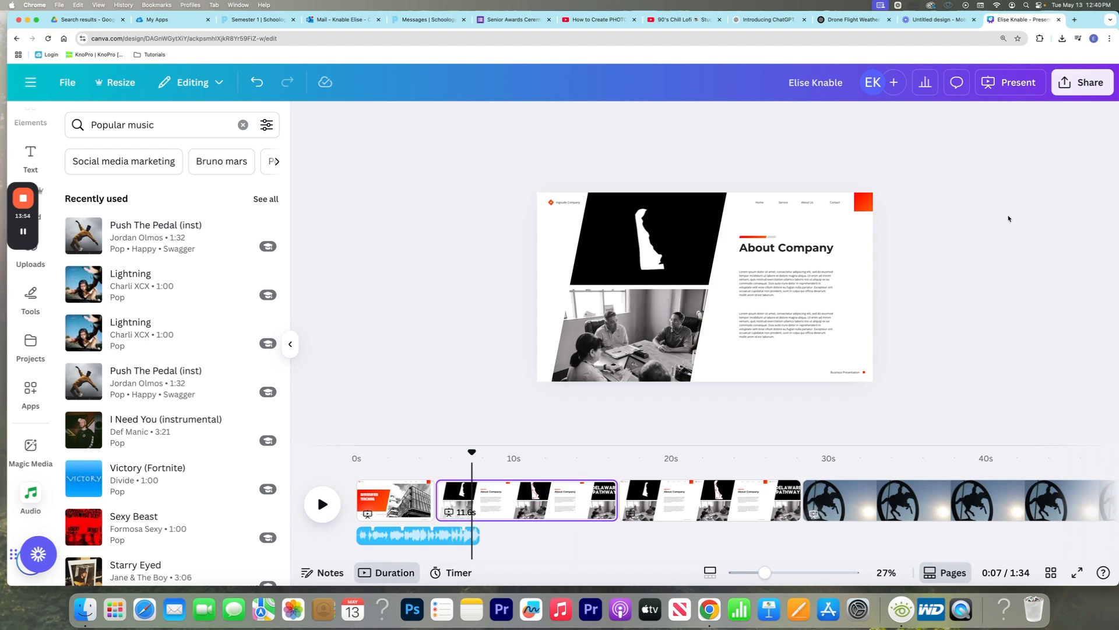
Show the presentation's download settings and review the available file types, leaving PDF Standard selected
left_click(1081, 85)
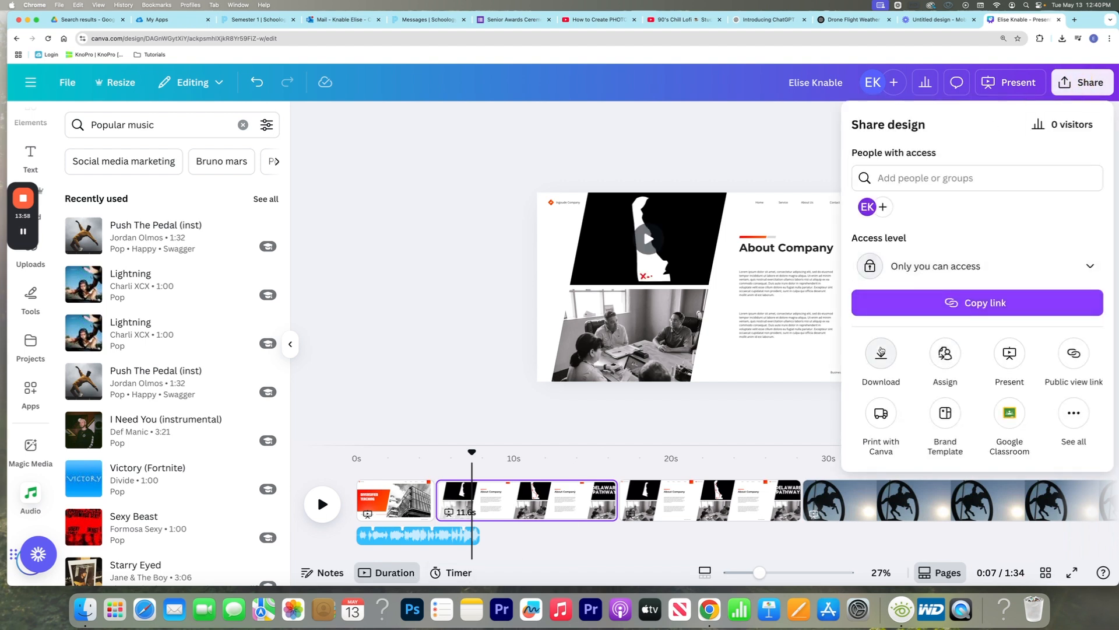
left_click(881, 354)
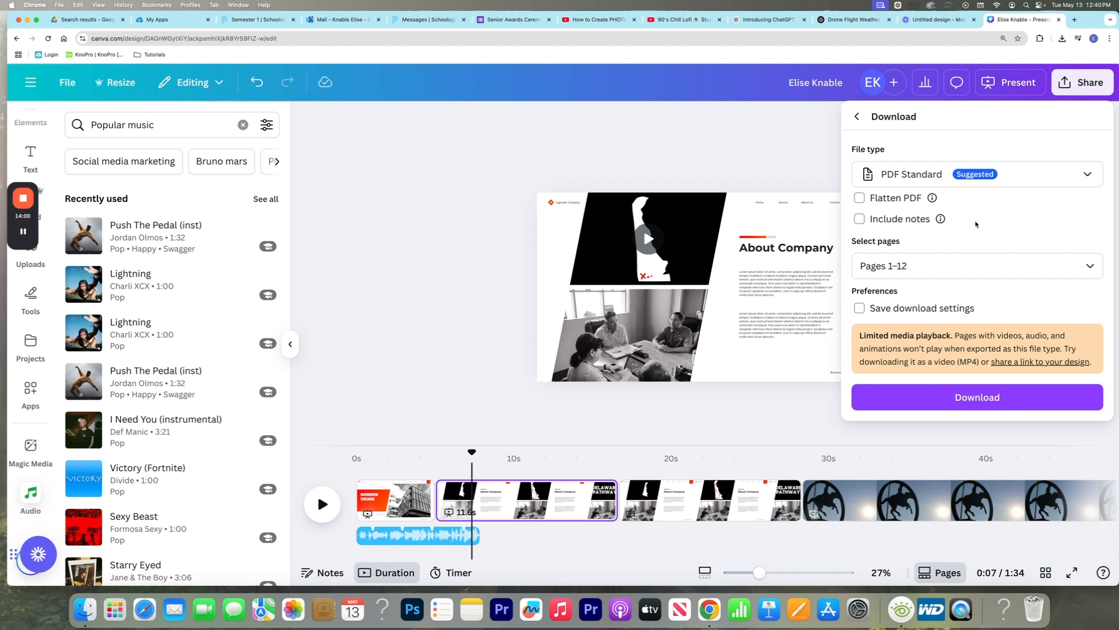
left_click(927, 174)
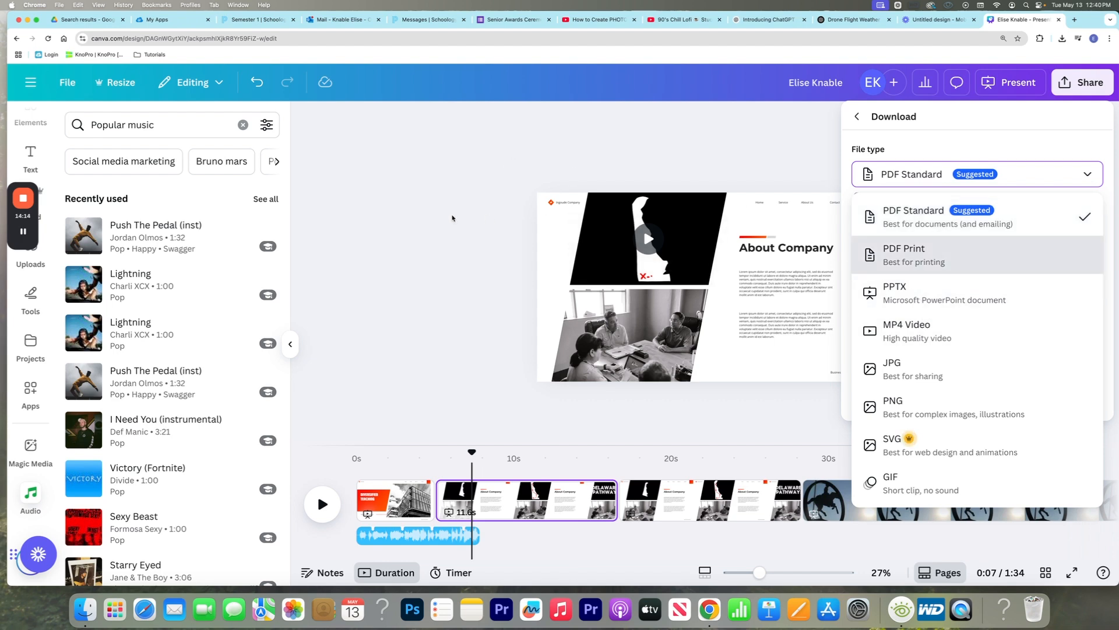
left_click(431, 197)
Switch to Google Drive, go to My Drive and review the available actions for the video file whose name starts with 20241202
left_click(82, 20)
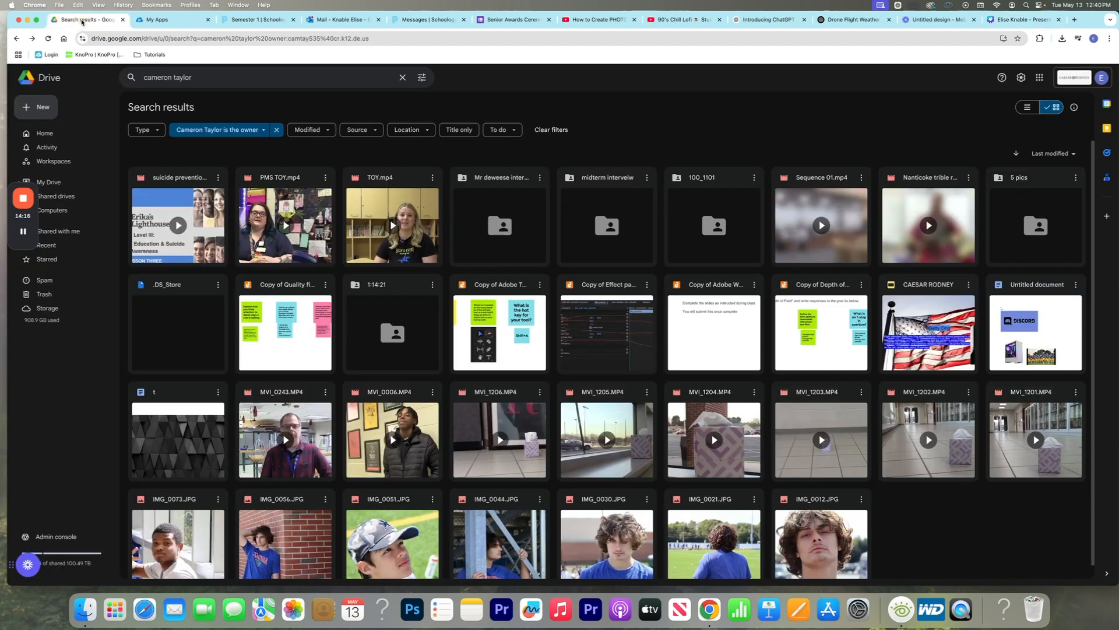
left_click(50, 184)
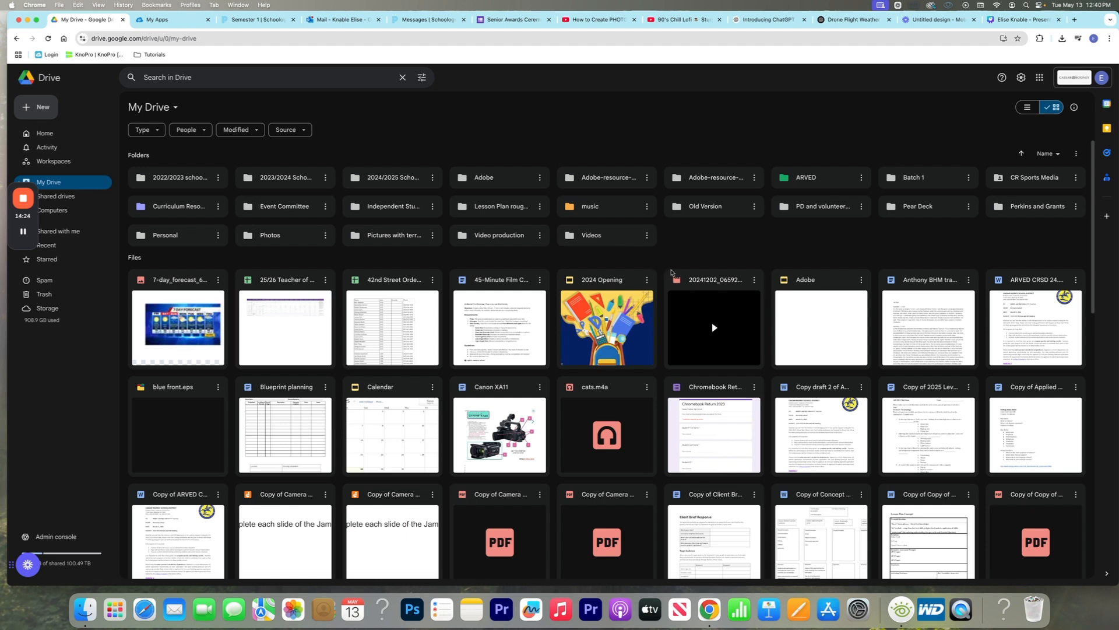
left_click(706, 298)
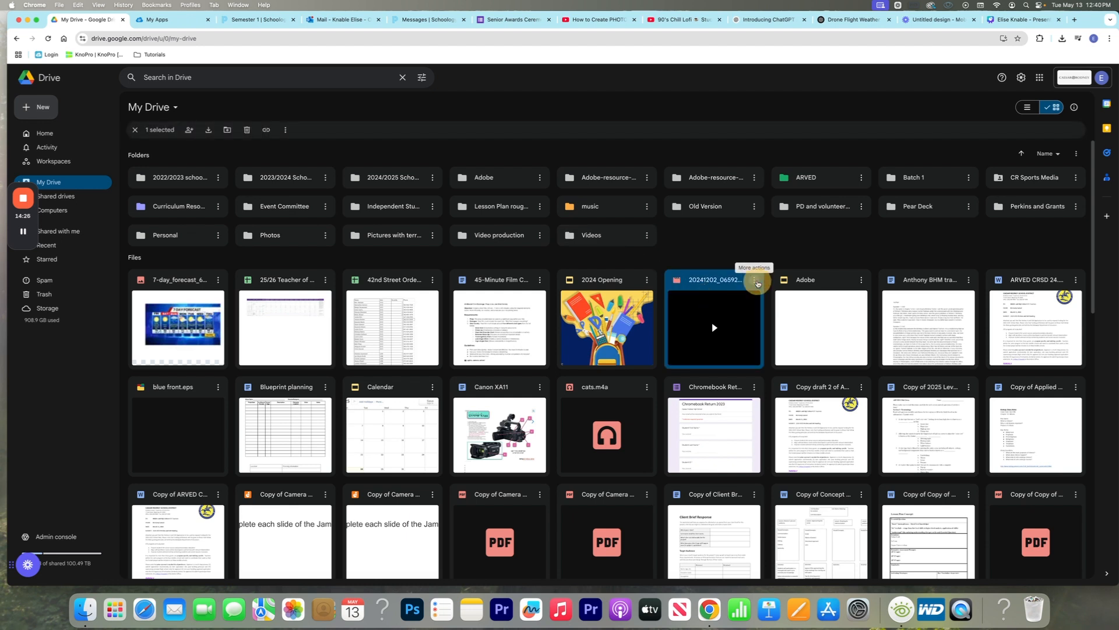
left_click(757, 283)
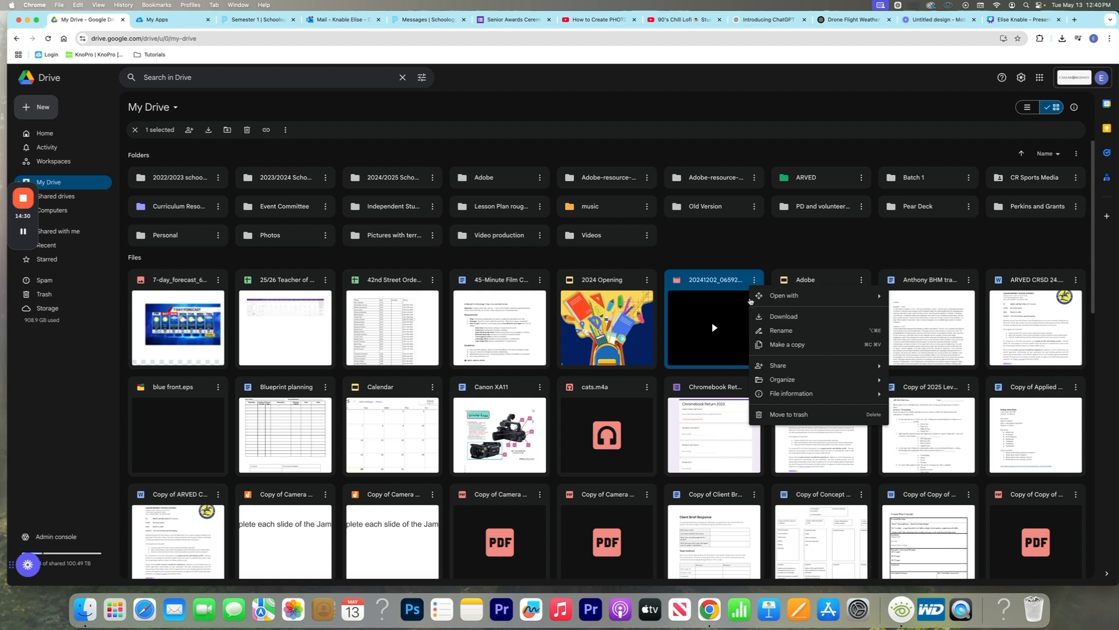
left_click(721, 259)
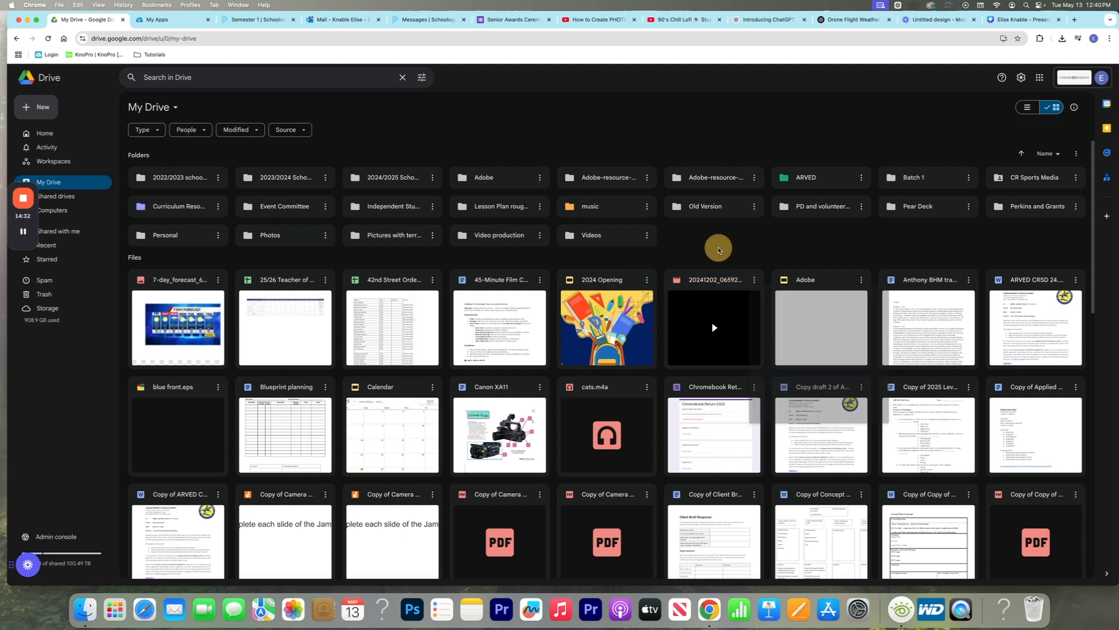
Select the 20241202 video, the Chromebook return form, the "Copy draft 2" document and the Adobe presentation together in My Drive
left_click(716, 293)
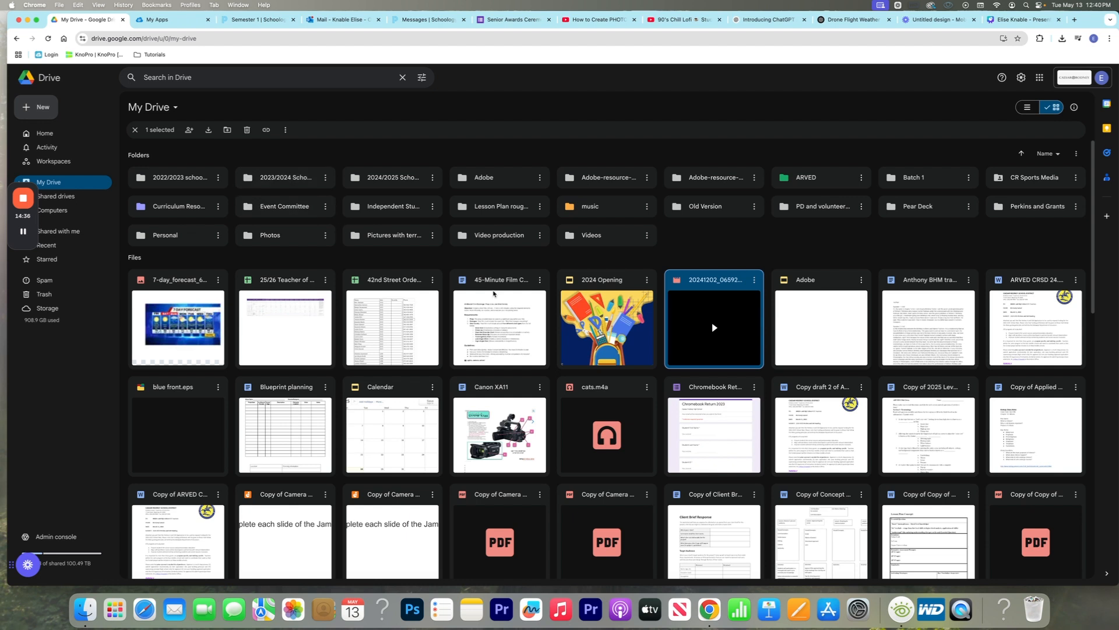
left_click(694, 394, "super")
left_click(802, 408, "super")
left_click(803, 357, "super")
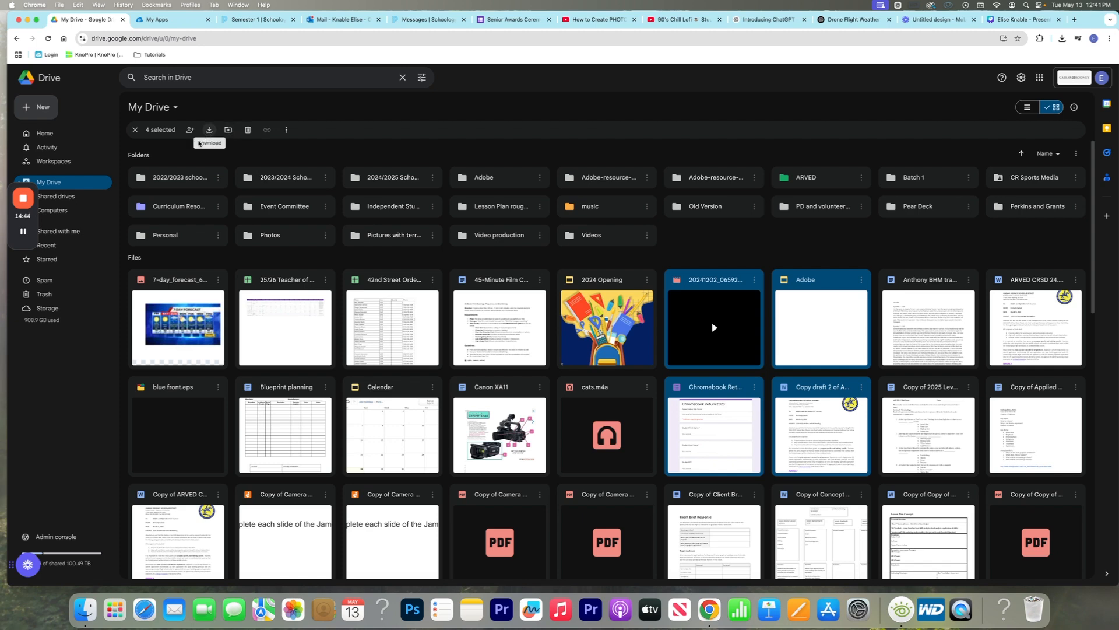
Switch to Finder, look through Downloads, search the Mac for "zip" and select the archive ARVED update Dec 2022_en_US_MAC.zip
left_click(85, 609)
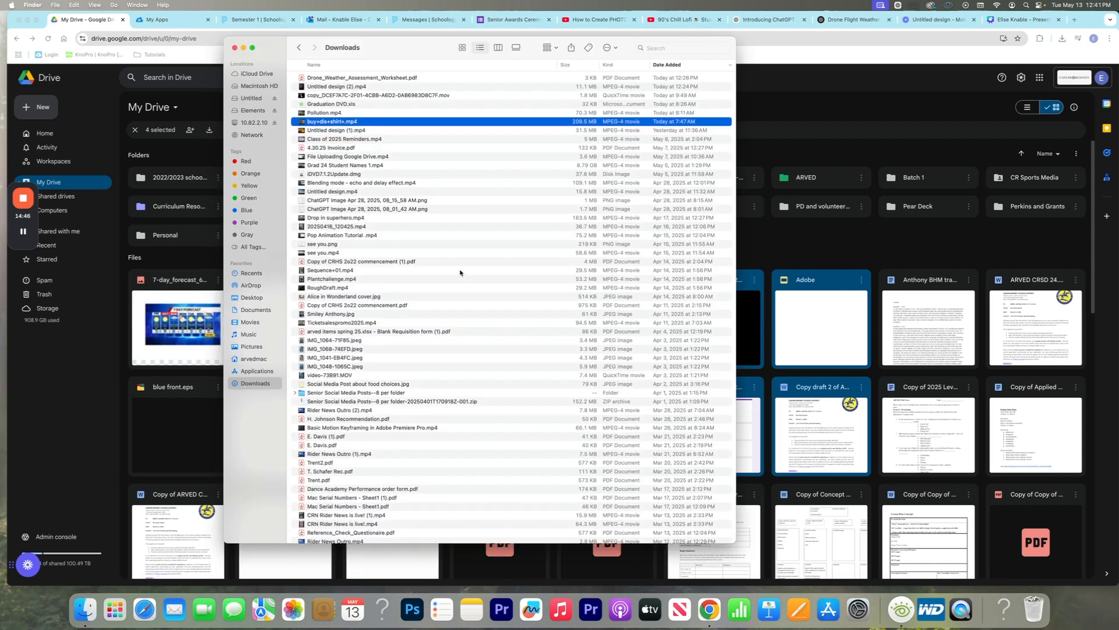
scroll(382, 270, "down", 5)
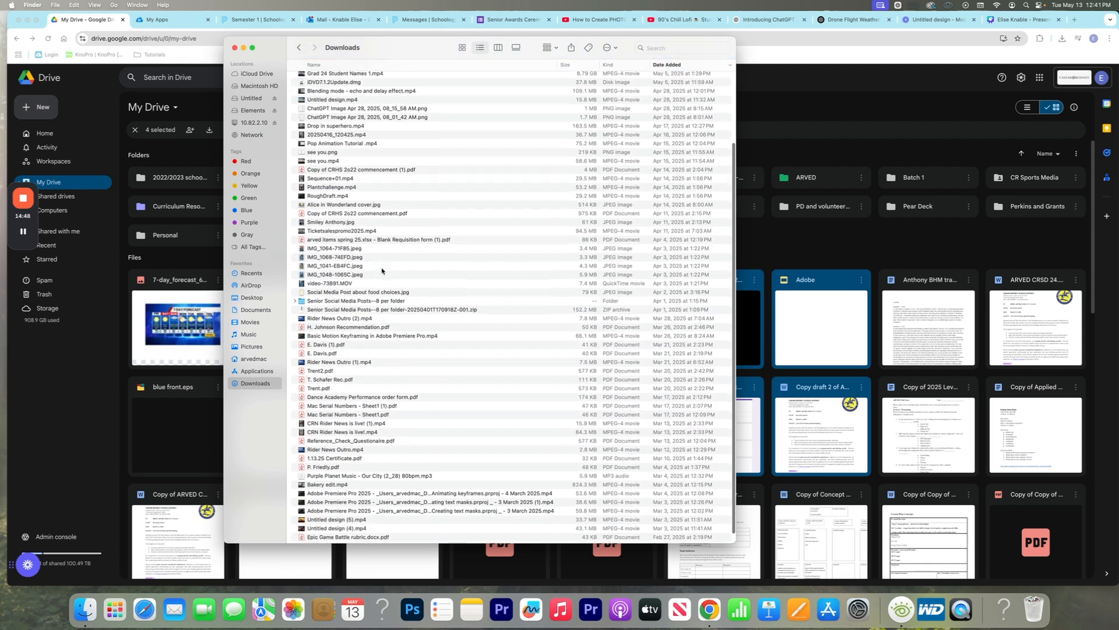
left_click(682, 47)
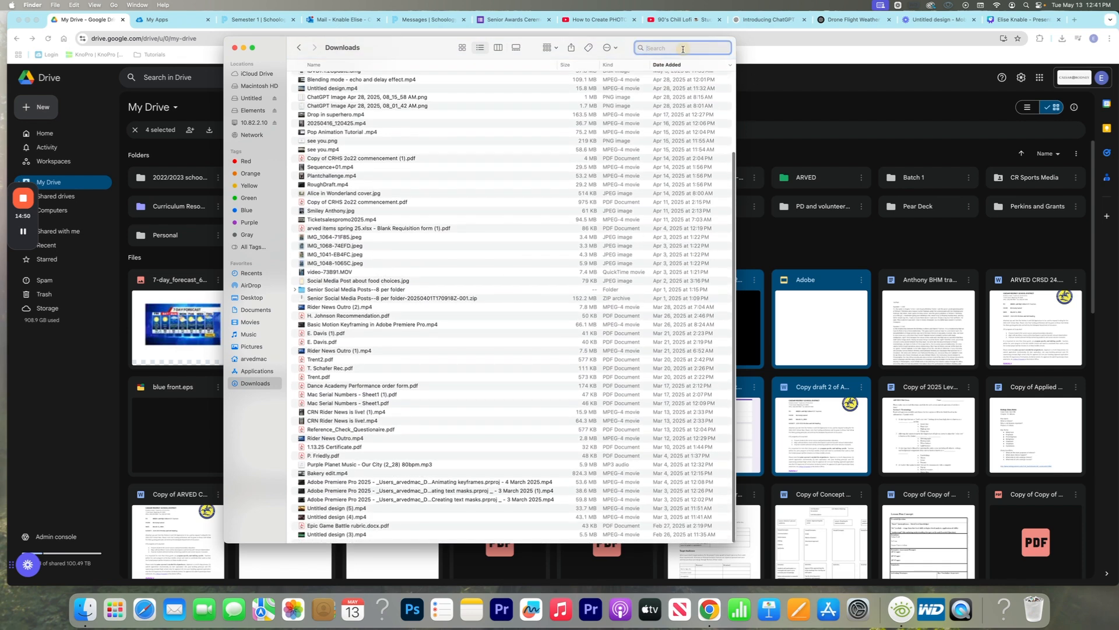
type("zip")
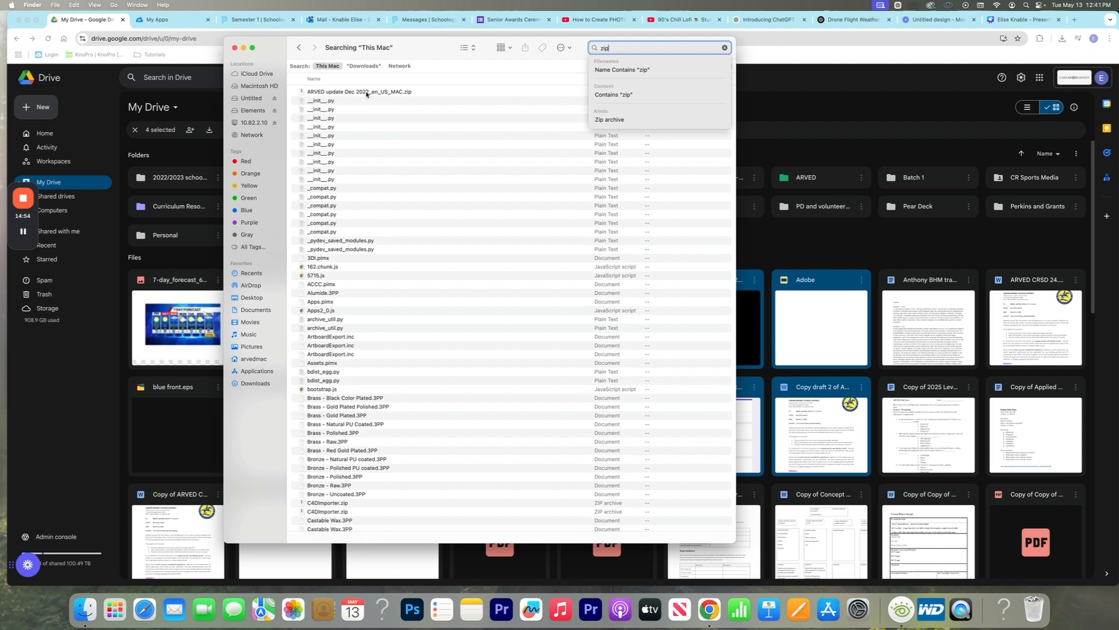
left_click(362, 92)
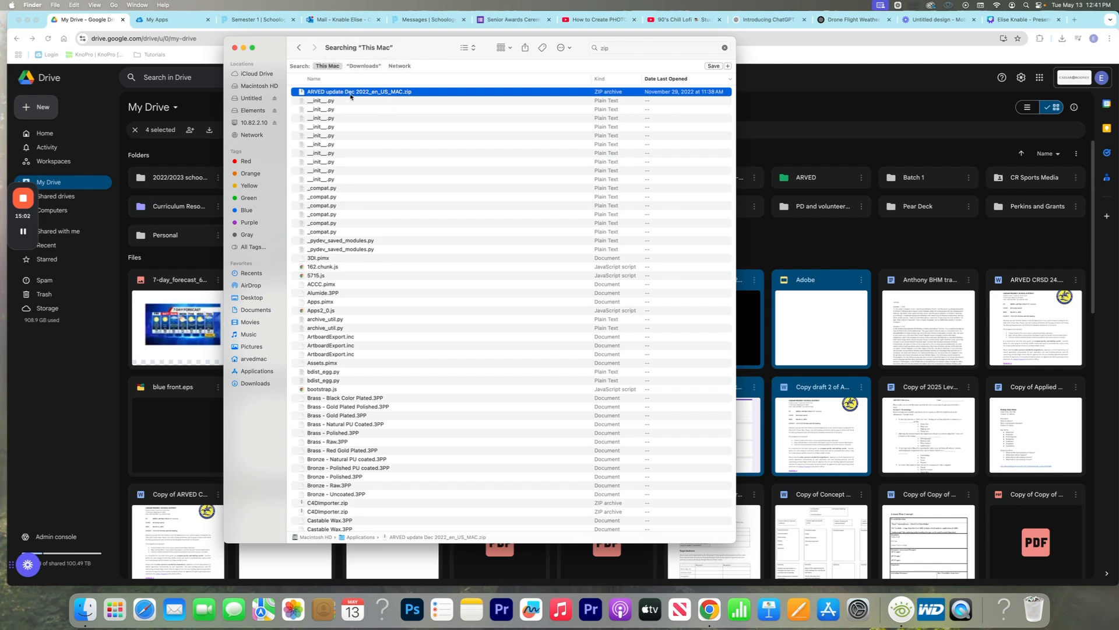
Return to the browser and, passing the Outlook mailbox and Schoology messages, bring the Canva presentation back up
left_click(313, 19)
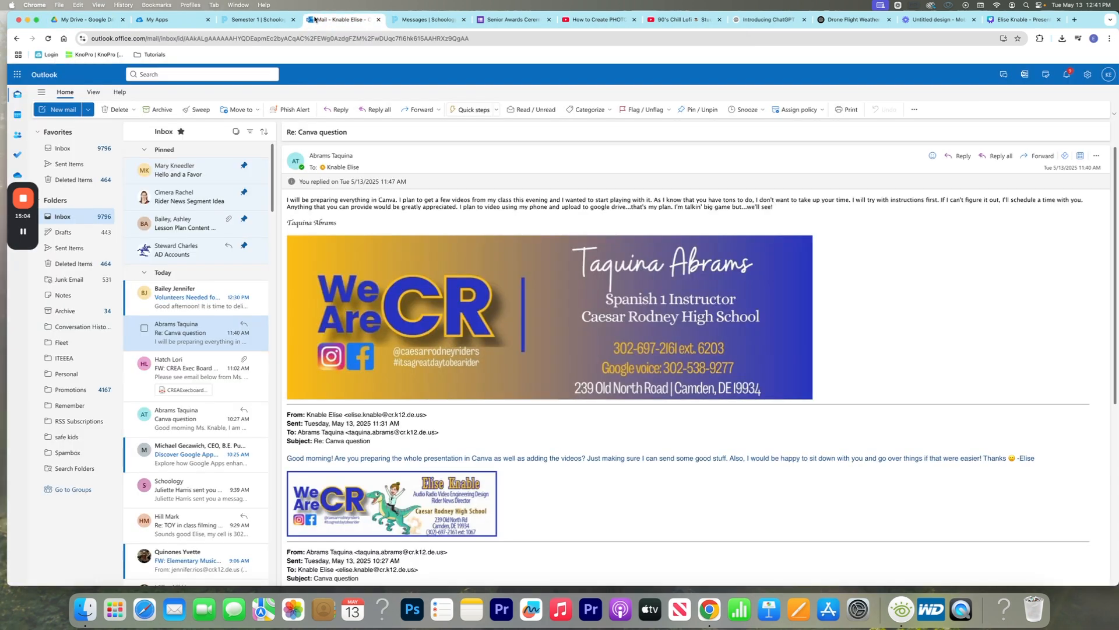
left_click(424, 23)
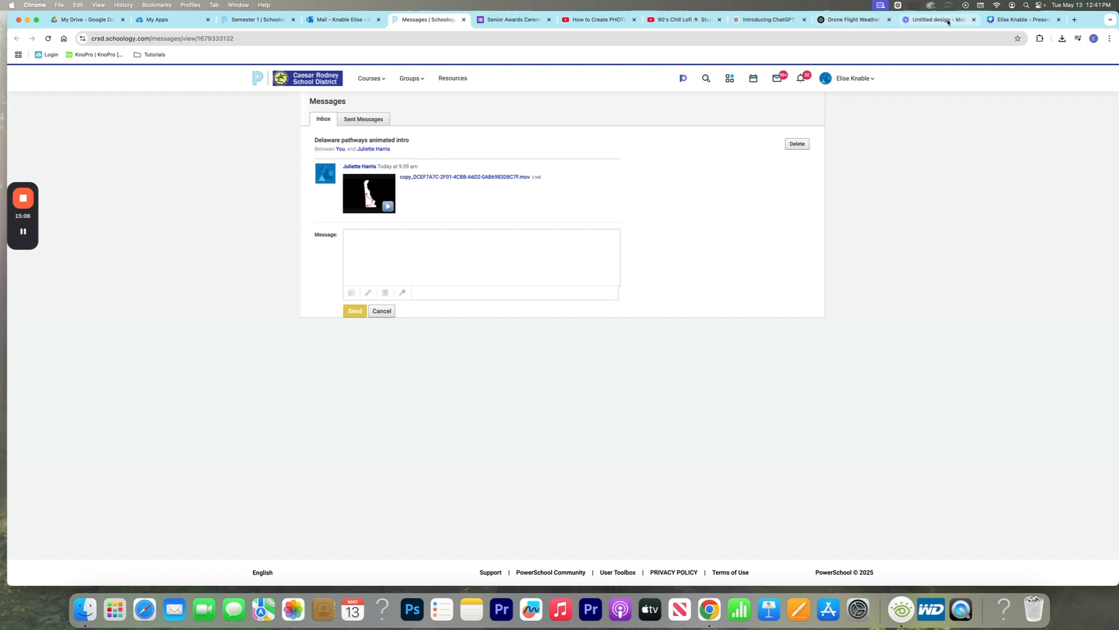
left_click(995, 22)
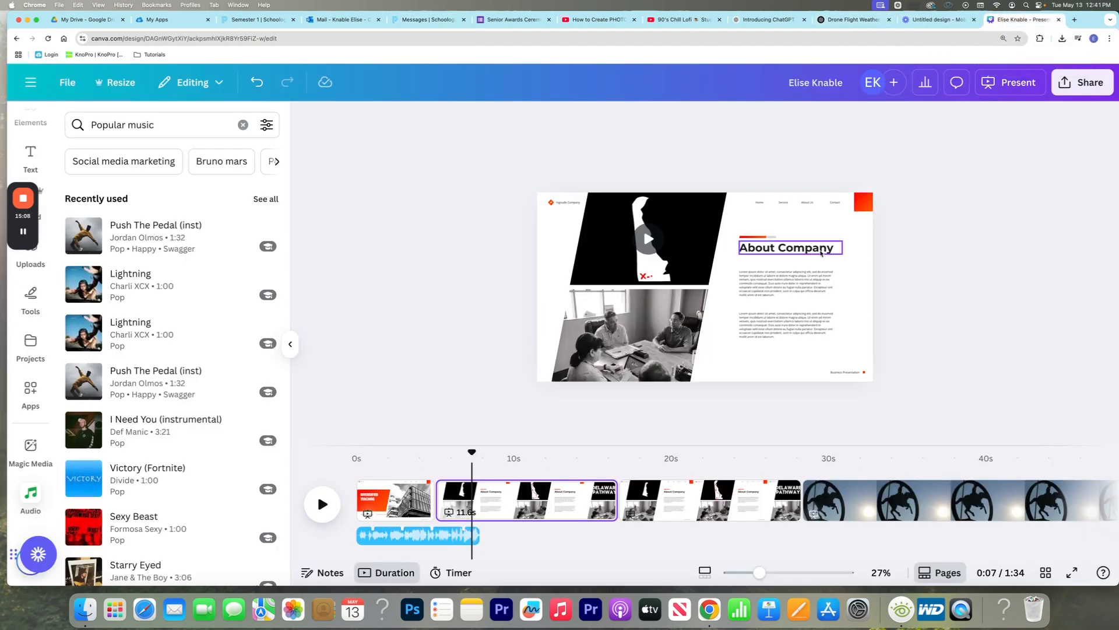